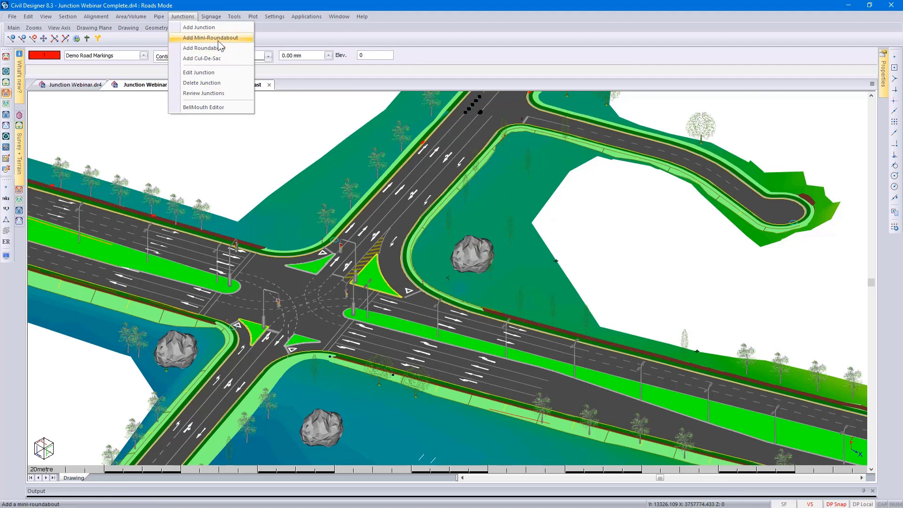
Look over the finished intersection and mini-roundabout, and close the Junction Webinar Complete drawing
left_click(342, 179)
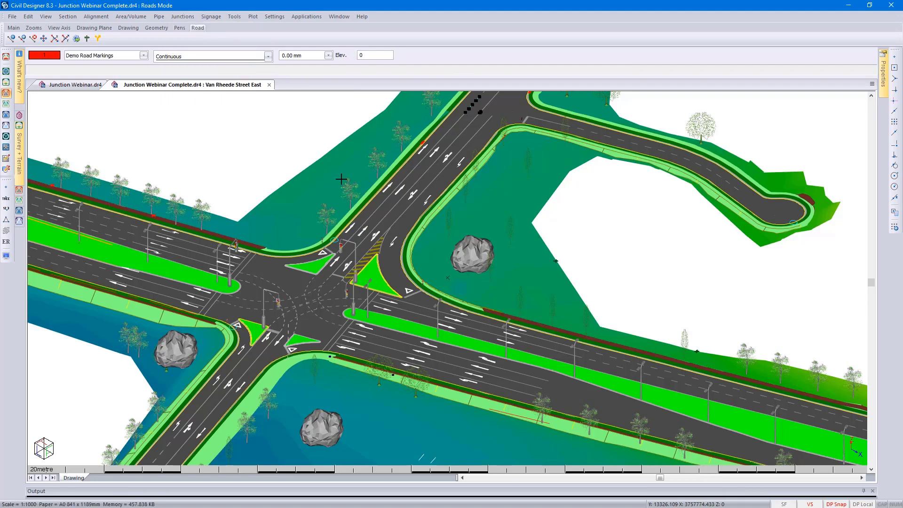
scroll(373, 239, "down", 2)
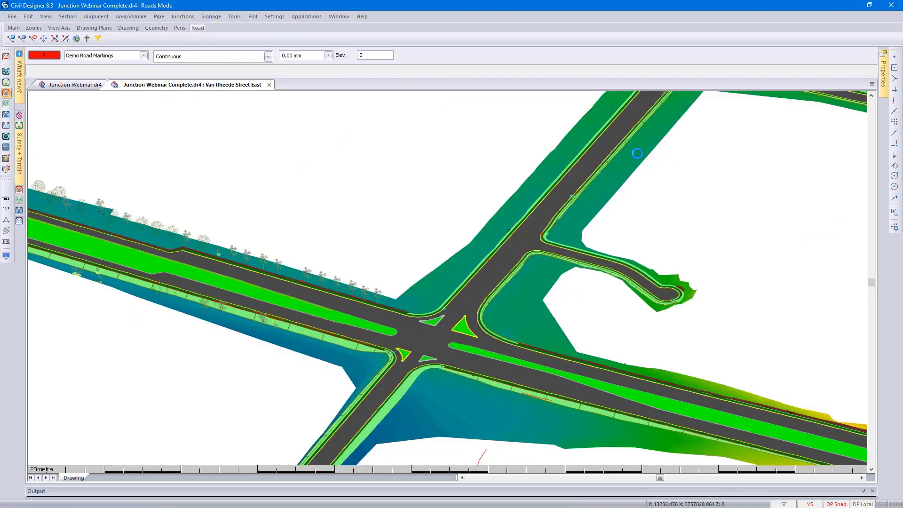
scroll(447, 278, "up", 2)
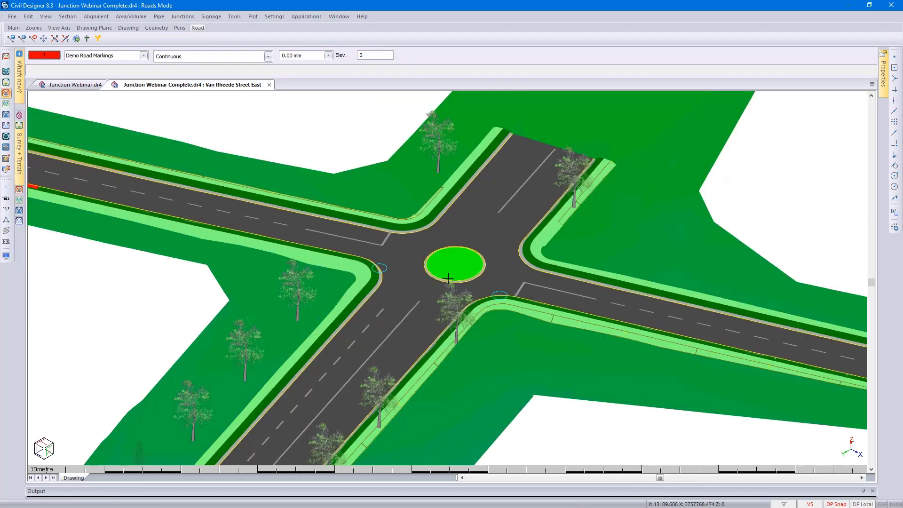
left_click(269, 85)
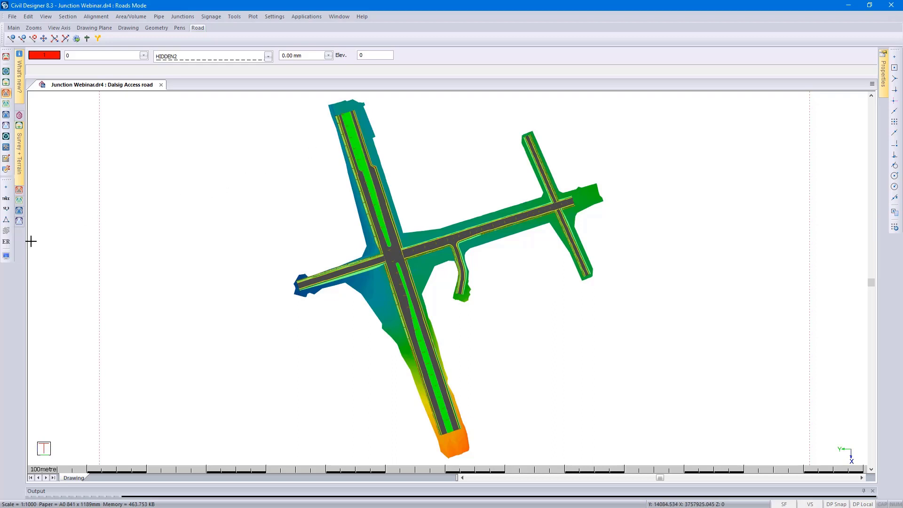
In the road strings display settings, enable road edge high points in the drainage display
left_click(6, 255)
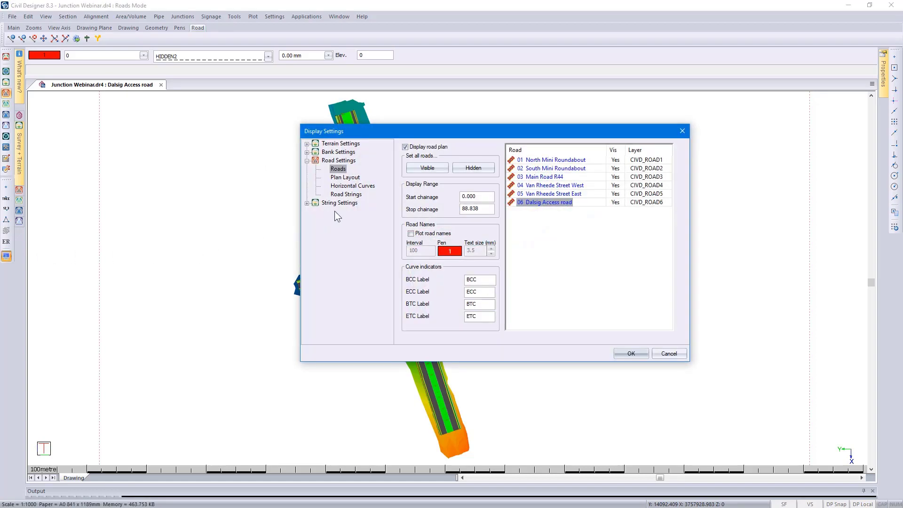
left_click(346, 195)
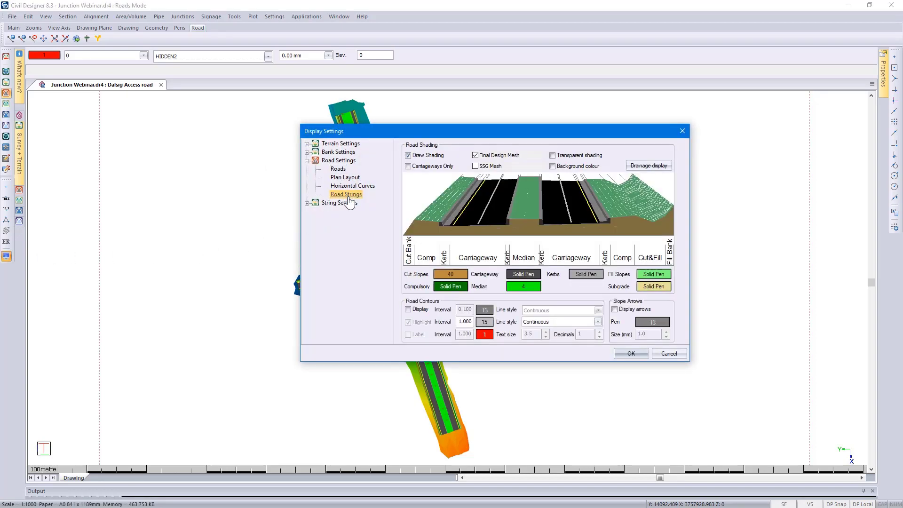
left_click(649, 166)
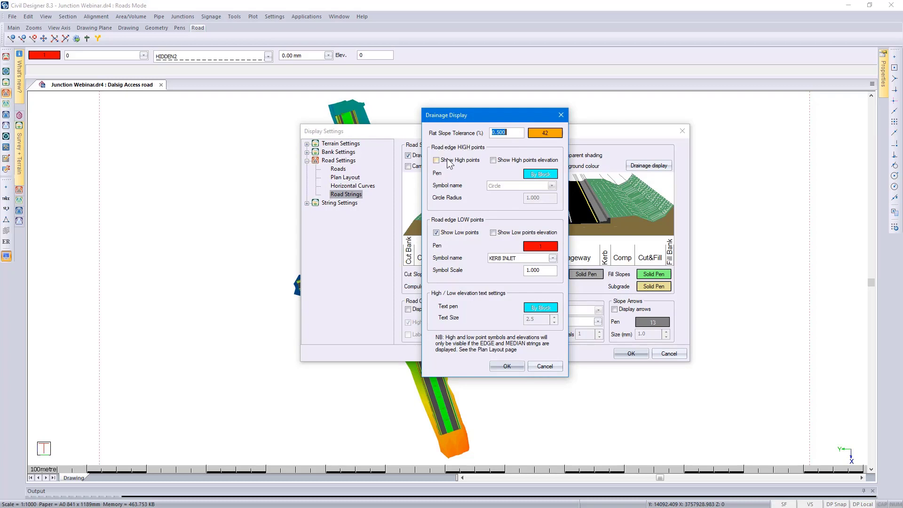
left_click(448, 161)
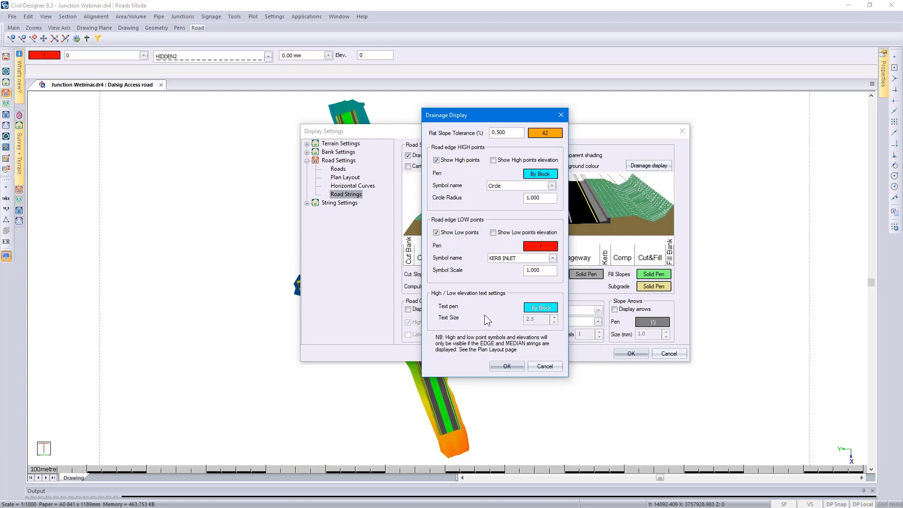
left_click(507, 366)
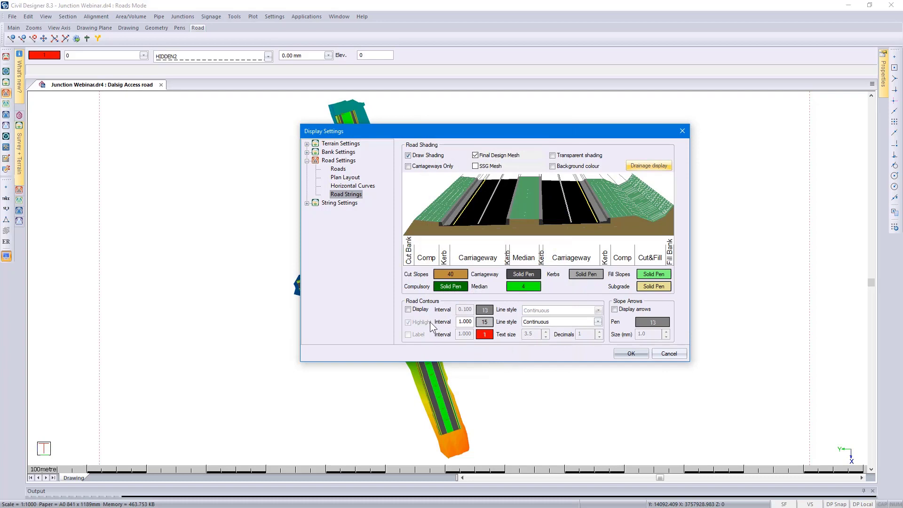
Turn on road contours and slope arrows for the road strings and apply the display settings
left_click(408, 310)
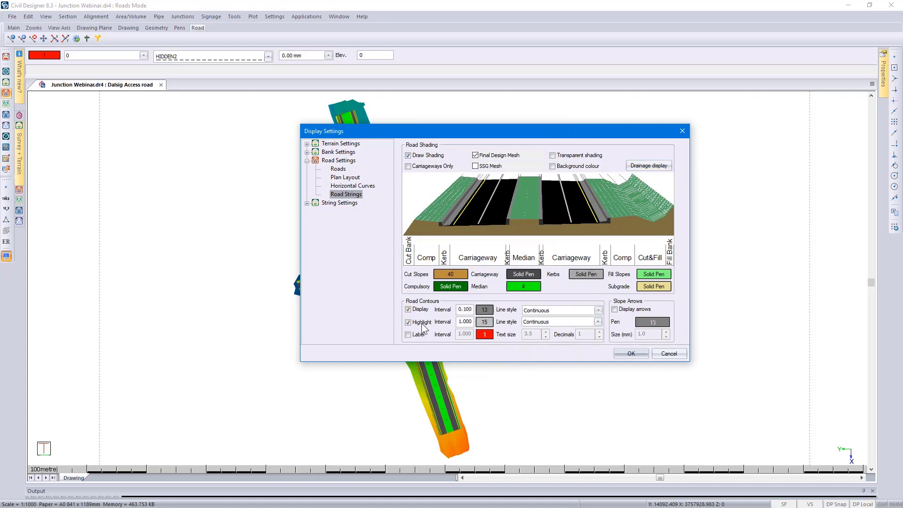
left_click(615, 309)
left_click(632, 354)
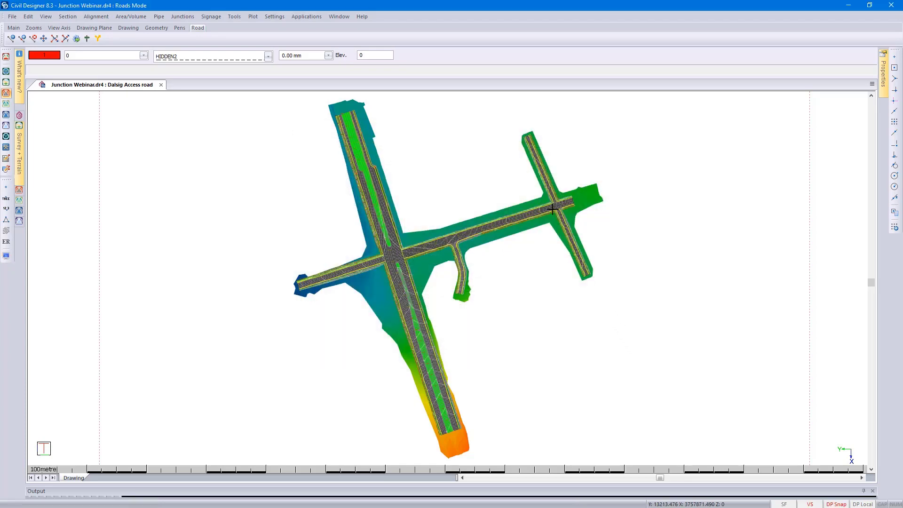
Select Van Rheede Street East near its junction with the main road and open its vertical alignment
scroll(553, 209, "up", 2)
scroll(553, 208, "up", 6)
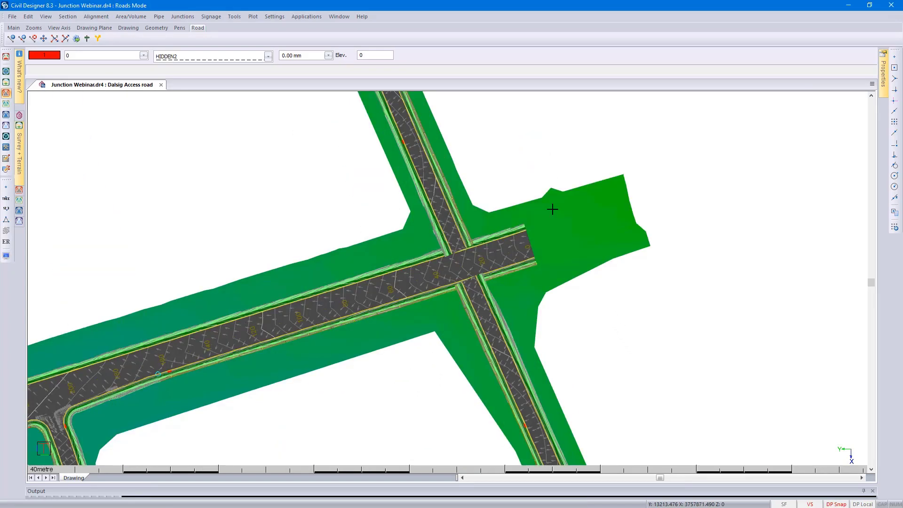
scroll(553, 209, "down", 1)
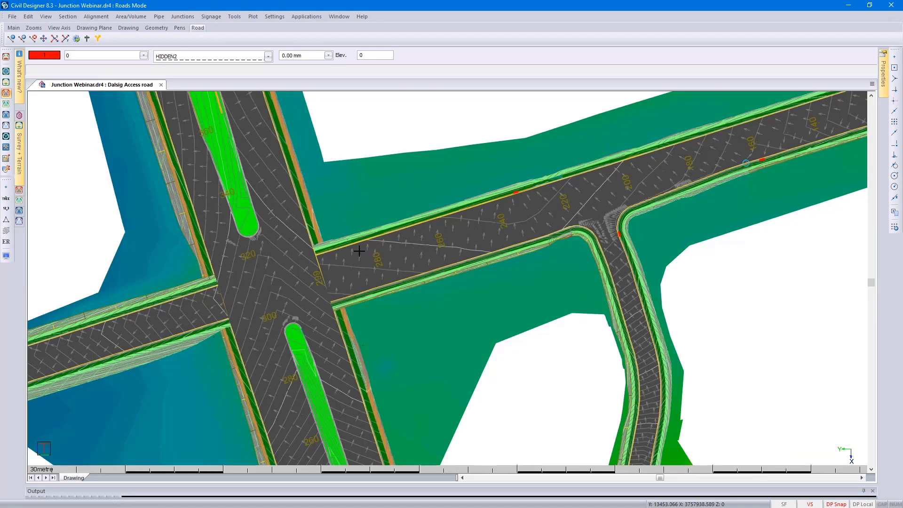
left_click(422, 249)
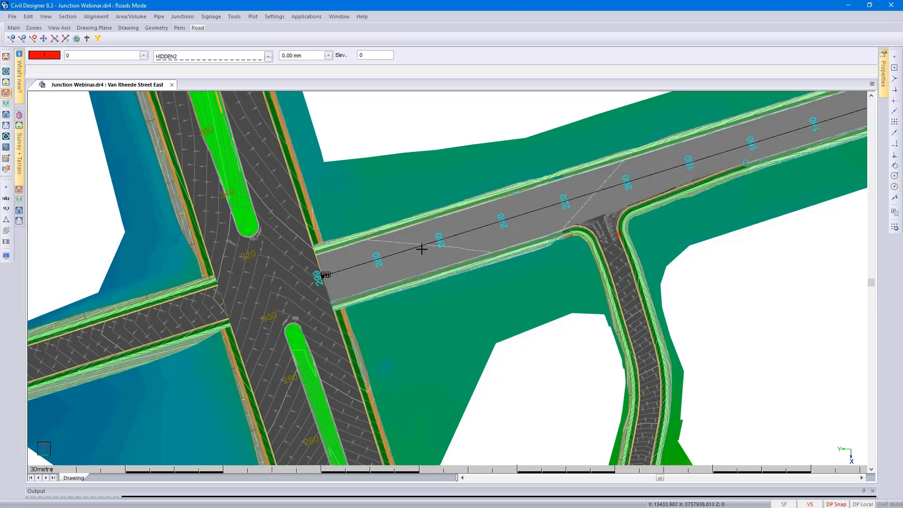
right_click(422, 249)
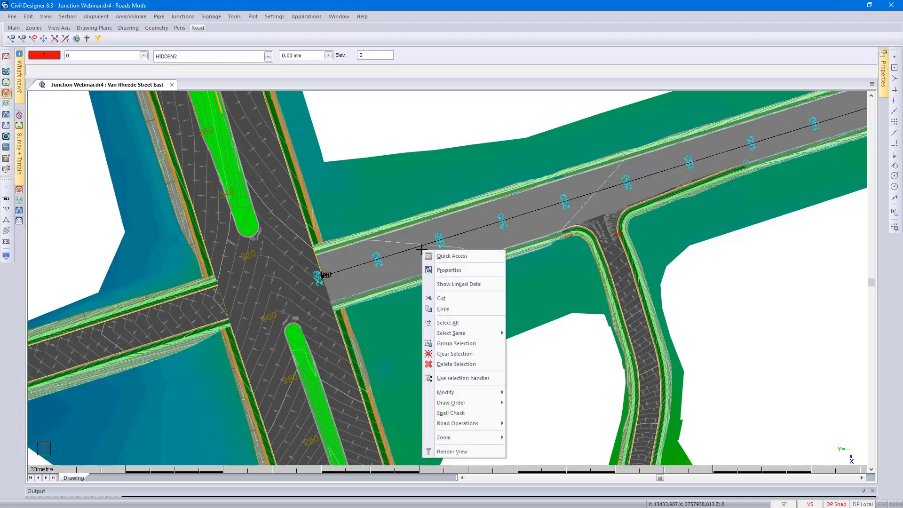
mouse_move(473, 423)
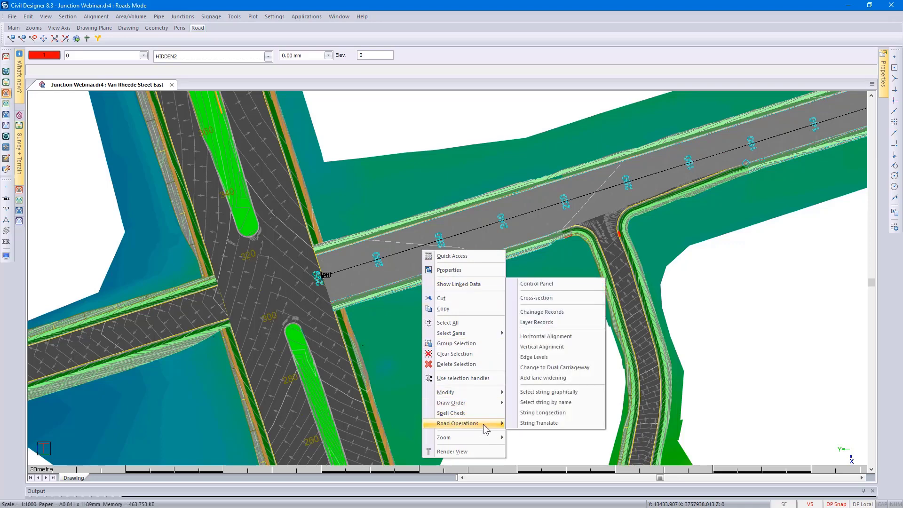
left_click(536, 347)
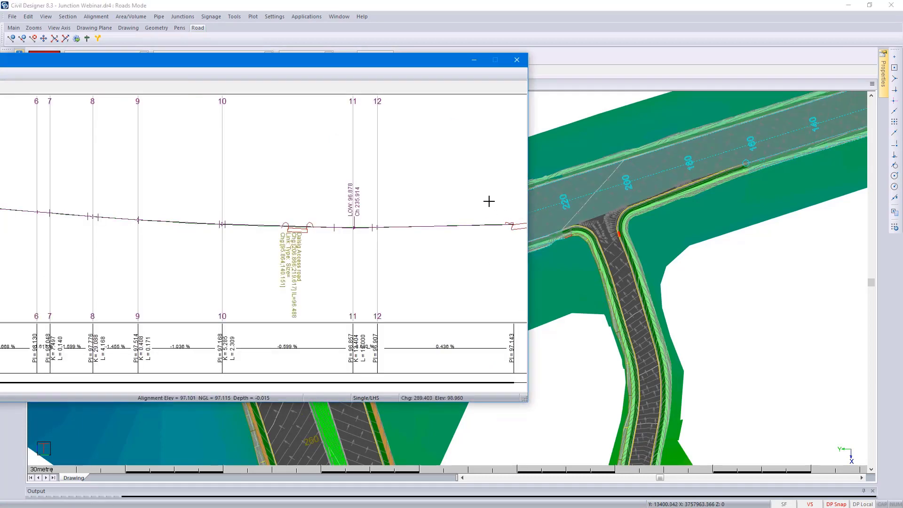
Examine the alignment's end at Main Road R44 and view the details of PI 12 without changing them
middle_click(507, 225)
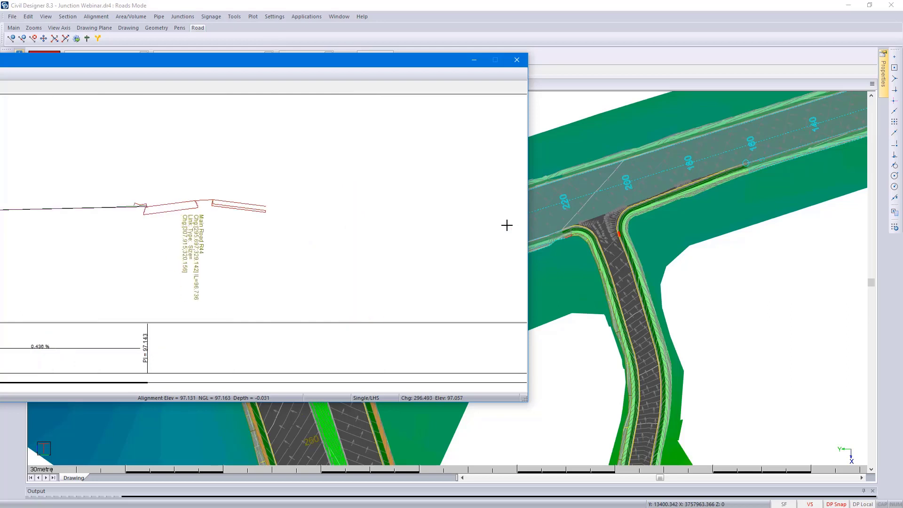
scroll(131, 205, "down", 1)
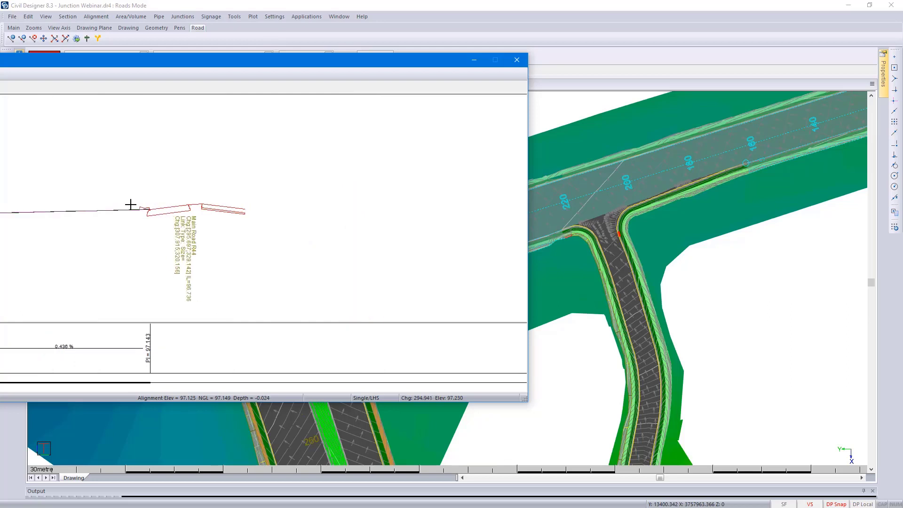
scroll(130, 205, "down", 1)
middle_click_drag(123, 200, 336, 198)
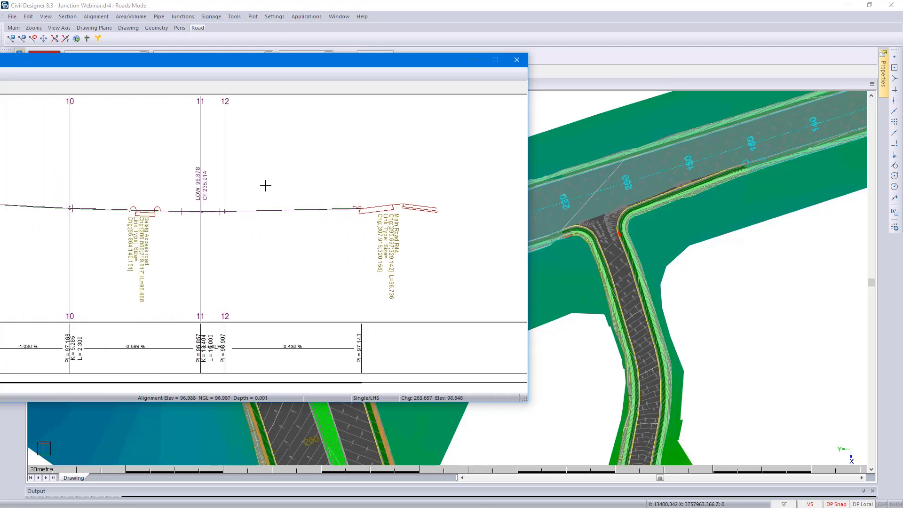
right_click(246, 186)
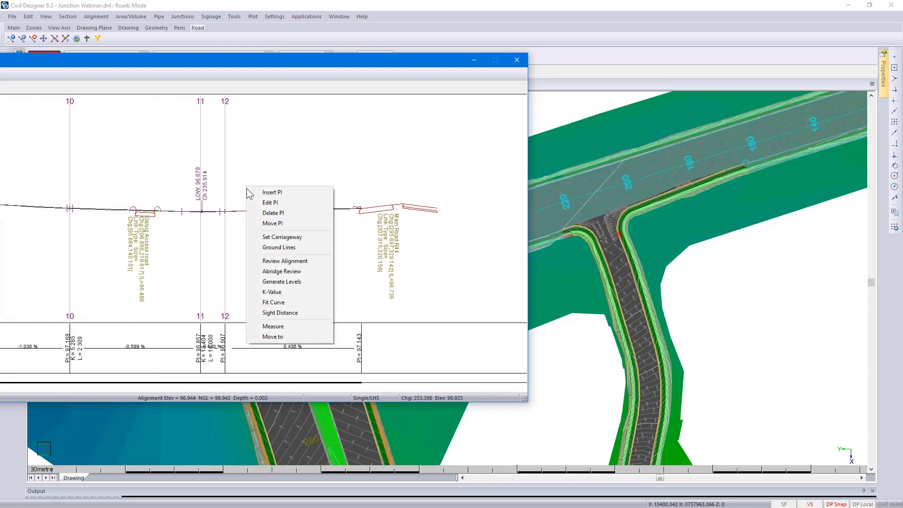
left_click(259, 202)
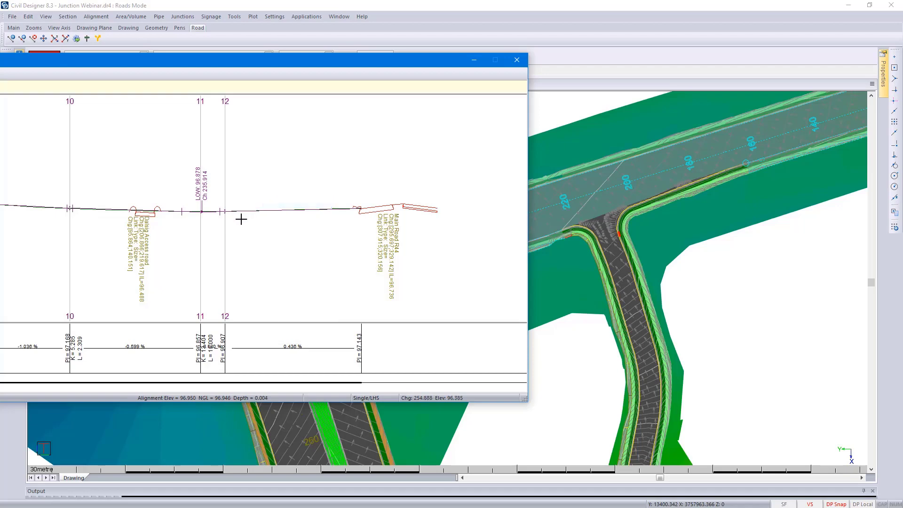
left_click(225, 212)
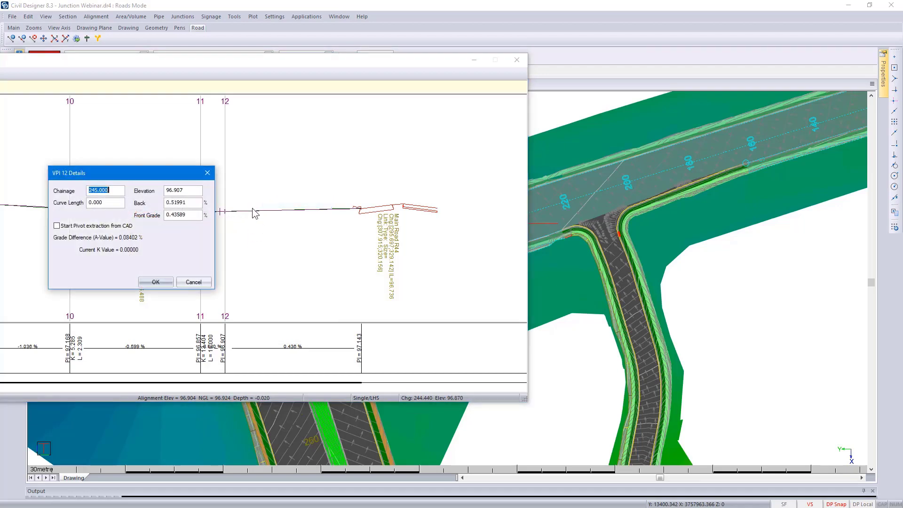
left_click(192, 283)
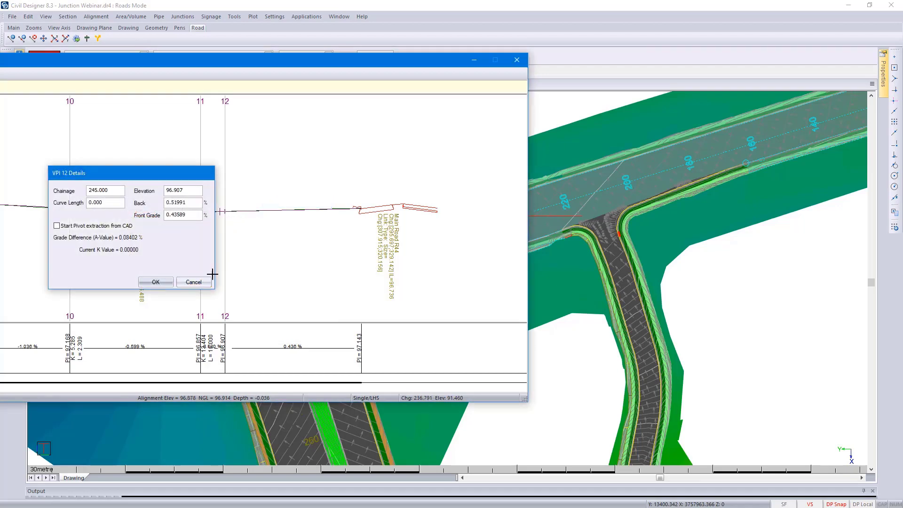
Try moving PI 12 along the vertical alignment towards Main Road R44, and close the alignment window
right_click(257, 215)
left_click(286, 252)
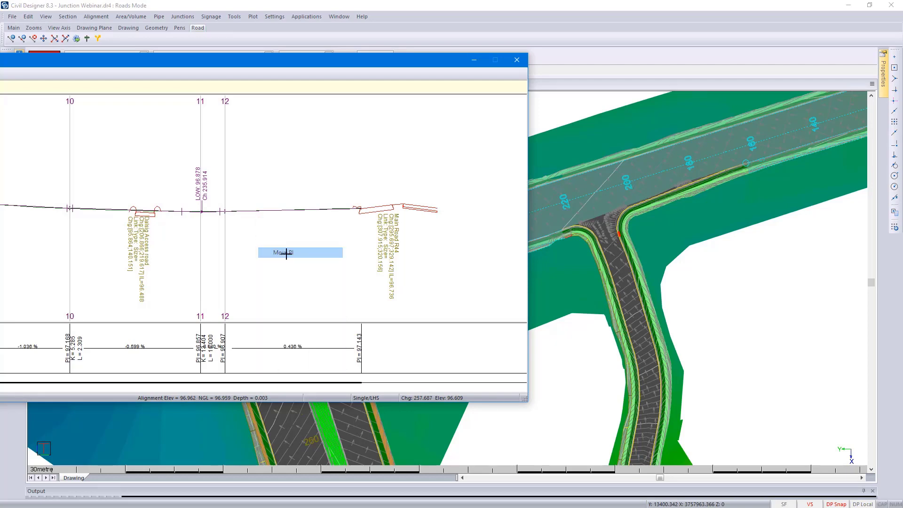
left_click(225, 211)
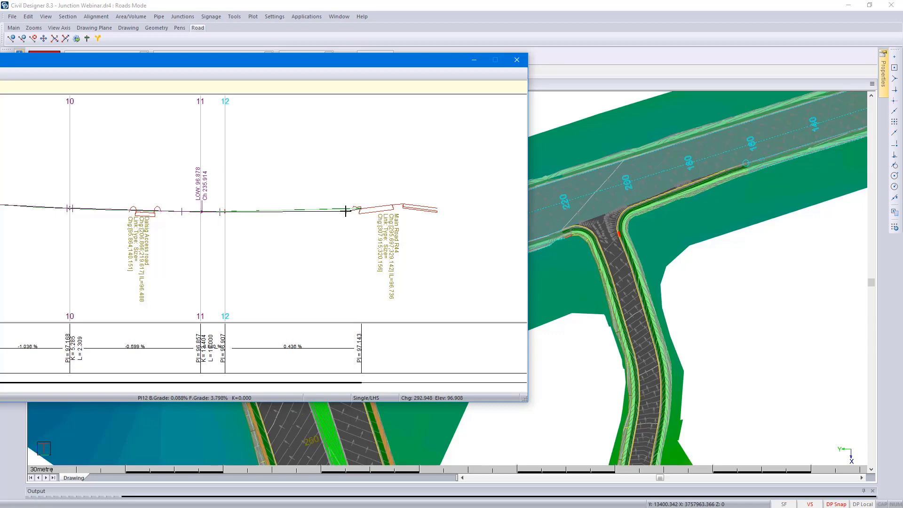
key("Escape")
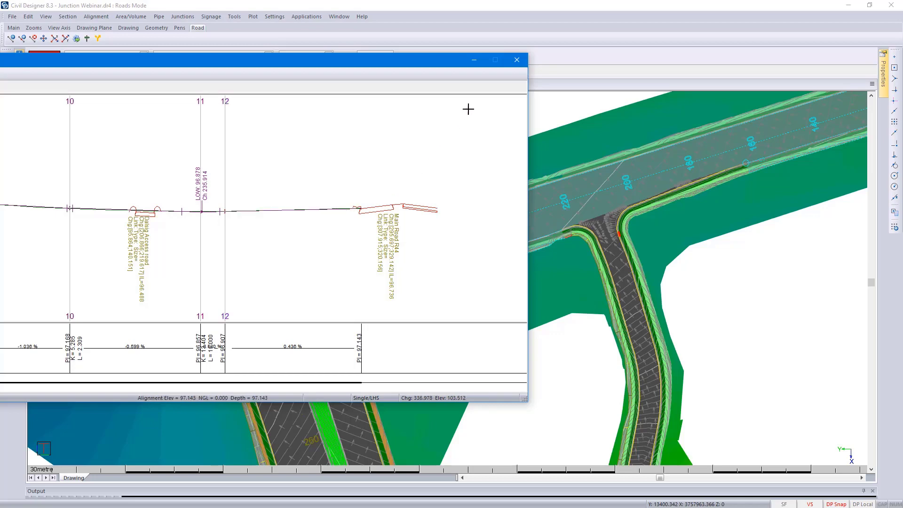
left_click(515, 60)
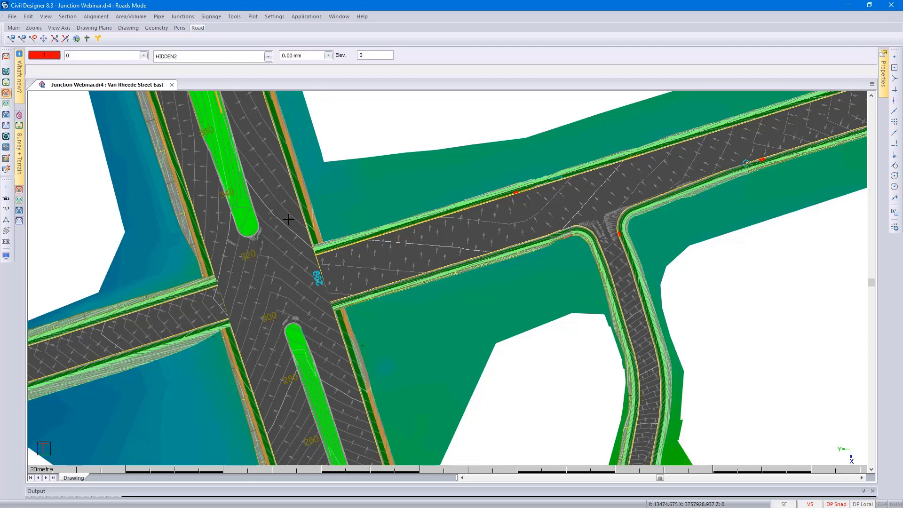
In Terrain mode, annotate the slope along the main road edge across the end of Van Rheede Street East, using the strings model for interpolation
left_click(7, 85)
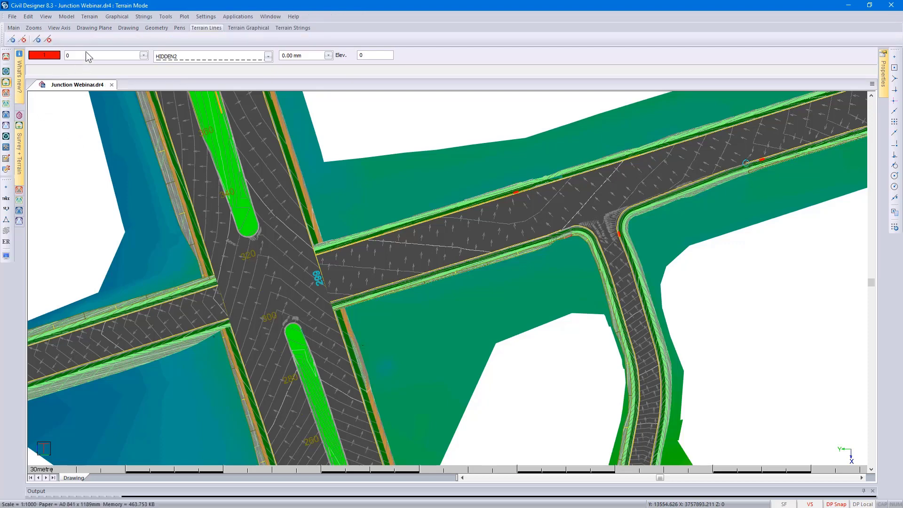
left_click(107, 16)
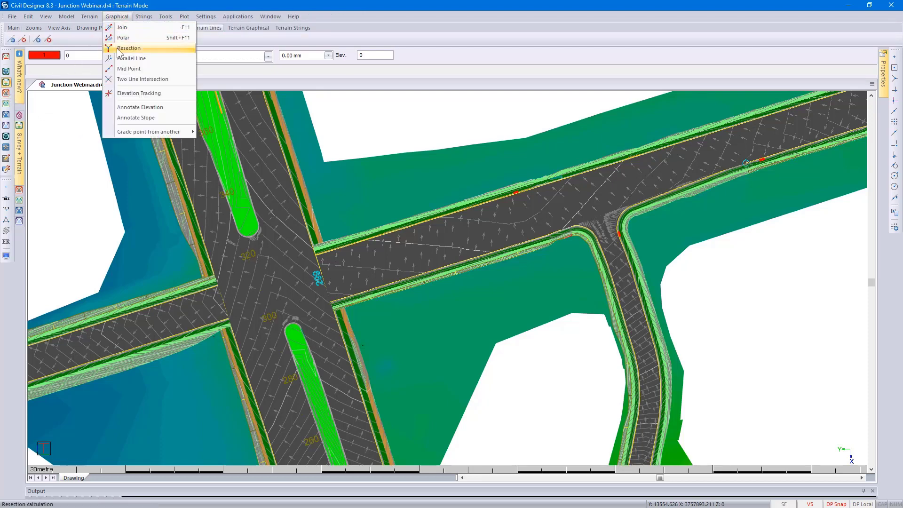
left_click(156, 118)
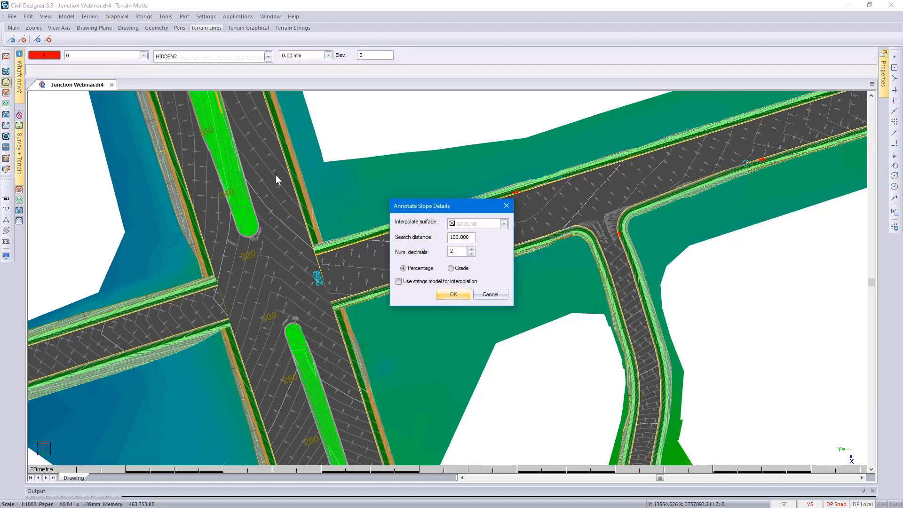
left_click(414, 282)
left_click(453, 294)
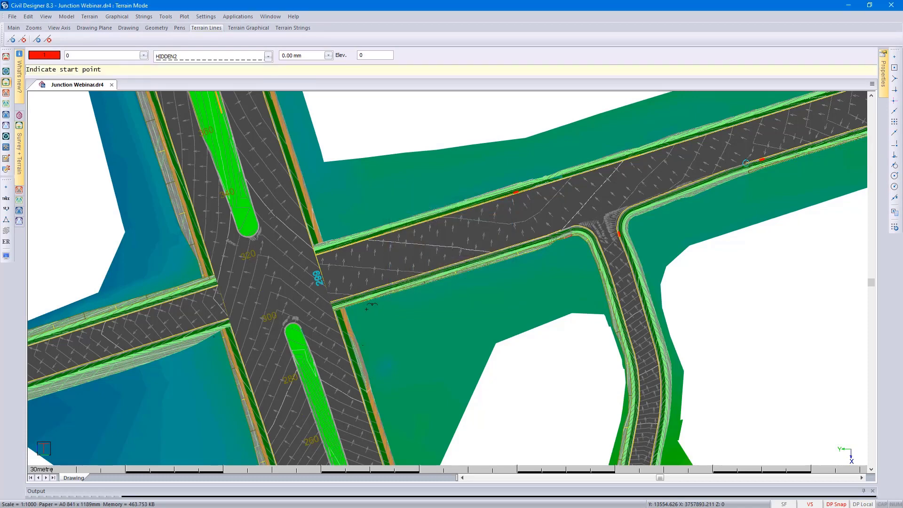
left_click(327, 312)
left_click(309, 256)
right_click(346, 265)
left_click(359, 272)
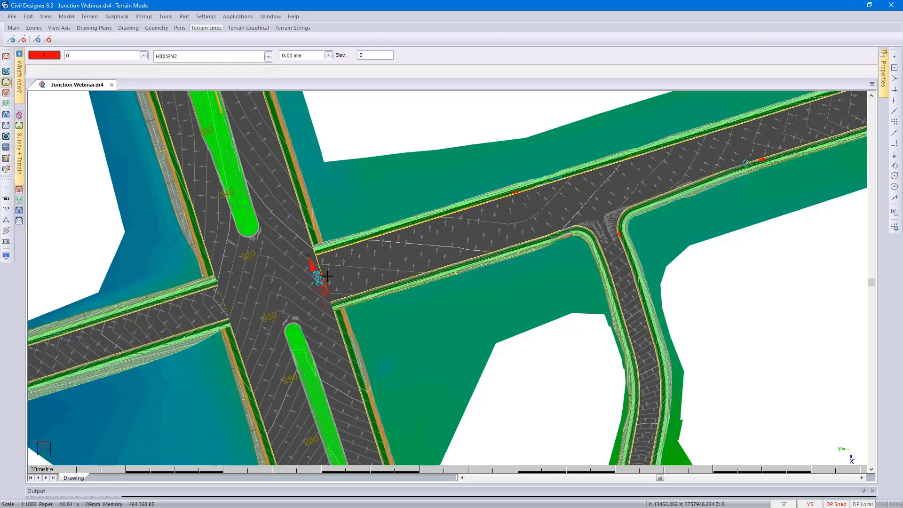
Select Van Rheede Street East and, in Roads mode, open its edge-level superelevation data
left_click(459, 239)
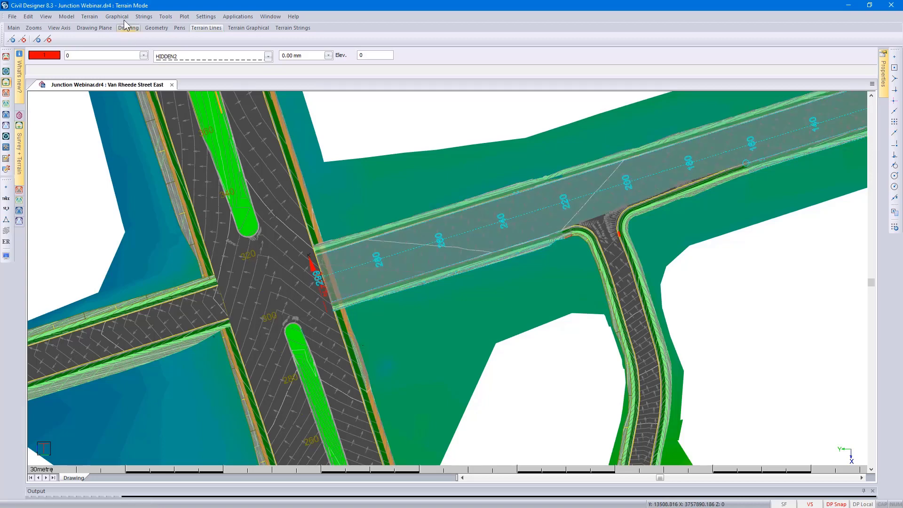
left_click(6, 92)
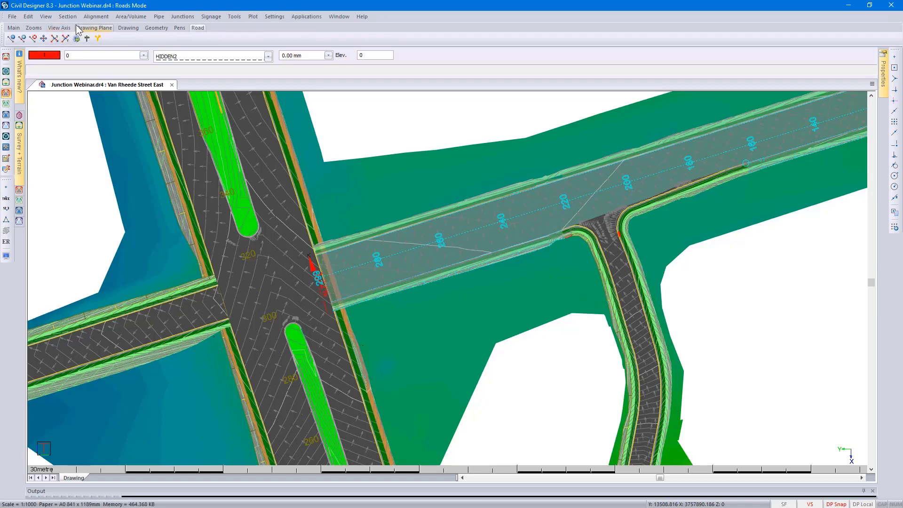
left_click(90, 17)
mouse_move(118, 48)
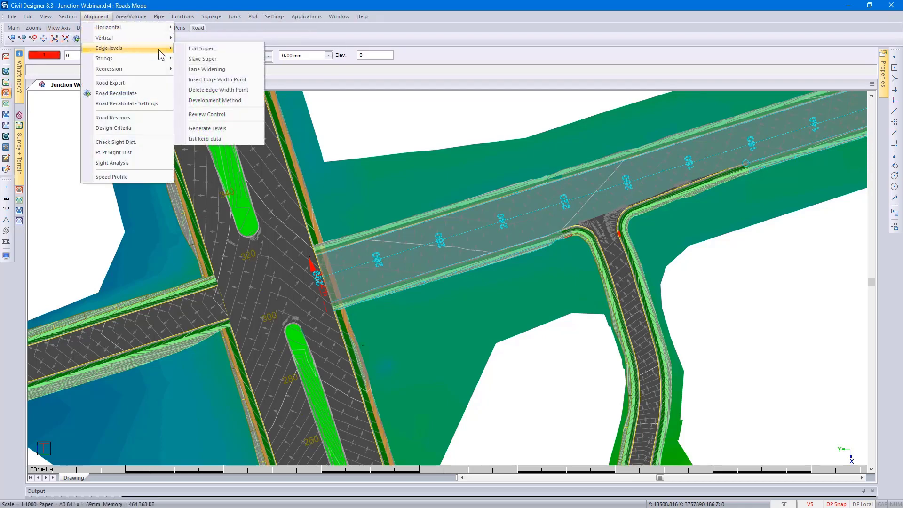
left_click(208, 50)
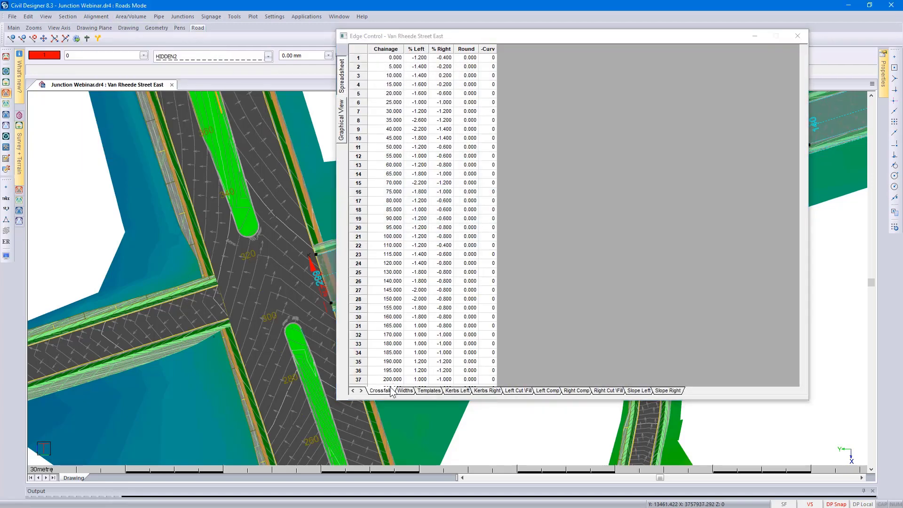
Examine the crossfalls at the last chainage of Van Rheede Street East, and close the edge control data
left_click_drag(420, 36, 594, 31)
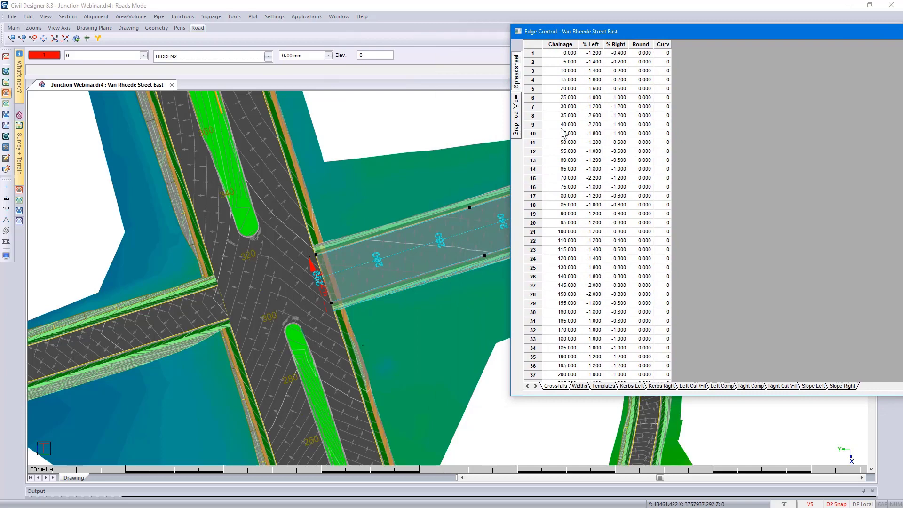
scroll(572, 252, "down", 4)
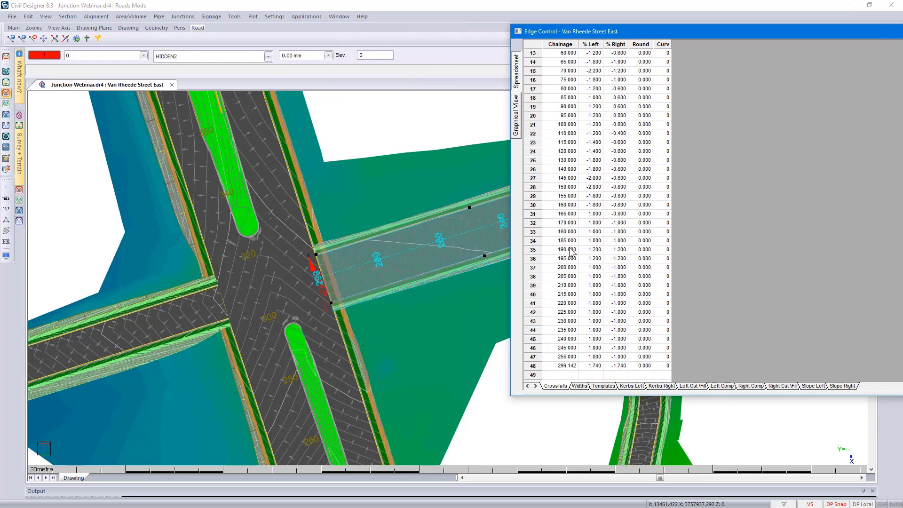
left_click(566, 360)
left_click(567, 365)
left_click(569, 360)
left_click(569, 366)
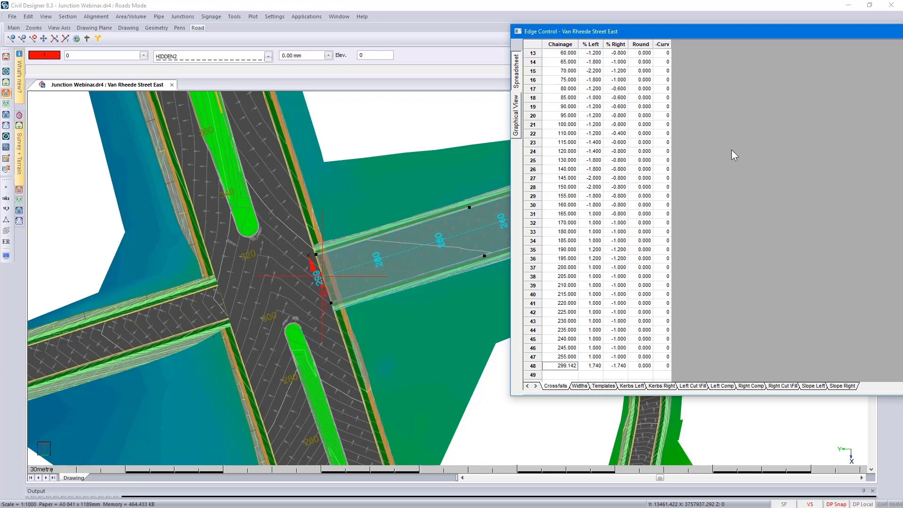
left_click_drag(791, 30, 543, 77)
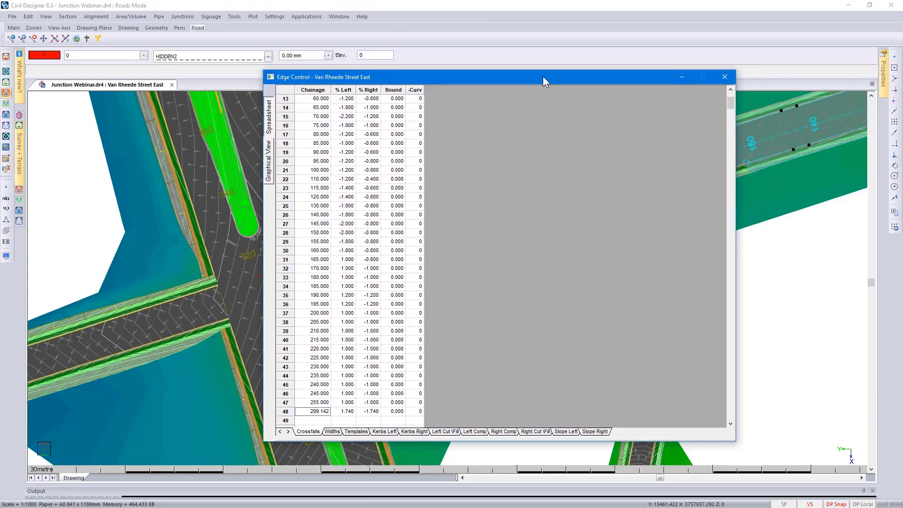
left_click(725, 76)
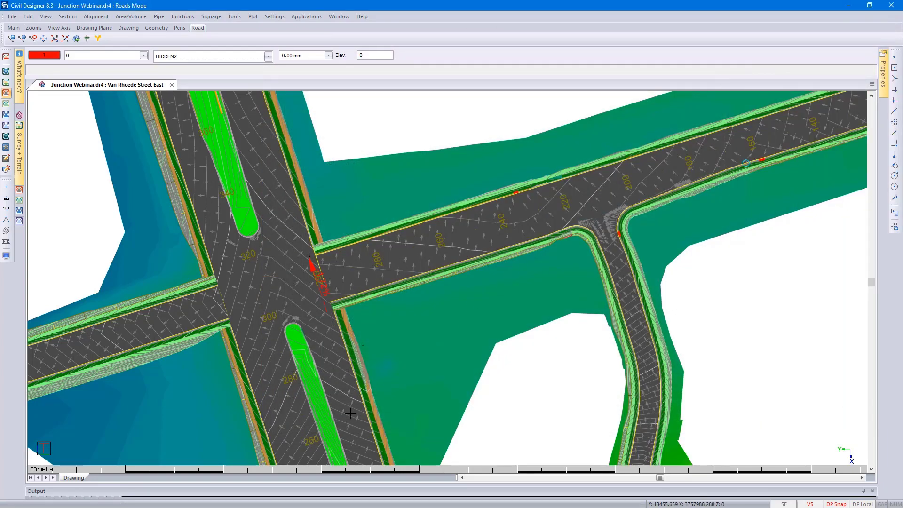
Select Main Road R44, open its cross section at chainage 270, and review the section line display options without changing them
left_click(351, 413)
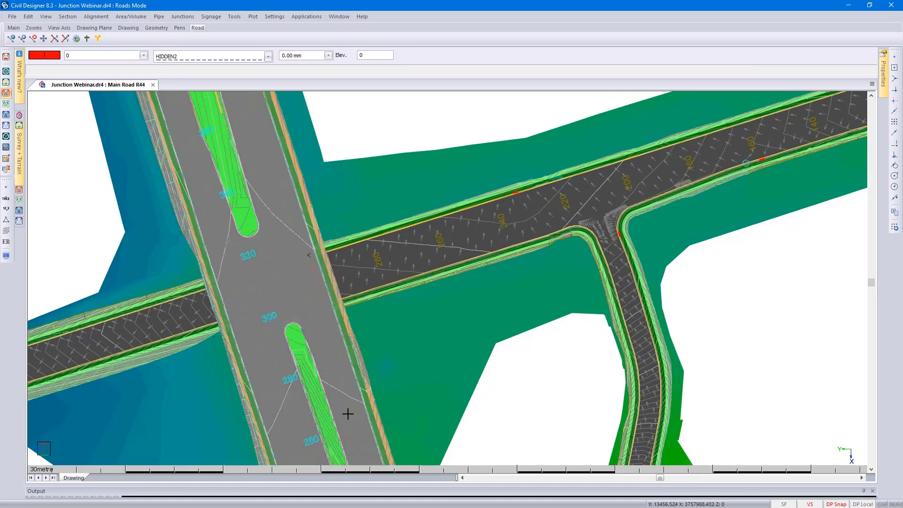
left_click(68, 16)
left_click(80, 25)
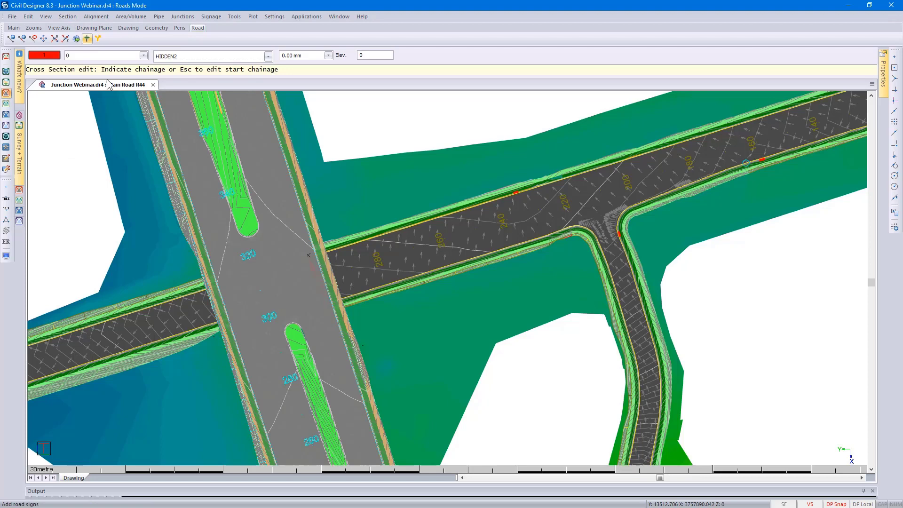
left_click(334, 399)
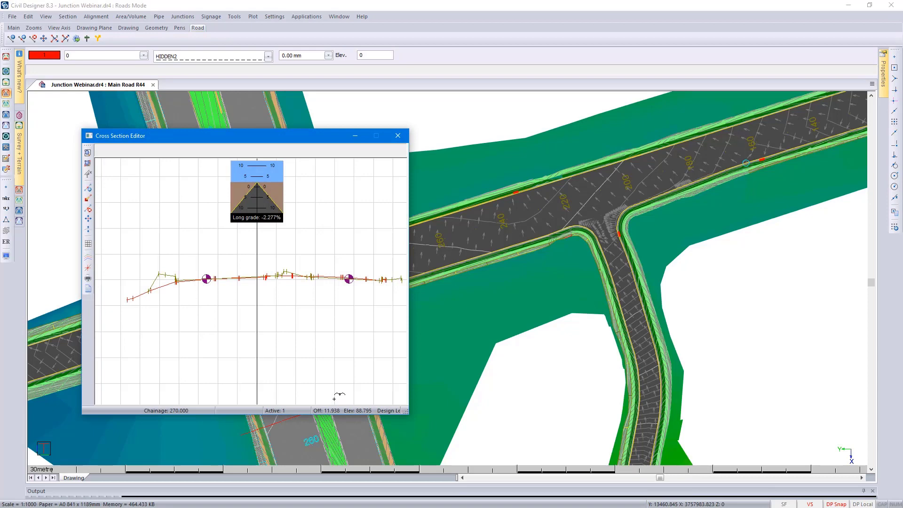
left_click(88, 258)
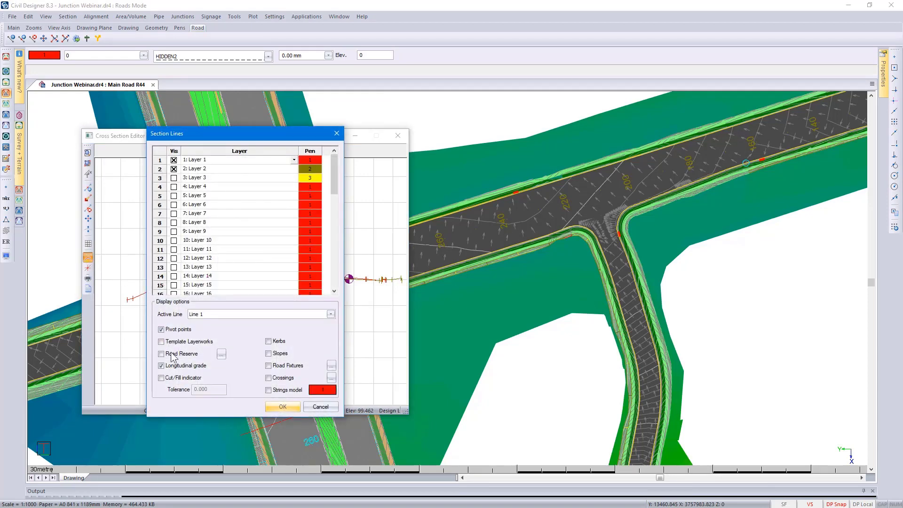
left_click(273, 407)
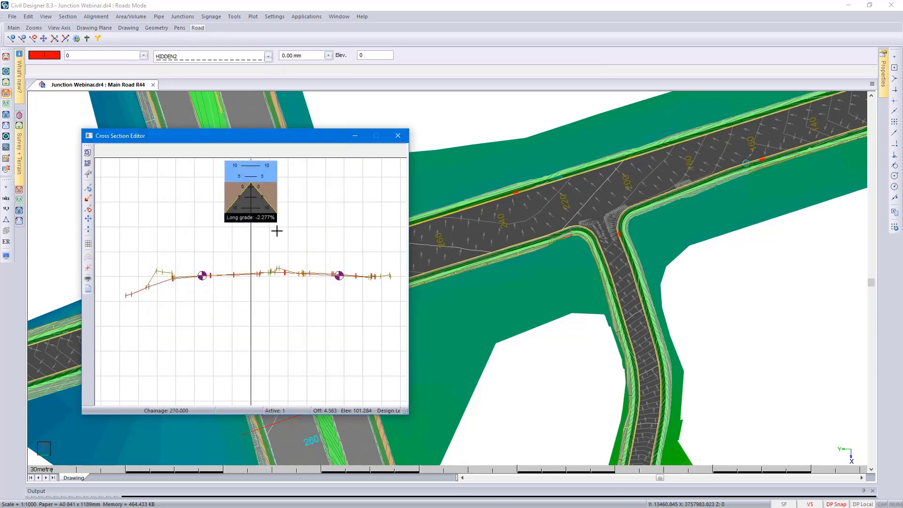
Step through Main Road R44's cross sections up to chainage 310 and back to 305 to check the longitudinal grade, and close the editor
left_click_drag(239, 139, 545, 135)
key("Page_Up")
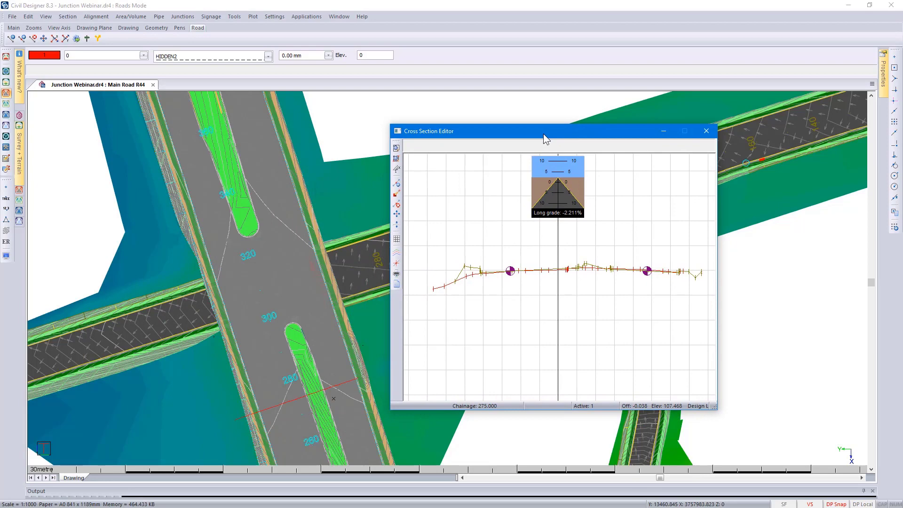
key("Page_Up")
key("Page_Up")
key("Page_Up")
key("Page_Up")
key("Page_Up")
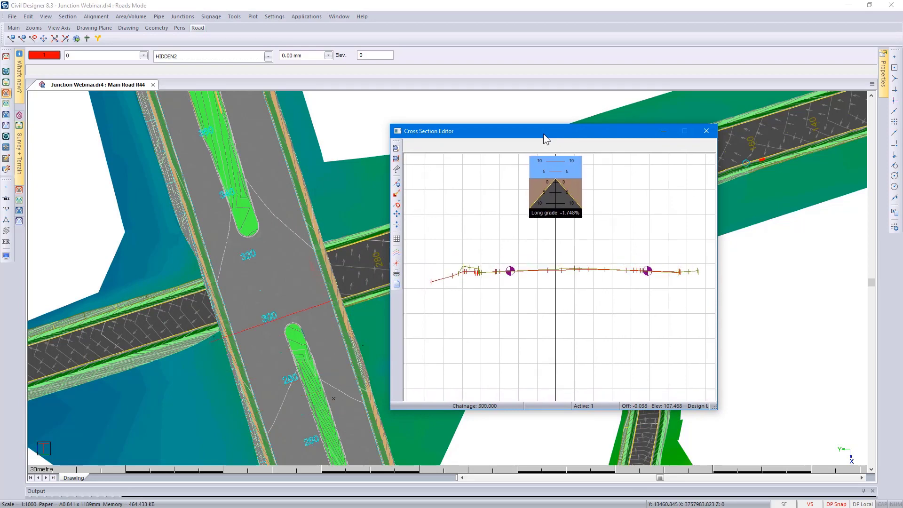
key("Page_Up")
key("Page_Up")
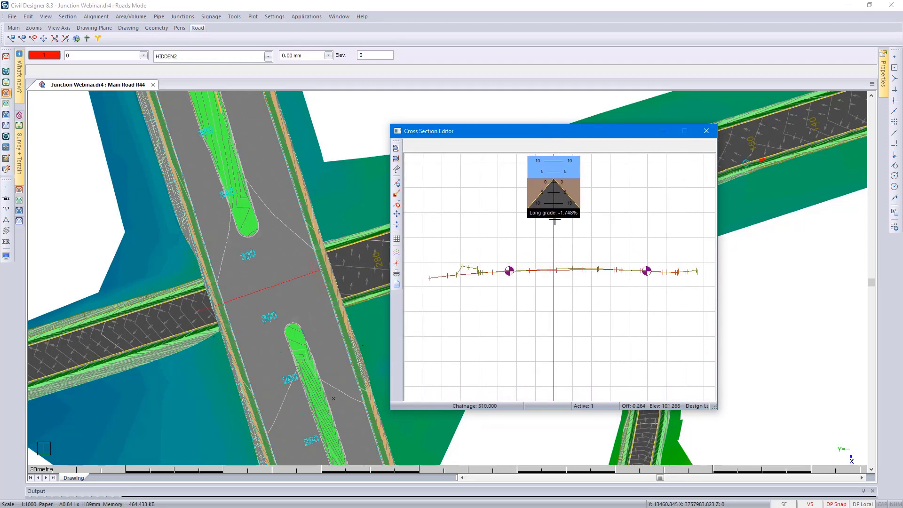
key("Page_Down")
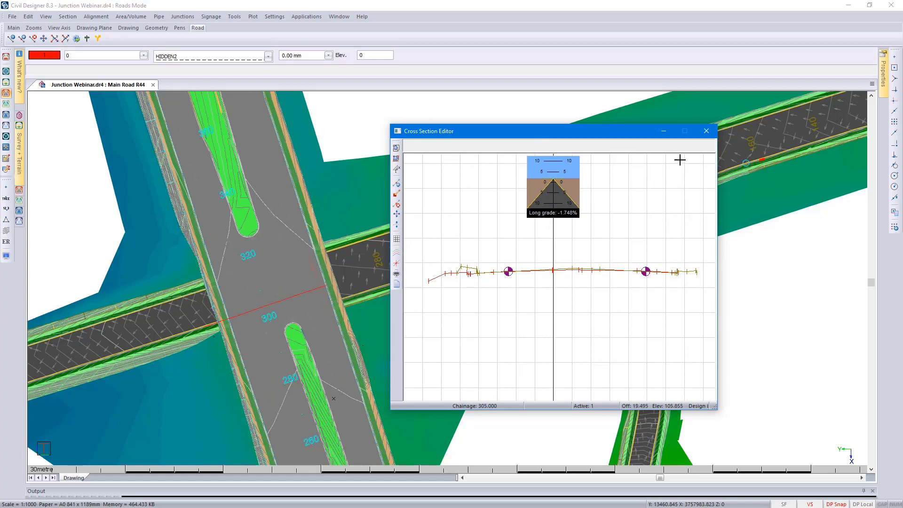
left_click(706, 131)
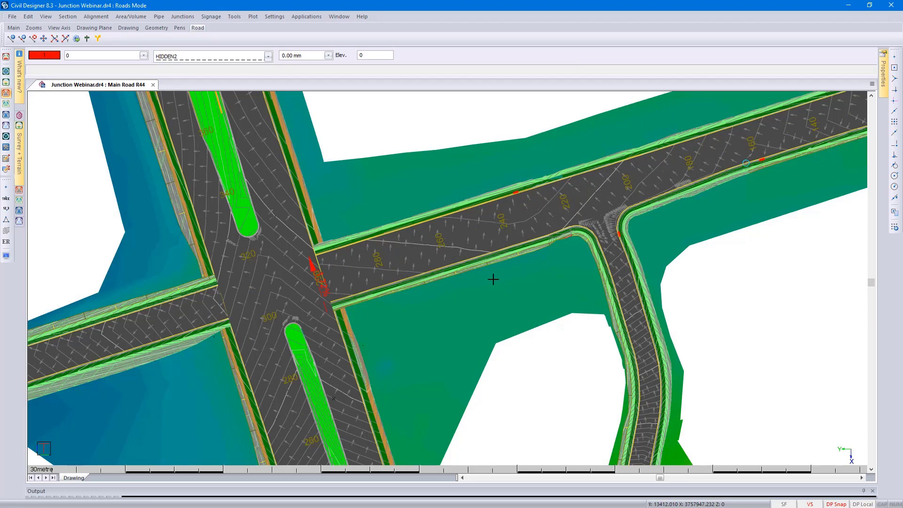
Turn off the road contours and slope arrows in the road strings display settings
left_click(6, 256)
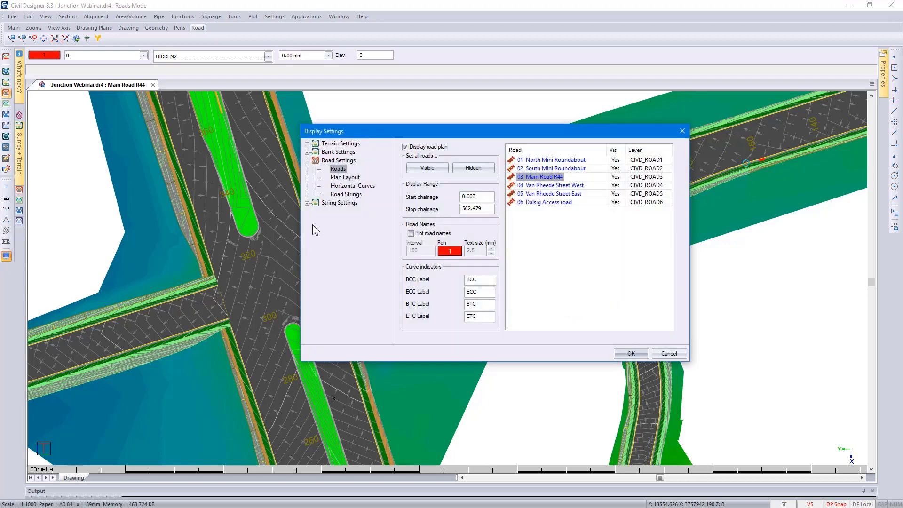
left_click(346, 193)
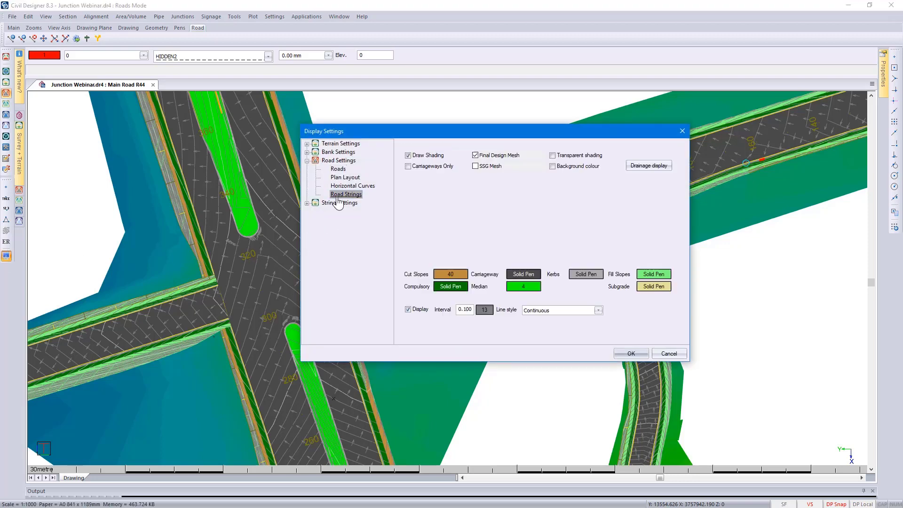
left_click(408, 309)
left_click(614, 309)
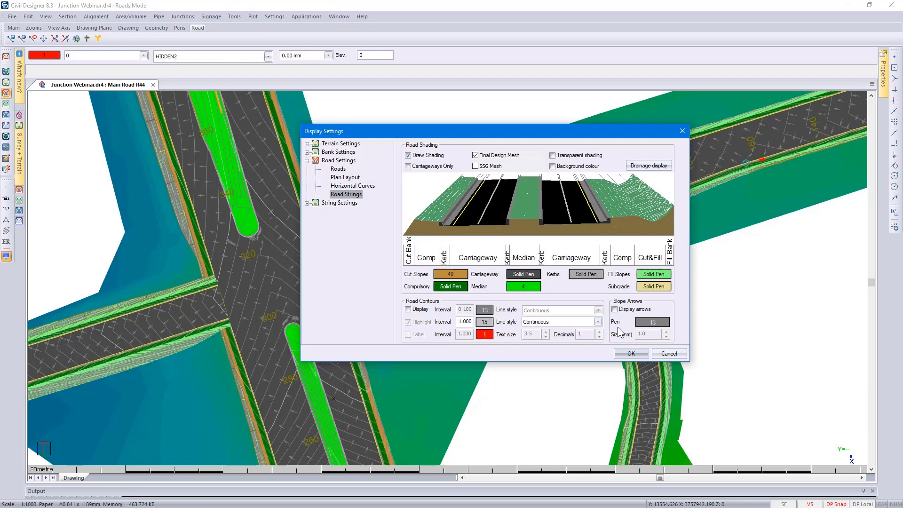
left_click(630, 353)
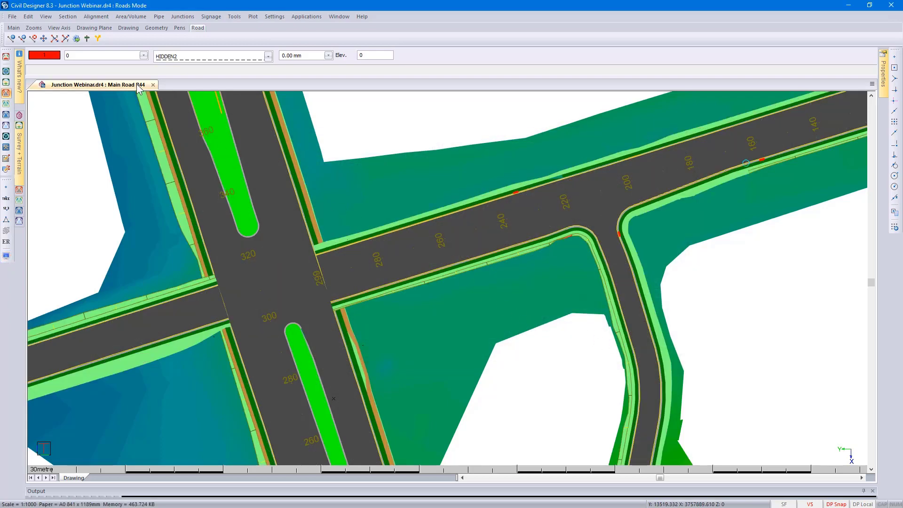
Make the Export Divider Island, Export Bellmouth and Eye Position layers visible
left_click(116, 56)
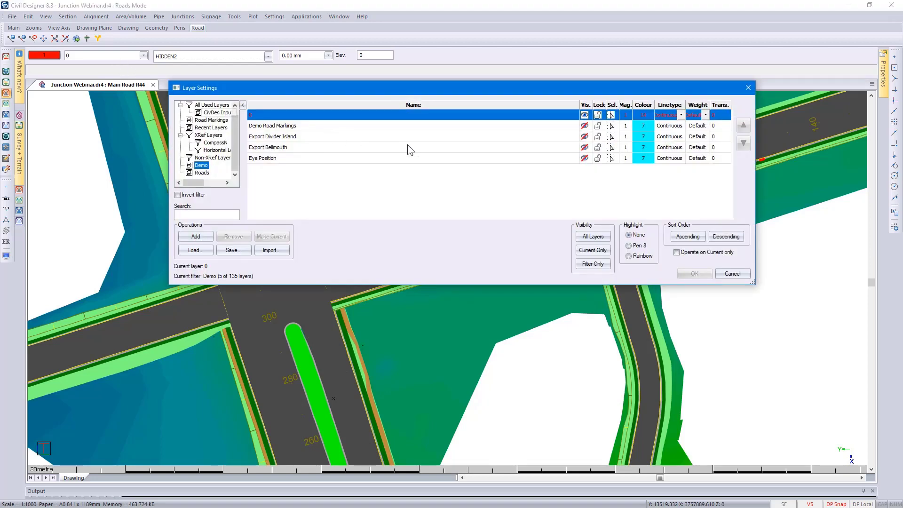
left_click(584, 136)
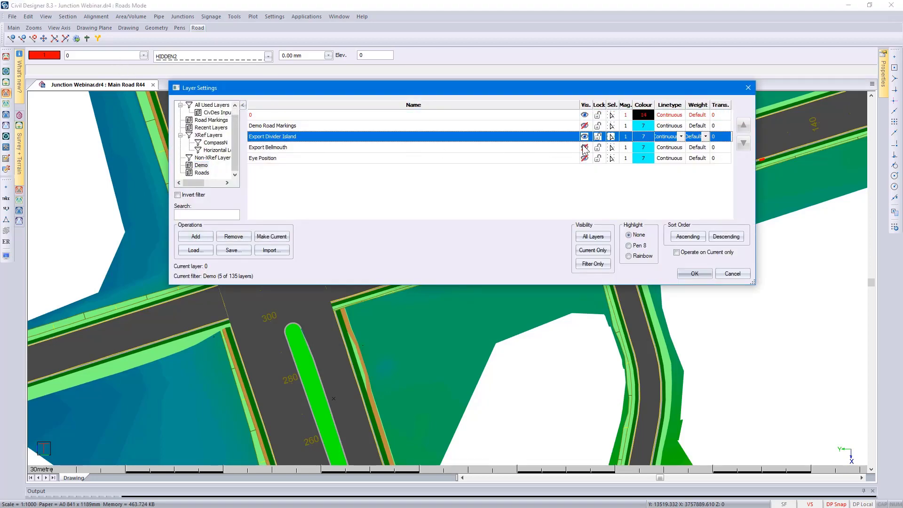
left_click(584, 147)
left_click(584, 158)
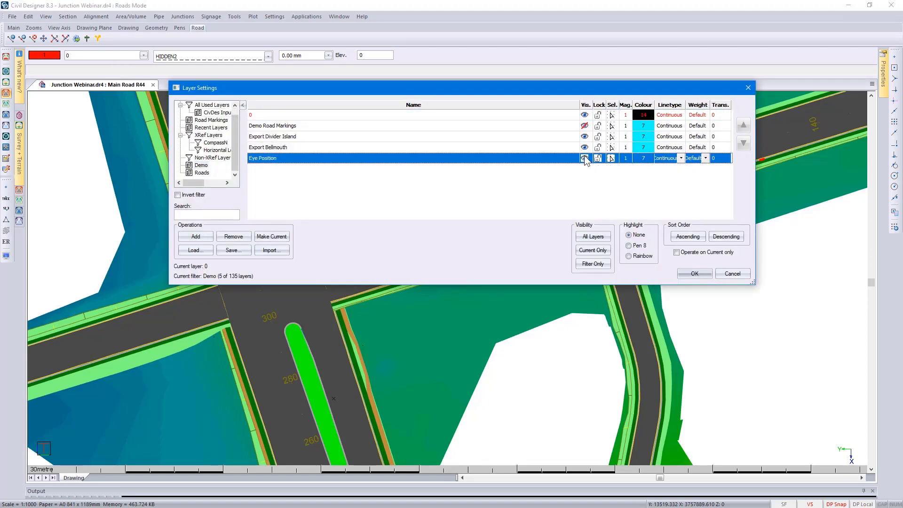
left_click(693, 276)
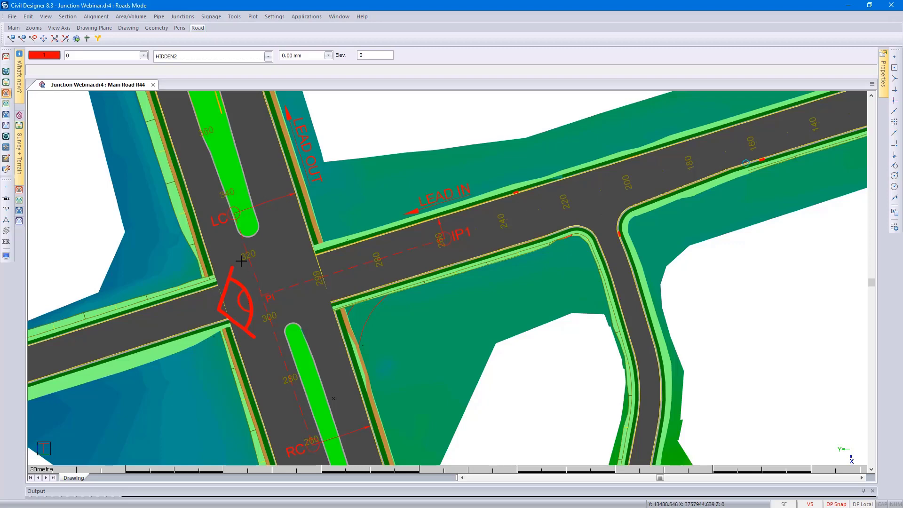
Add a junction with Van Rheede Street East as intersecting road and Main Road R44 as main road, and review its interval and minimum island area
left_click(180, 18)
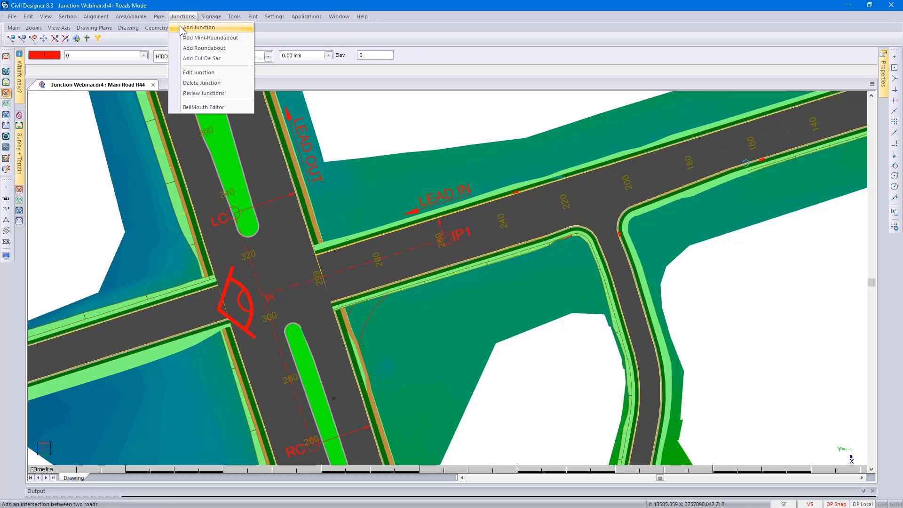
left_click(182, 28)
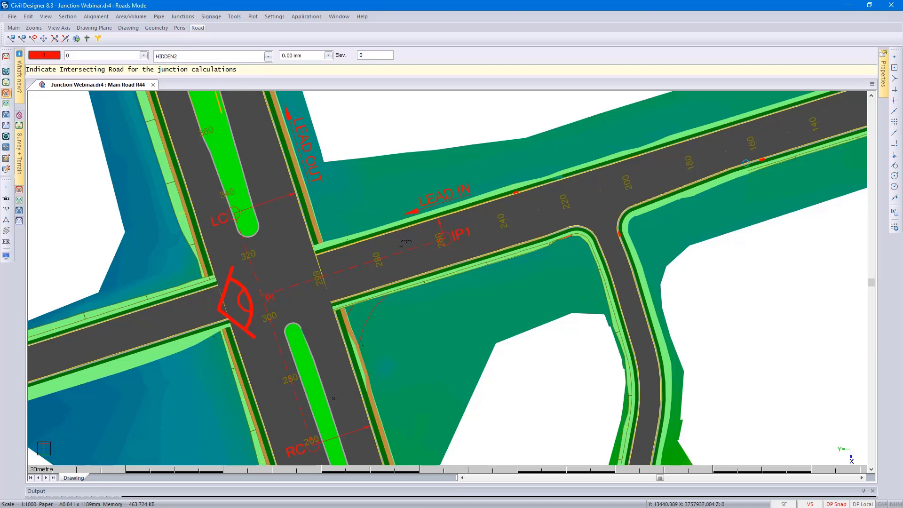
left_click(401, 245)
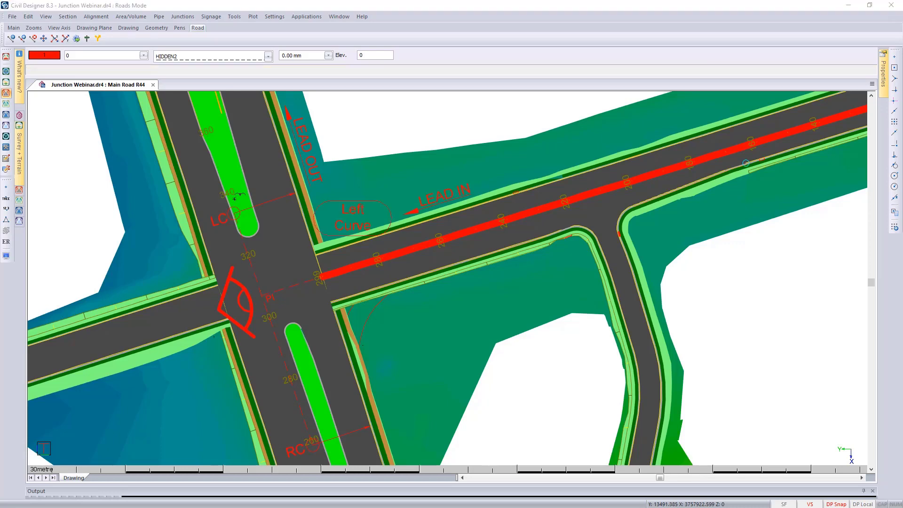
left_click(235, 198)
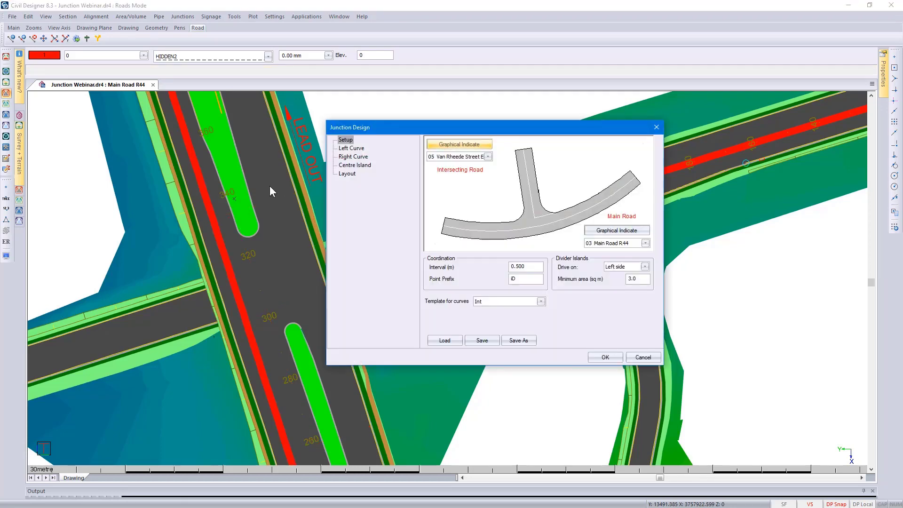
mouse_move(423, 125)
left_mouse_down()
mouse_move(496, 140)
mouse_move(583, 128)
left_mouse_up()
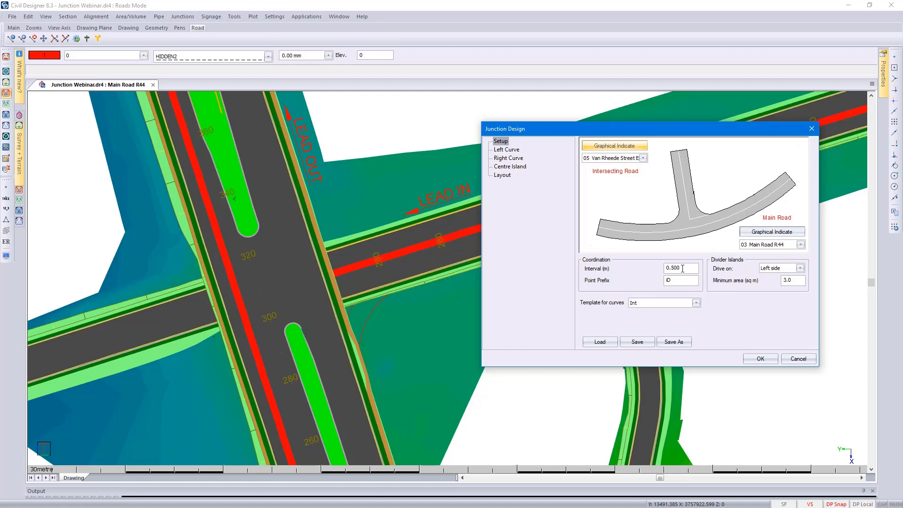
left_click_drag(682, 268, 652, 269)
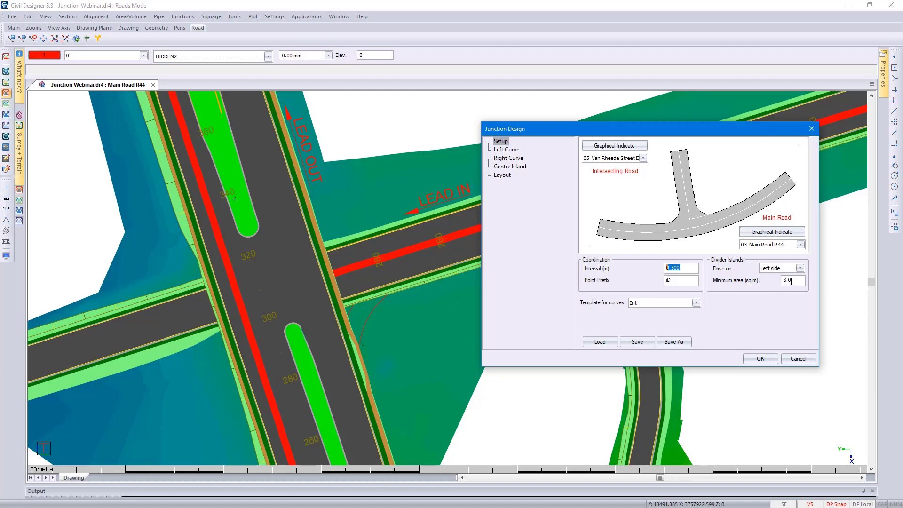
left_click_drag(793, 281, 781, 281)
For the junction's left curve, set the centre radius to 15 and disable the lead-out taper at the main road
left_click(504, 151)
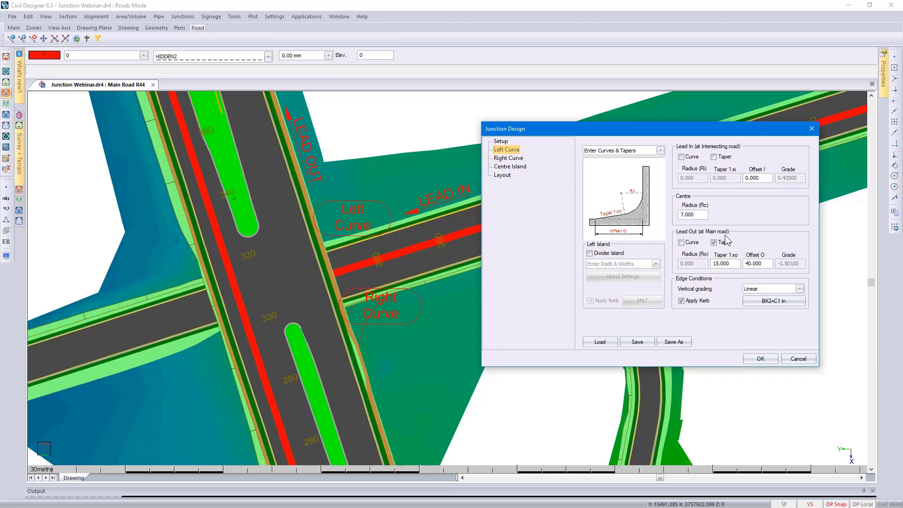
double_click(698, 214)
type("15")
left_click(718, 242)
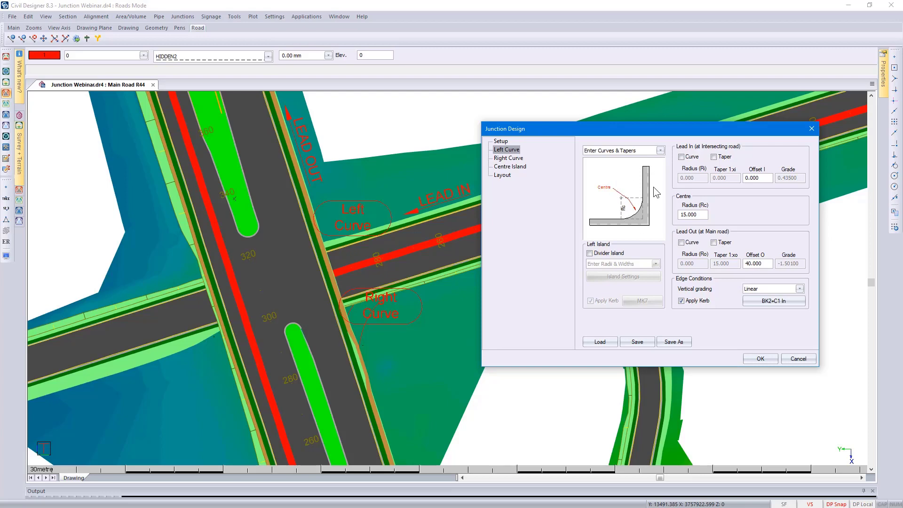
Try the curve and taper options for the left curve's lead-in at the intersecting road, leaving both disabled
left_click(690, 161)
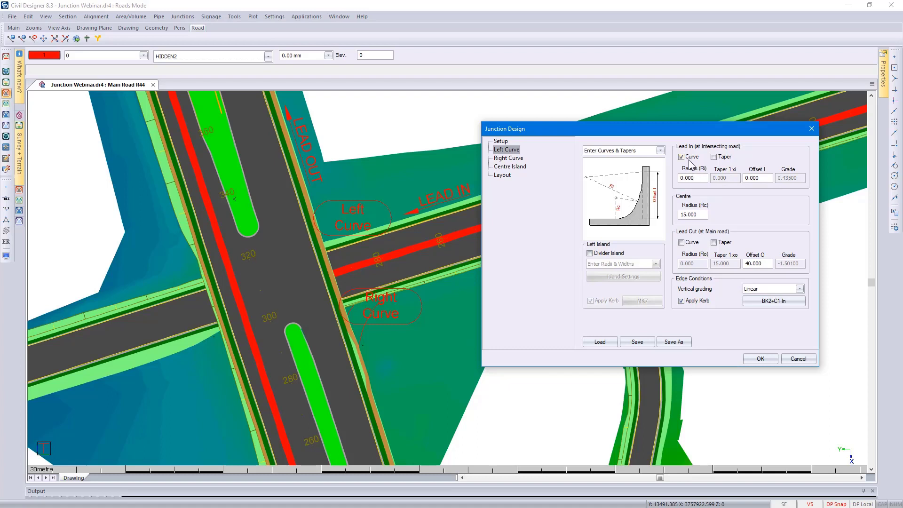
double_click(702, 179)
double_click(763, 178)
left_click(725, 159)
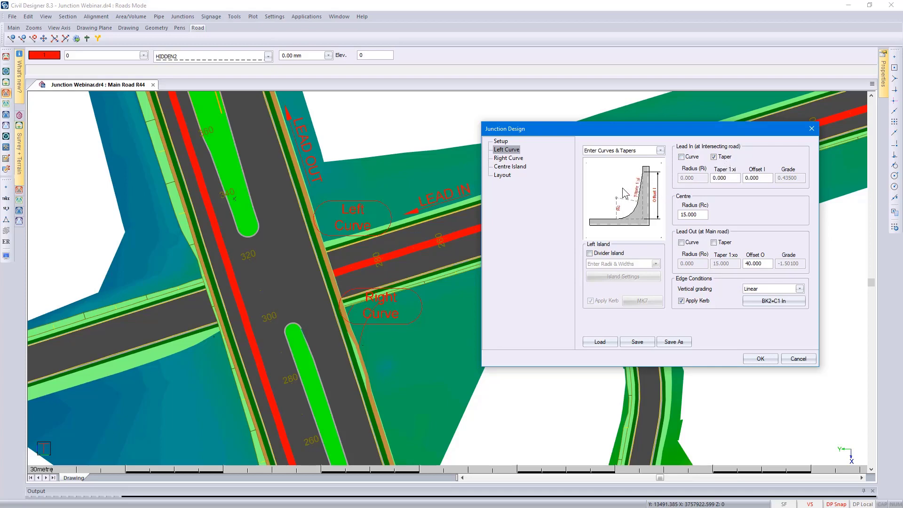
double_click(739, 178)
double_click(764, 179)
left_click(714, 157)
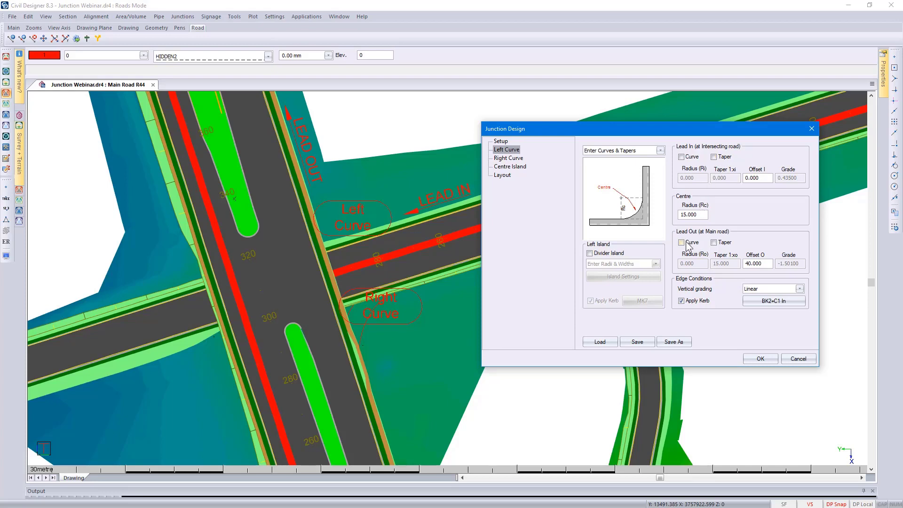
Try the taper option for the left curve's lead-out at the main road, compare it with the drawing, and disable it again
left_click(715, 243)
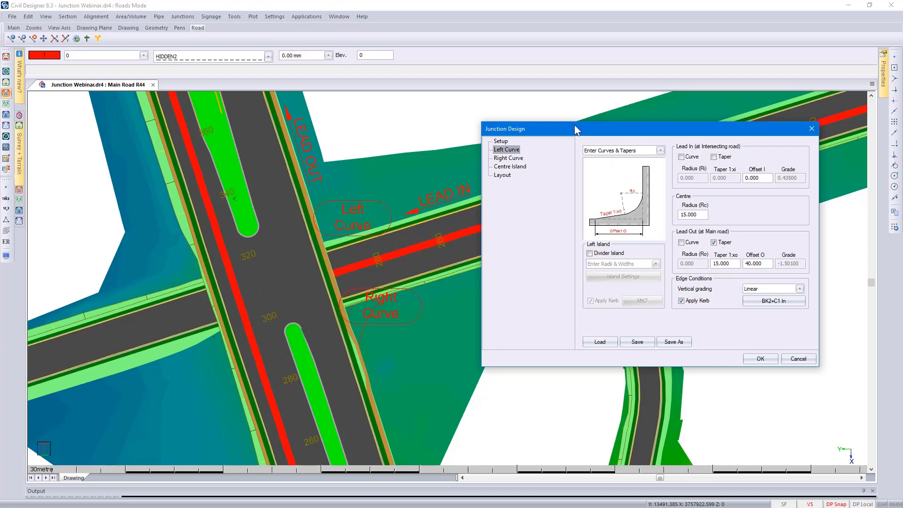
left_click_drag(575, 125, 577, 272)
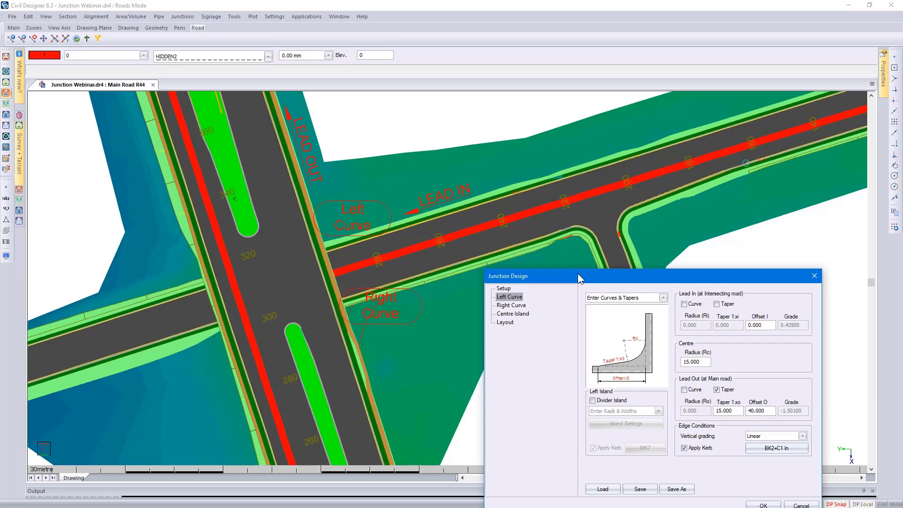
left_click_drag(576, 272, 570, 126)
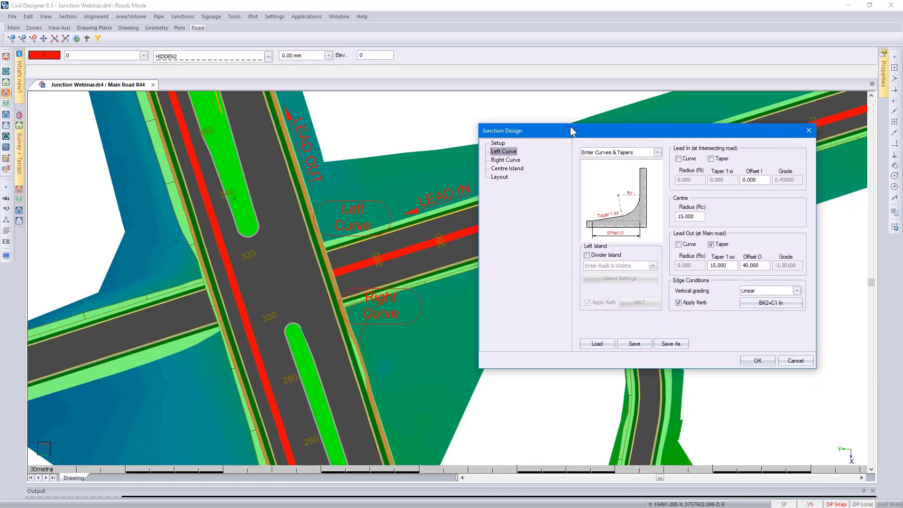
left_click(711, 244)
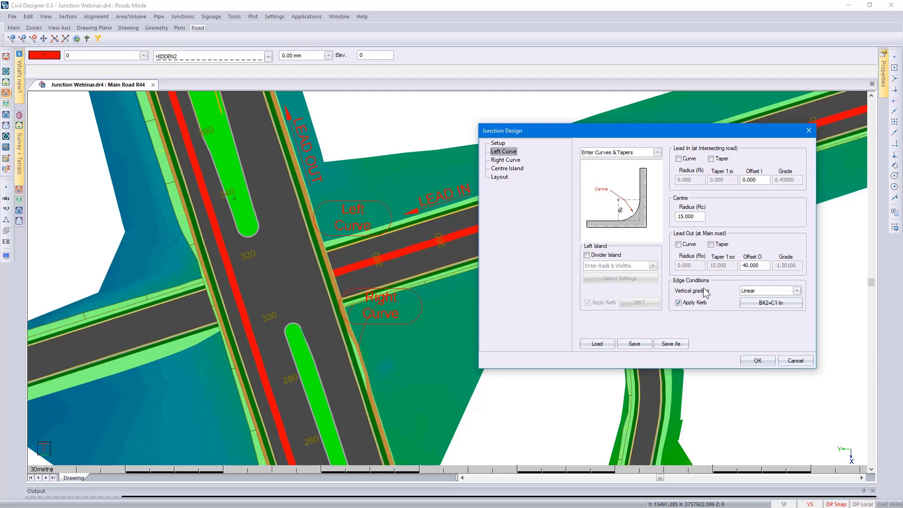
Review the left curve's edge conditions, keeping Linear vertical grading and the BK2+C1 In kerb
left_click(797, 291)
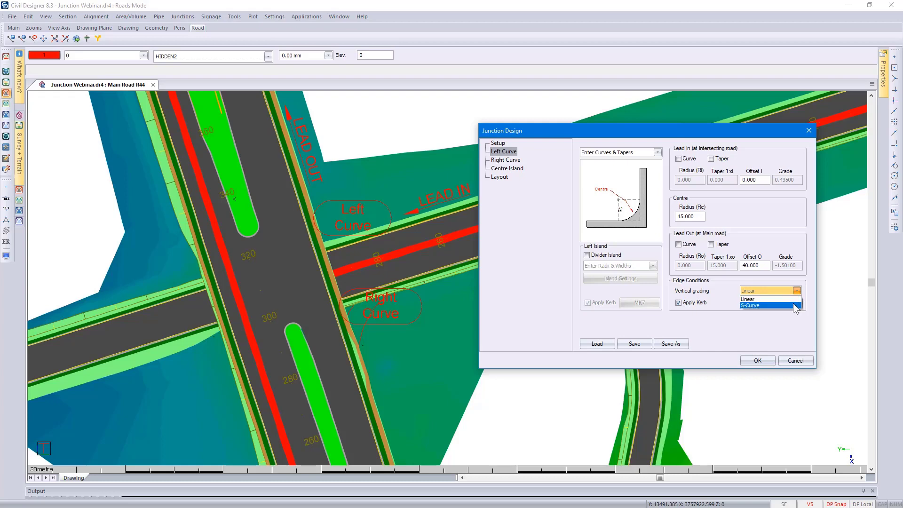
left_click(791, 299)
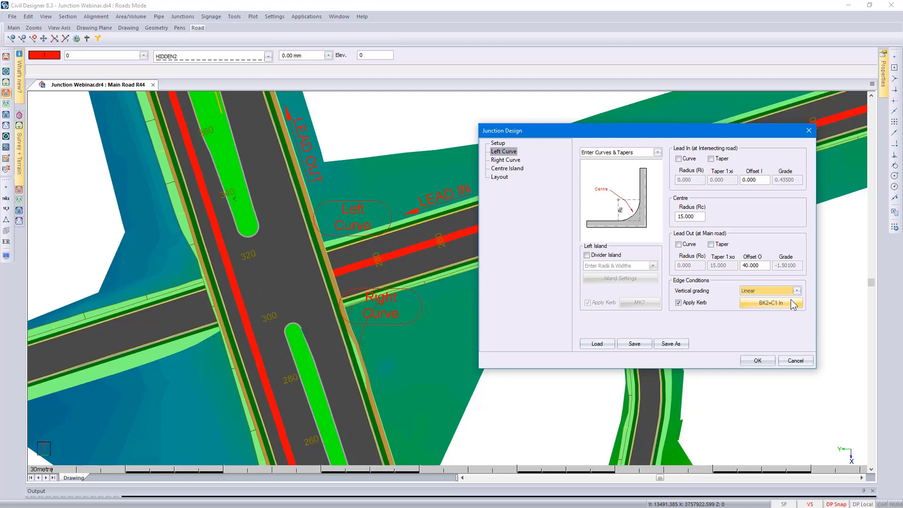
left_click(764, 304)
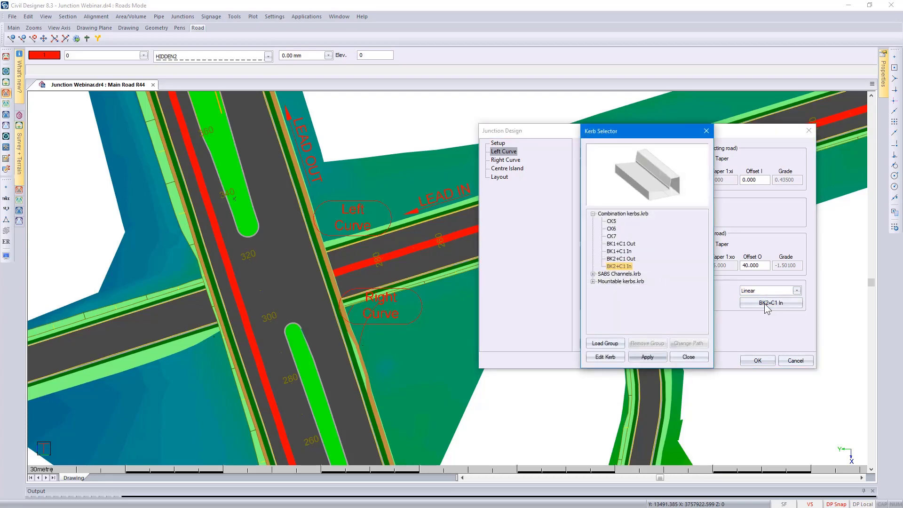
left_click(684, 357)
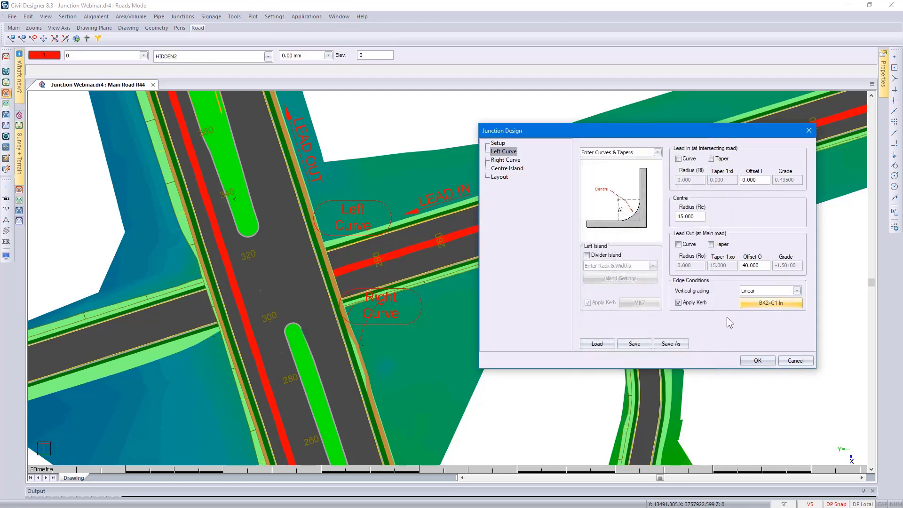
Add a left divider island defined by radii and widths, with its dM value set to 0.6
left_click(603, 258)
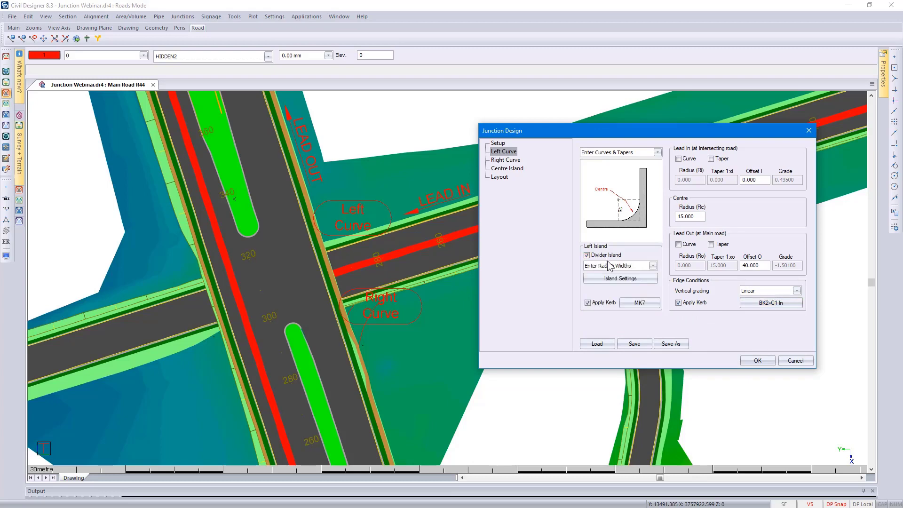
left_click(634, 267)
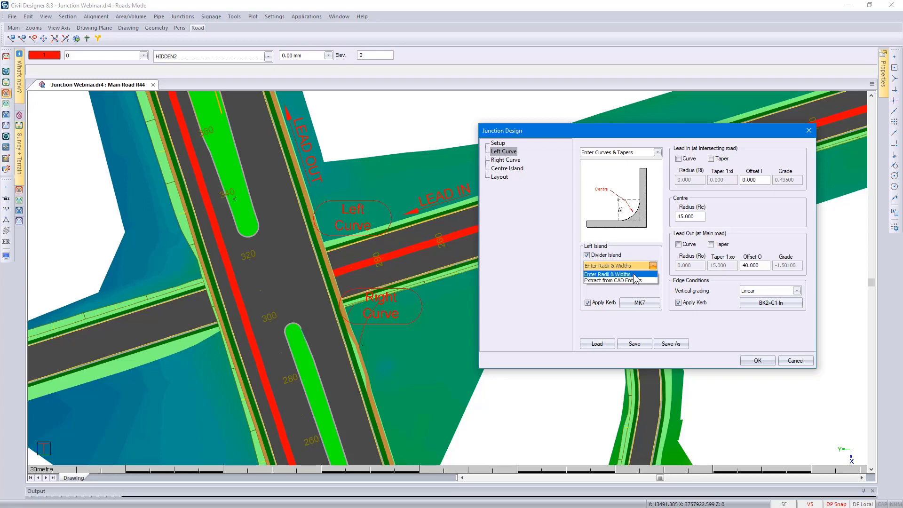
left_click(611, 275)
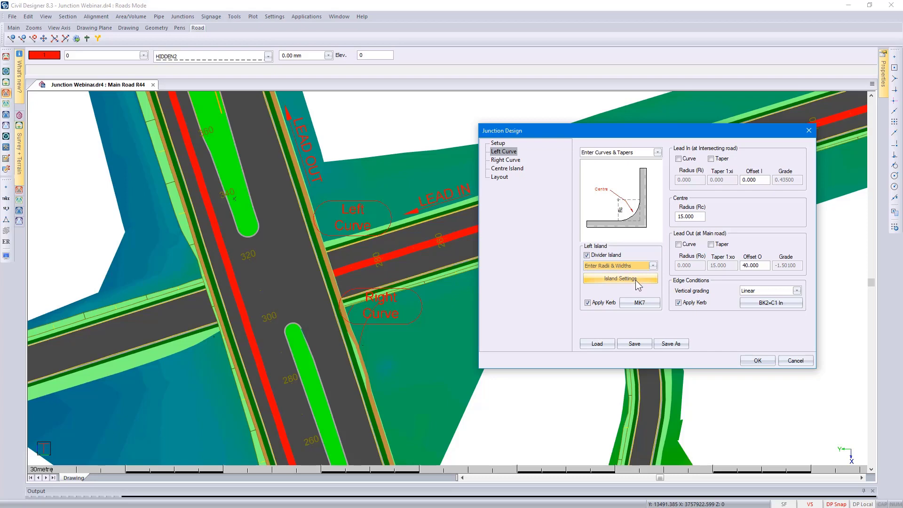
left_click(636, 280)
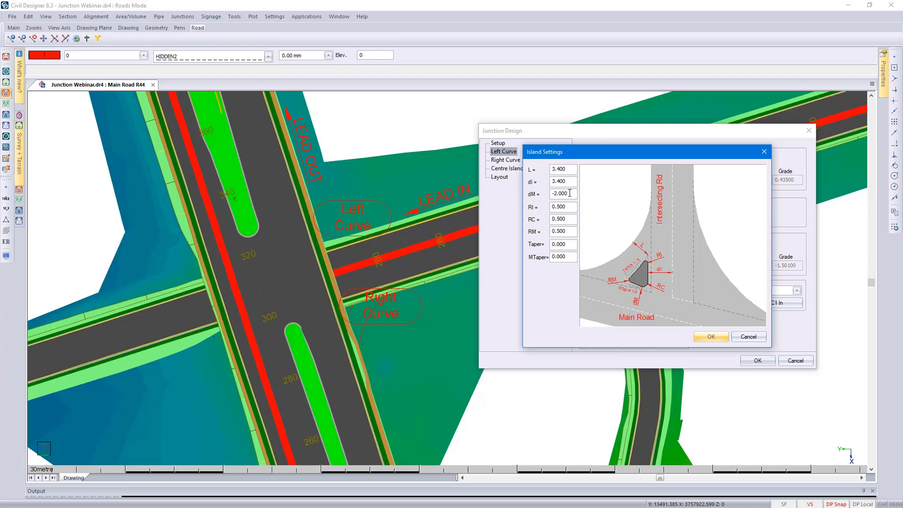
left_click_drag(570, 193, 550, 195)
type("0.6")
left_click(710, 337)
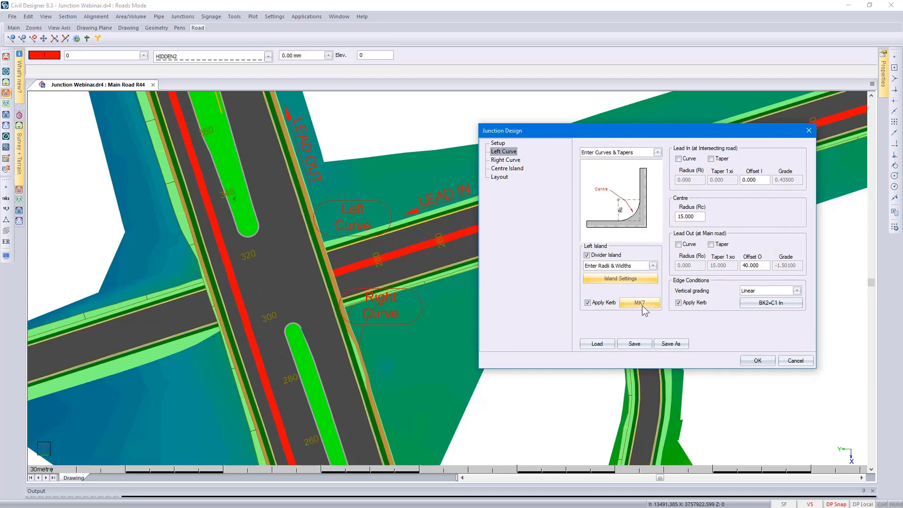
Define the junction's right curve by extracting the existing CAD bellmouth line between the intersecting road and the main road
left_click(519, 164)
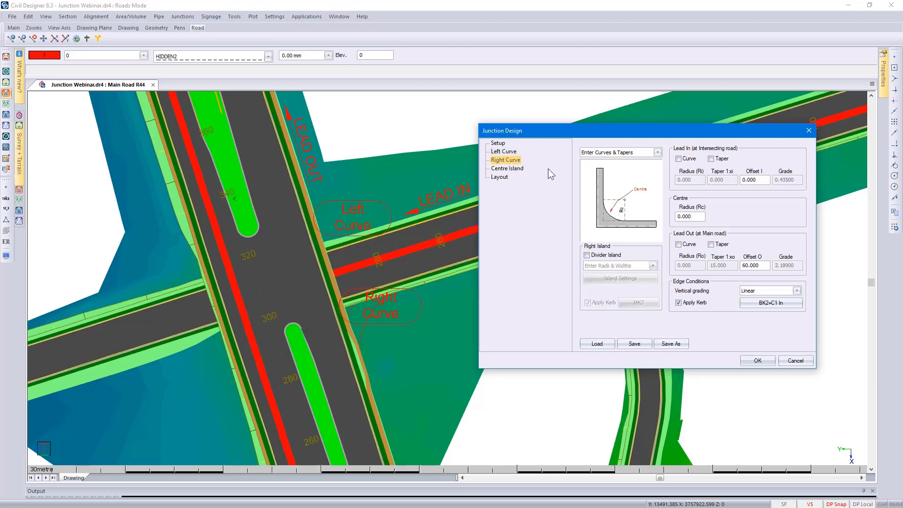
left_click(611, 154)
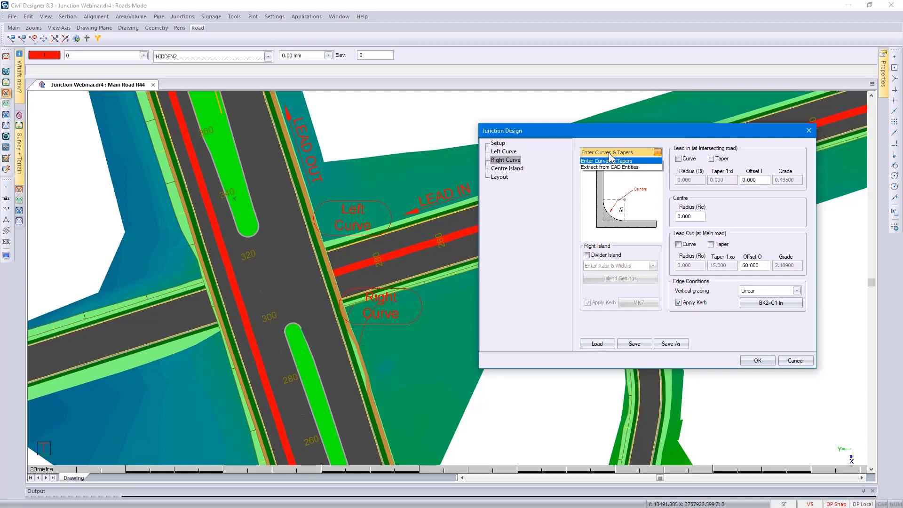
left_click(638, 167)
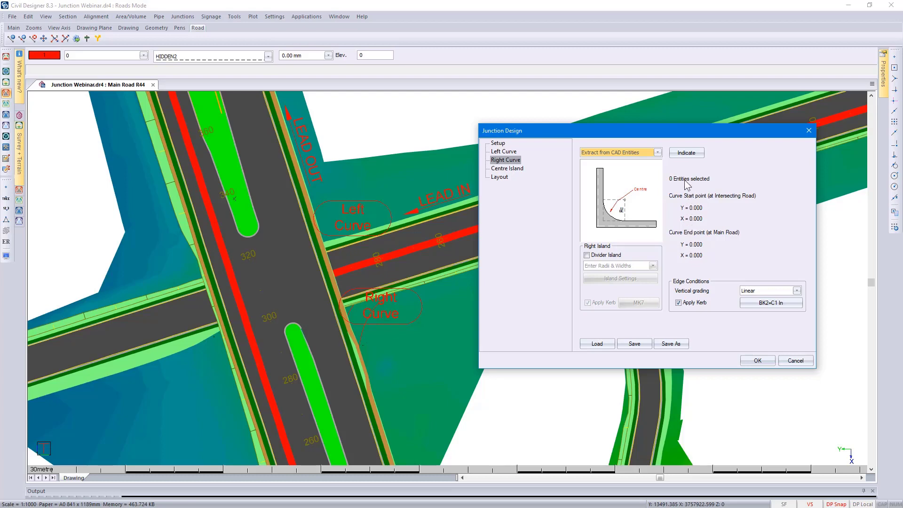
left_click(686, 153)
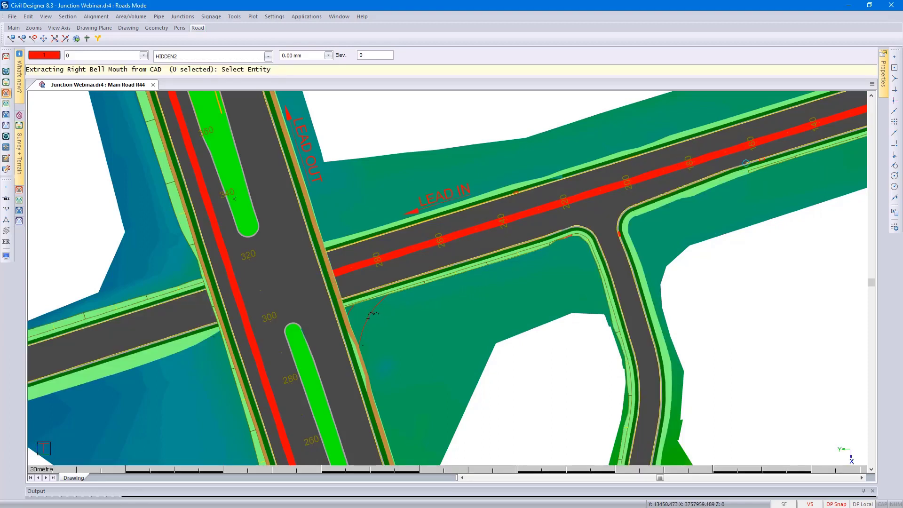
left_click(369, 314)
right_click(375, 316)
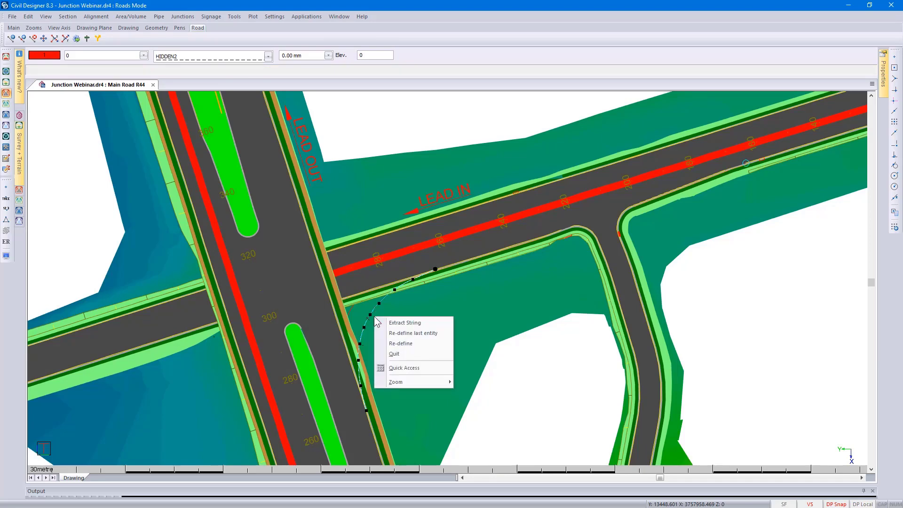
left_click(406, 323)
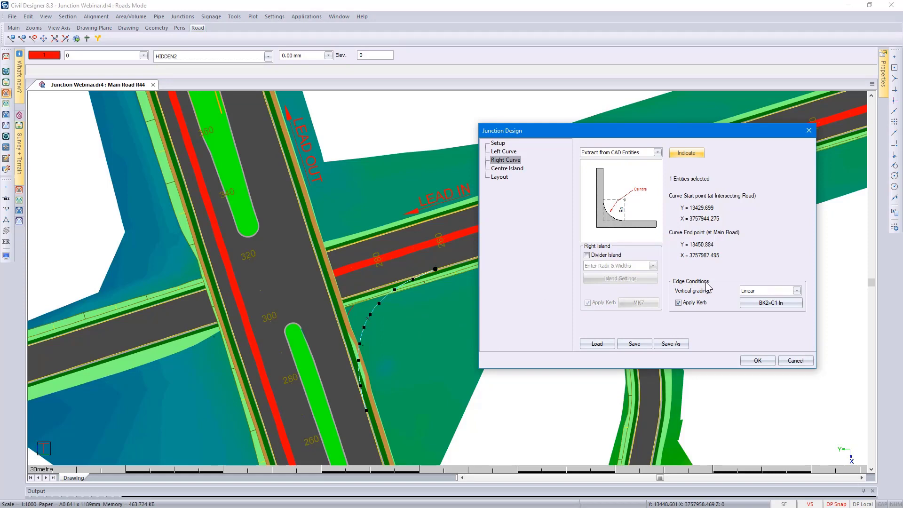
Add a right divider island extracted from CAD entities, using the triangular island polyline at the right bellmouth
left_click(606, 257)
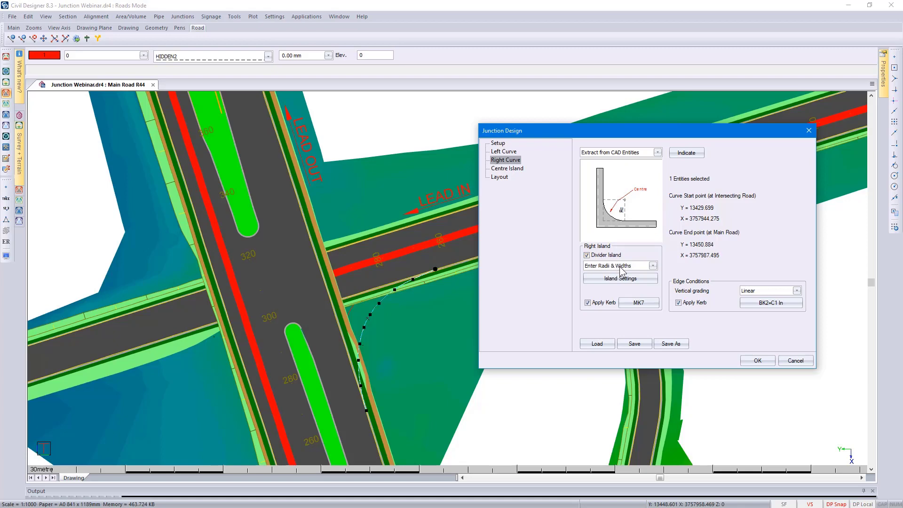
left_click(620, 267)
left_click(625, 281)
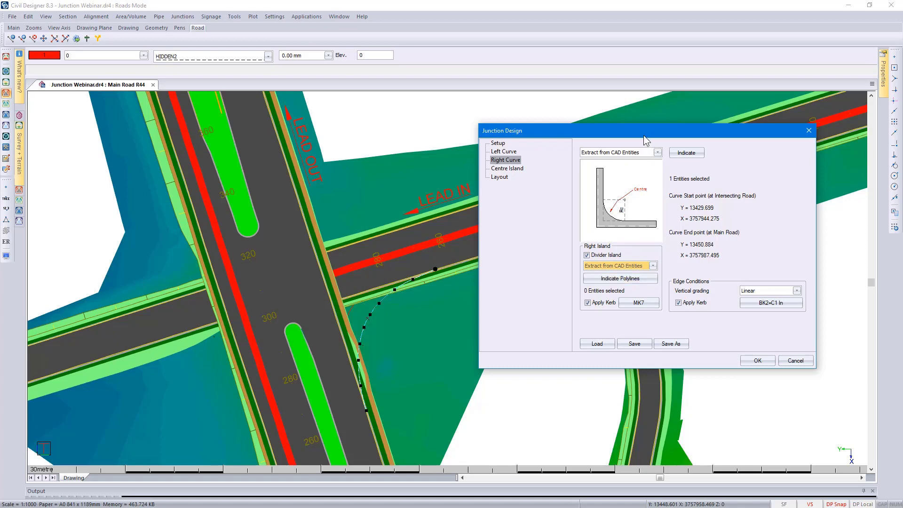
mouse_move(643, 134)
left_mouse_down()
mouse_move(405, 98)
mouse_move(221, 52)
mouse_move(165, 24)
mouse_move(168, 16)
left_mouse_up()
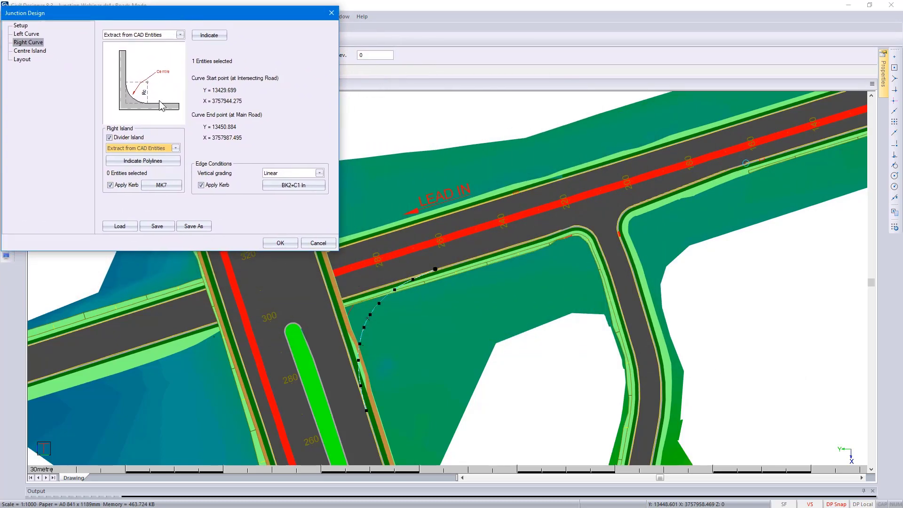
left_click(159, 160)
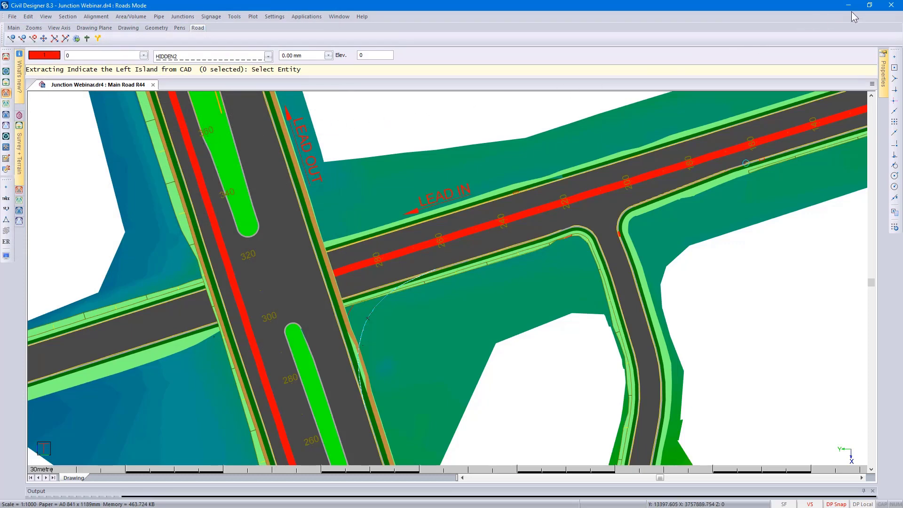
left_click(869, 4)
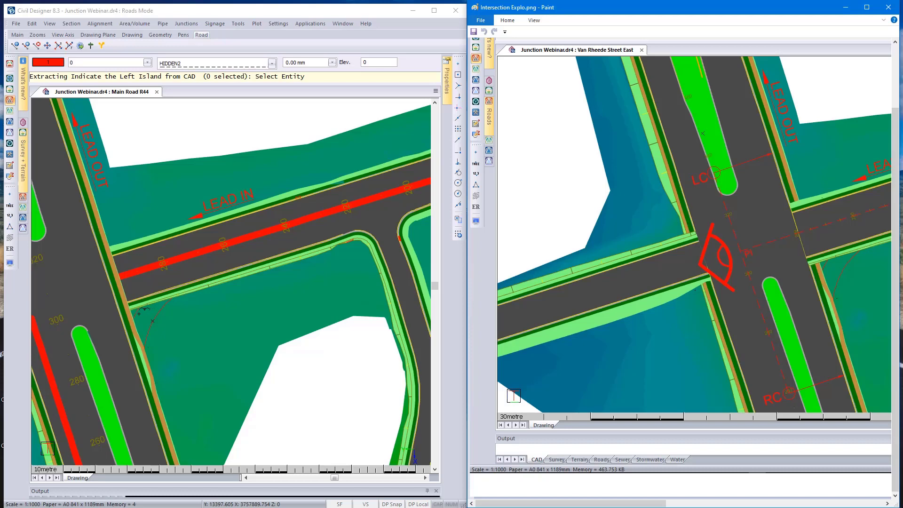
left_click(137, 313)
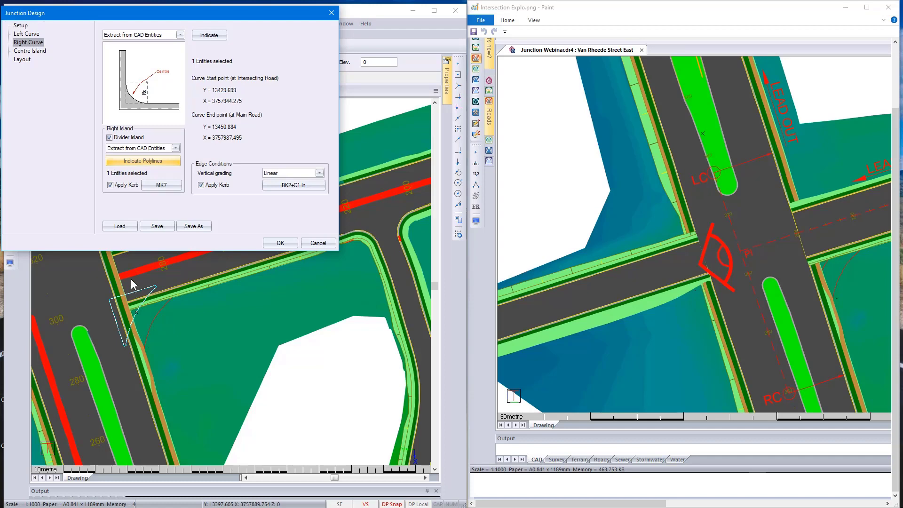
Review the centre island settings and the layout data for the main road left and right of the junction against the intersection reference image
left_click(36, 52)
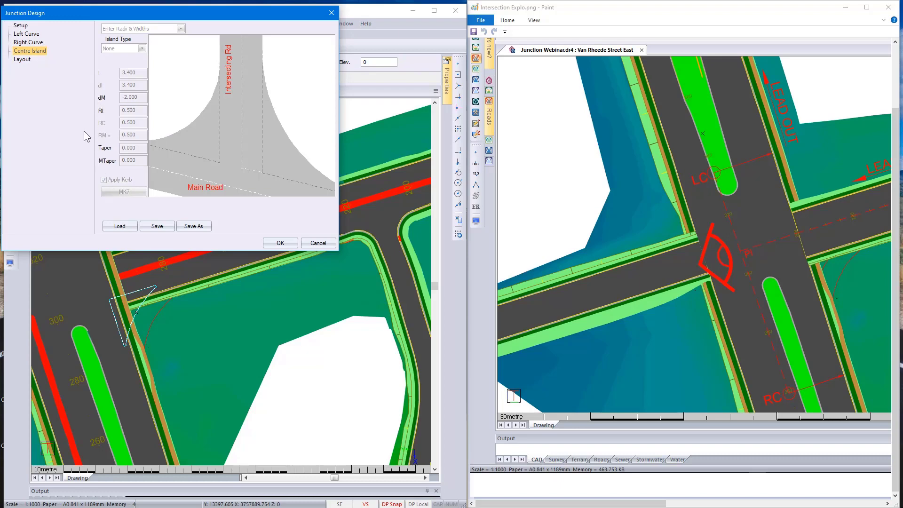
left_click(29, 60)
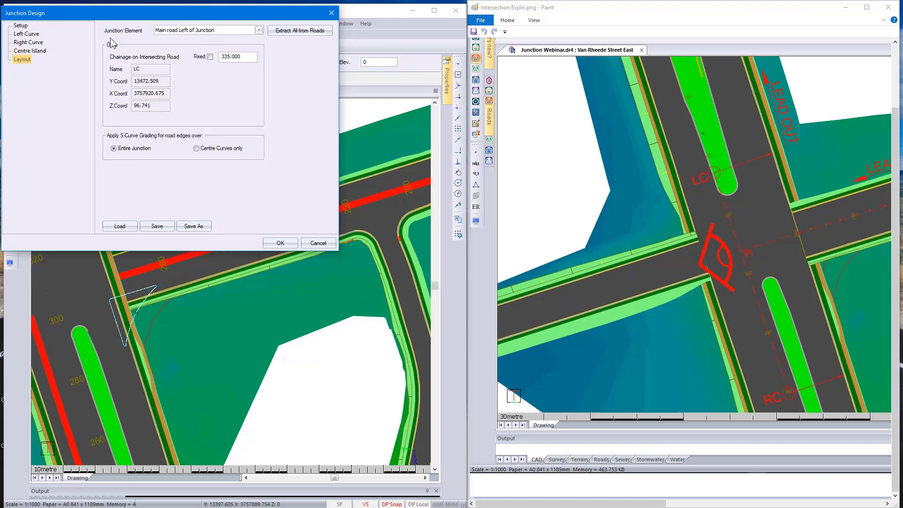
mouse_move(128, 13)
left_mouse_down()
mouse_move(162, 47)
mouse_move(281, 112)
left_mouse_up()
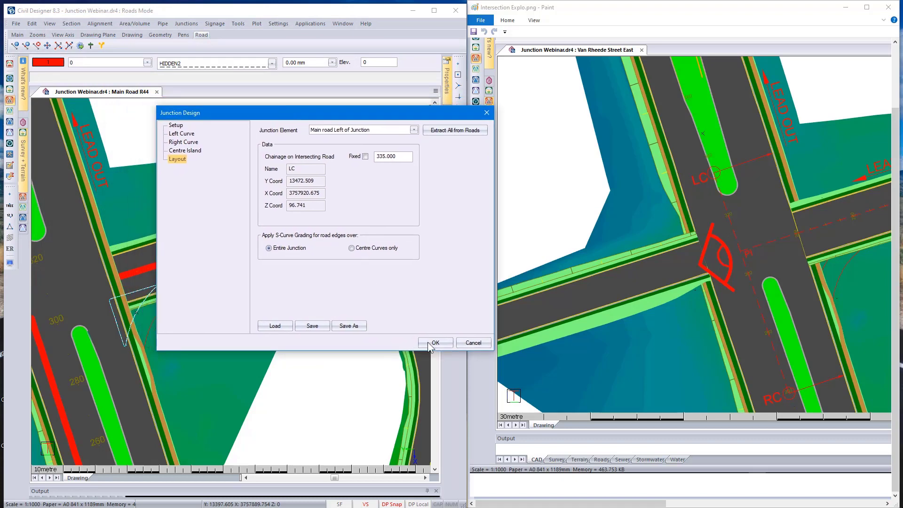
left_click_drag(579, 506, 645, 506)
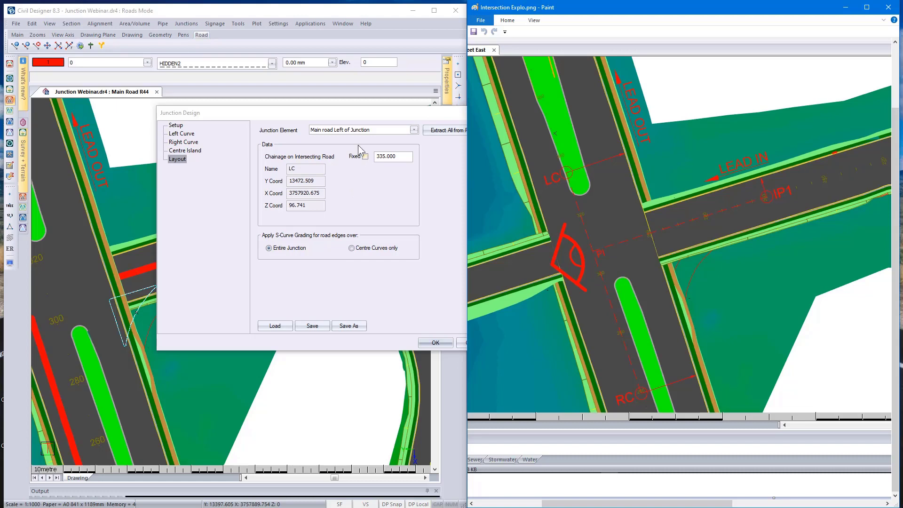
left_click(356, 115)
left_click_drag(356, 113, 329, 115)
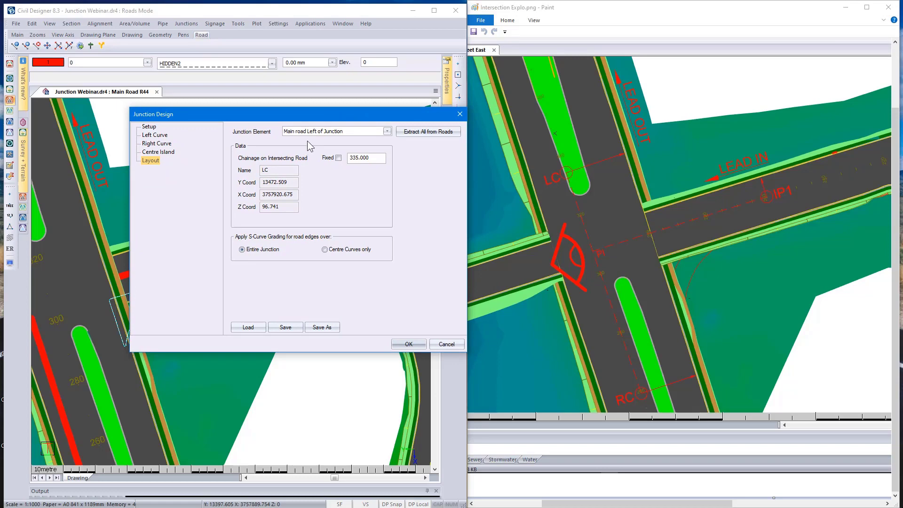
left_click_drag(275, 173, 263, 170)
left_click(387, 132)
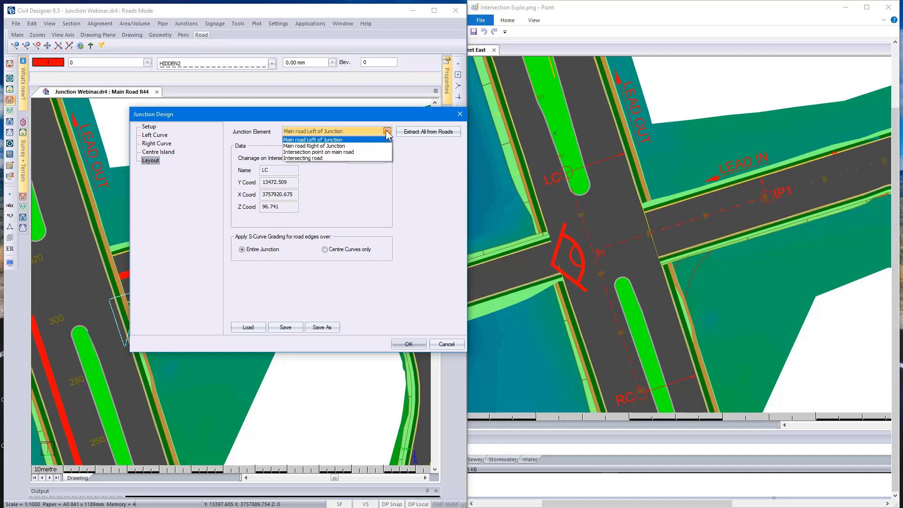
left_click(360, 144)
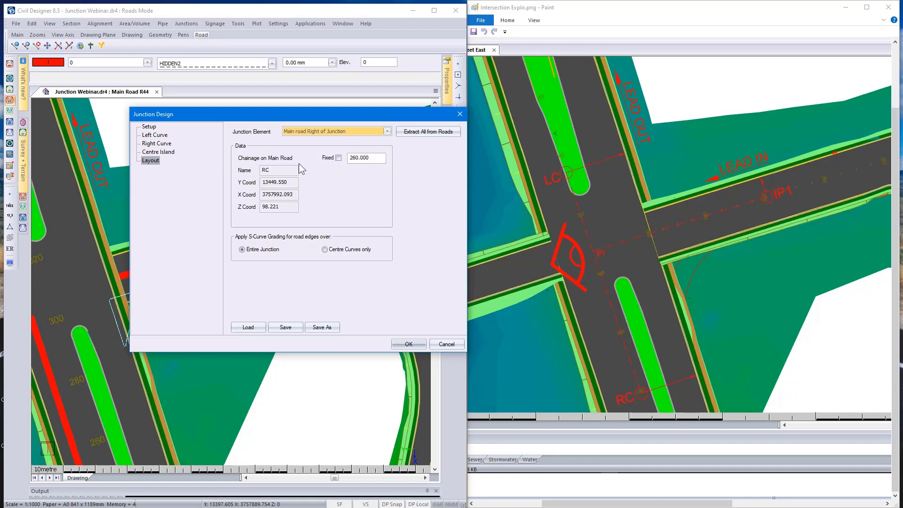
Review the layout names, chainages, widths and grades for the main road right of the junction, the intersection point and the intersecting road
left_click_drag(271, 173, 256, 171)
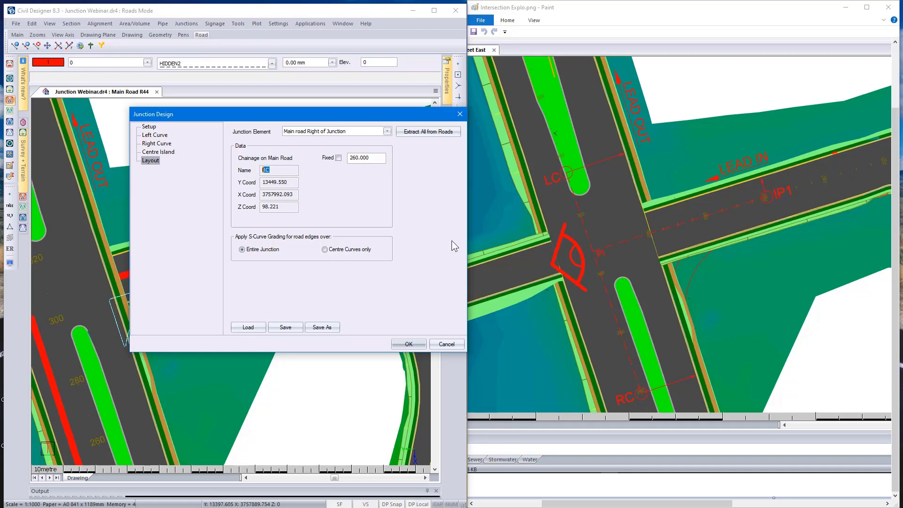
left_click(376, 159)
left_click_drag(370, 157, 349, 158)
left_click(387, 132)
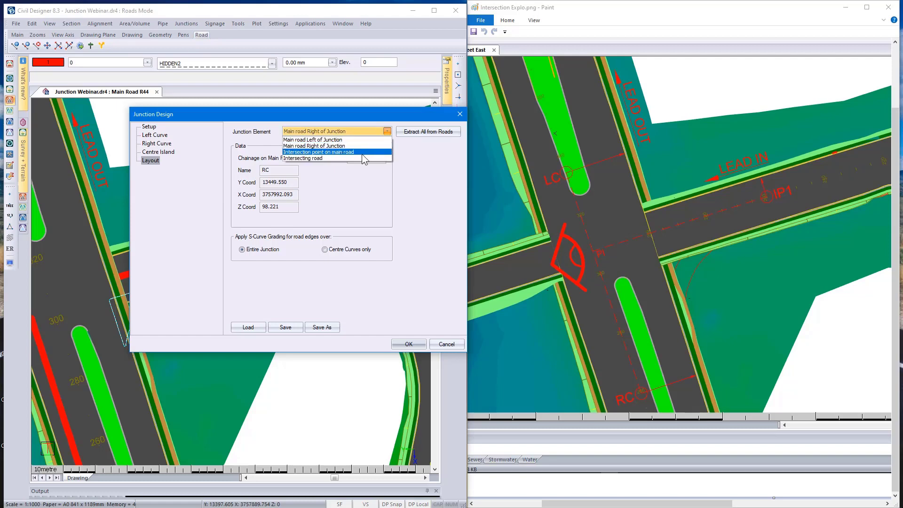
left_click(363, 152)
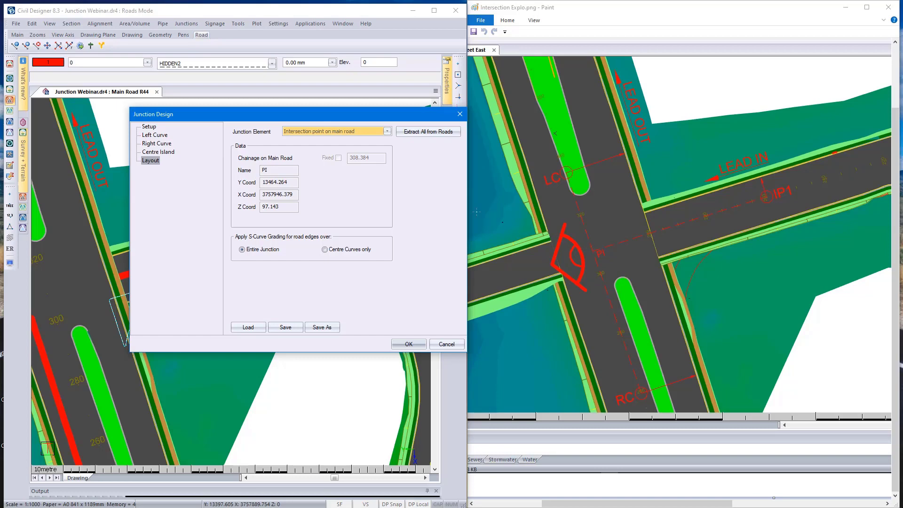
left_click(386, 131)
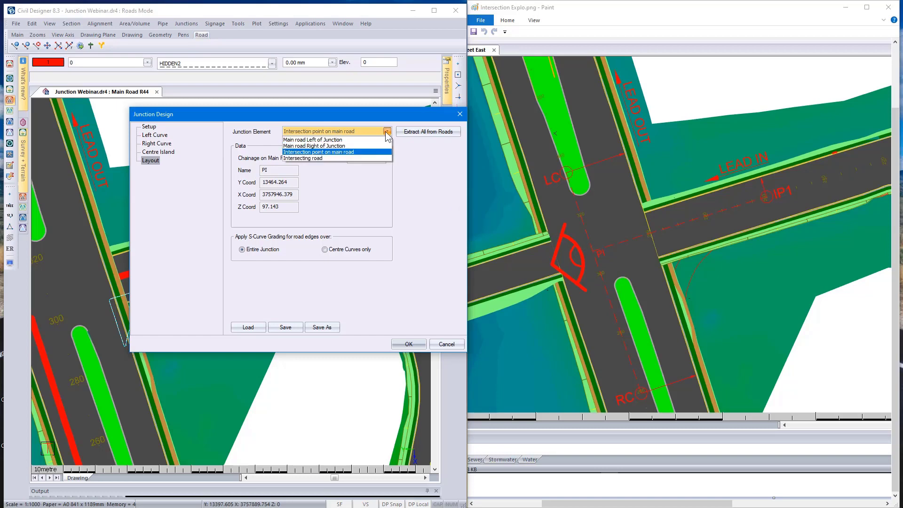
left_click(362, 158)
left_click_drag(282, 172, 263, 170)
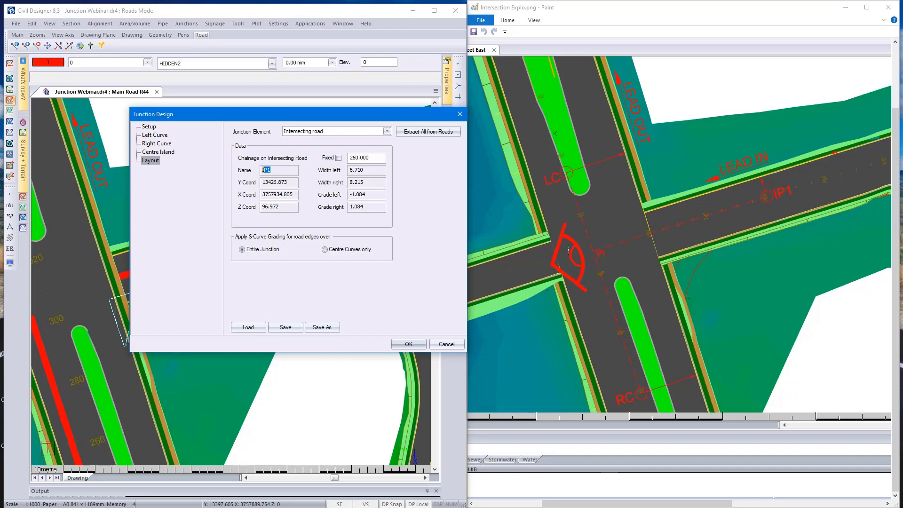
left_click_drag(366, 171, 350, 172)
left_click_drag(371, 196, 343, 194)
Generate the Van Rheede Street East junction from the completed design with screen output, and maximise the drawing window
left_click(408, 346)
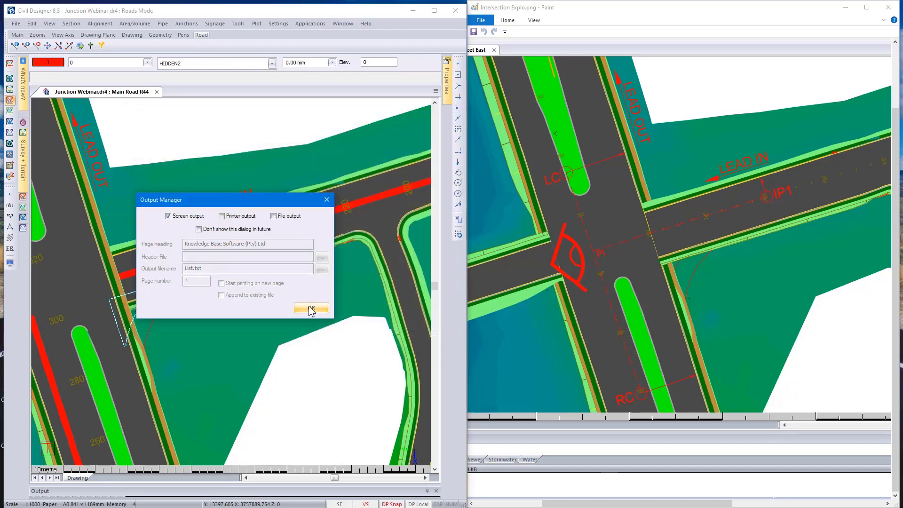
left_click(311, 308)
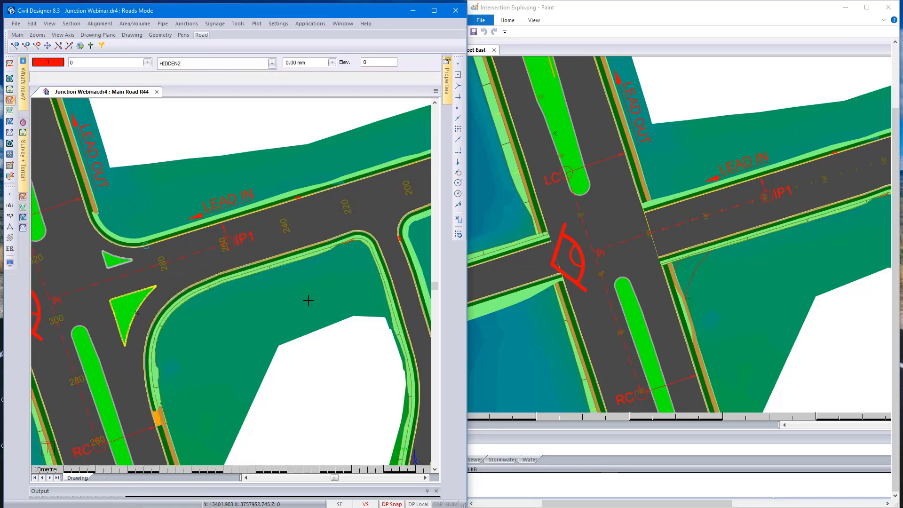
left_click(435, 13)
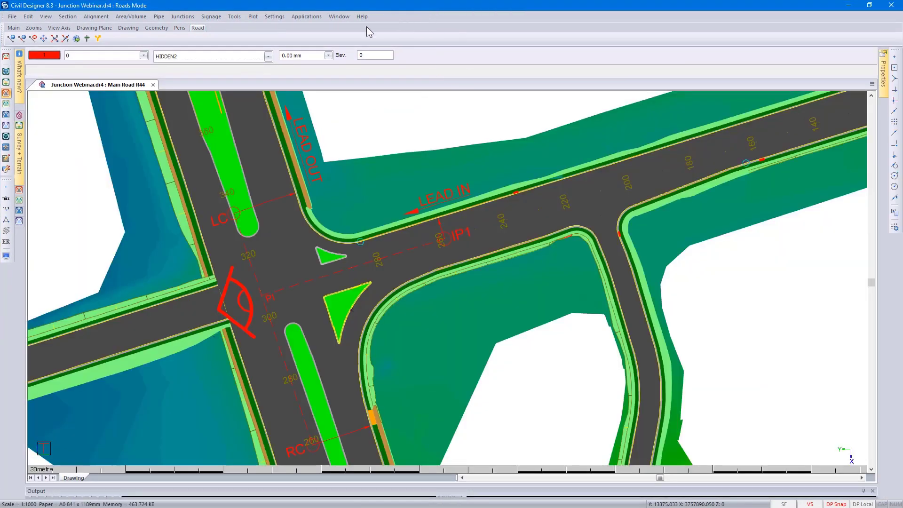
Hide the Export Divider Island, Export Bellmouth and Eye Position layers
left_click(138, 56)
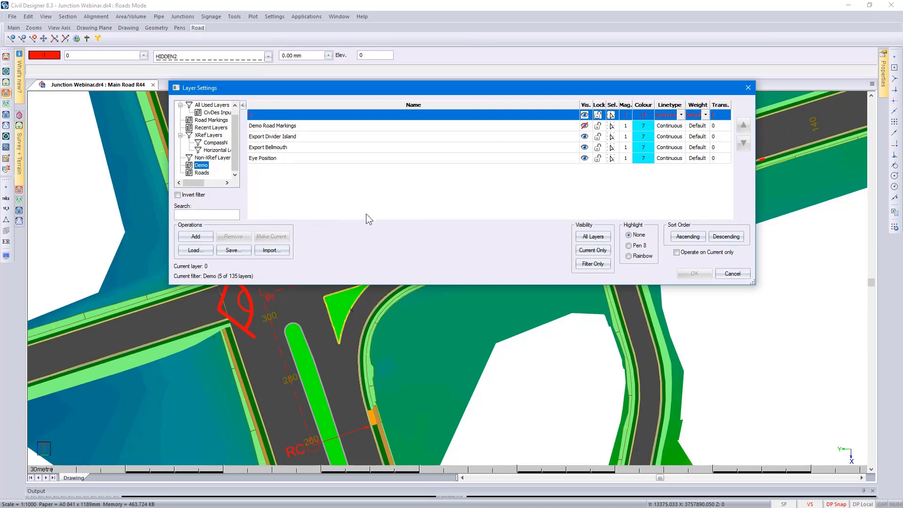
left_click(585, 136)
left_click(585, 147)
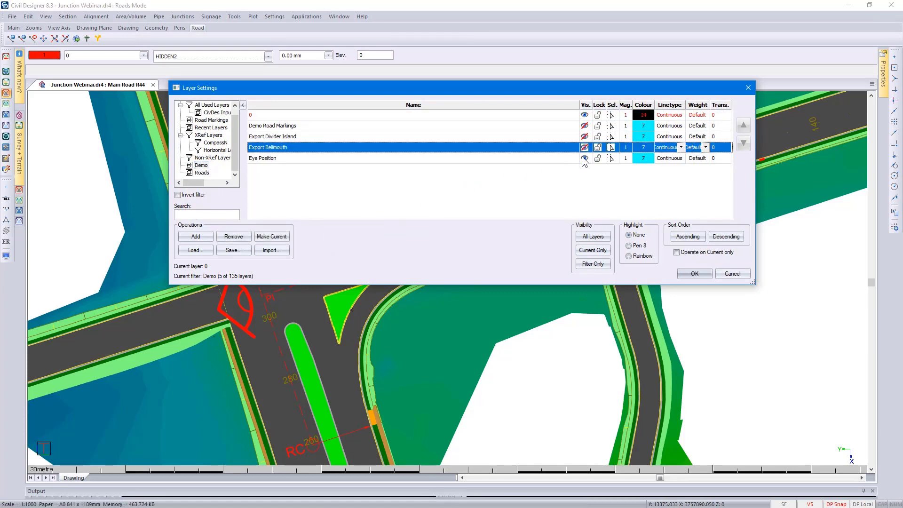
left_click(585, 159)
left_click(702, 275)
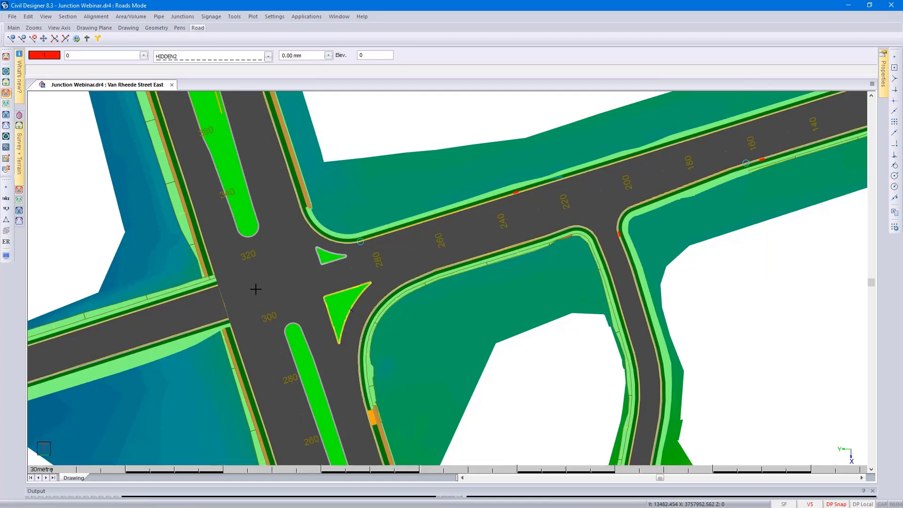
Set the plan layout pen of the $$ISLAND_2_e string to 15 for Van Rheede Street East
left_click(6, 256)
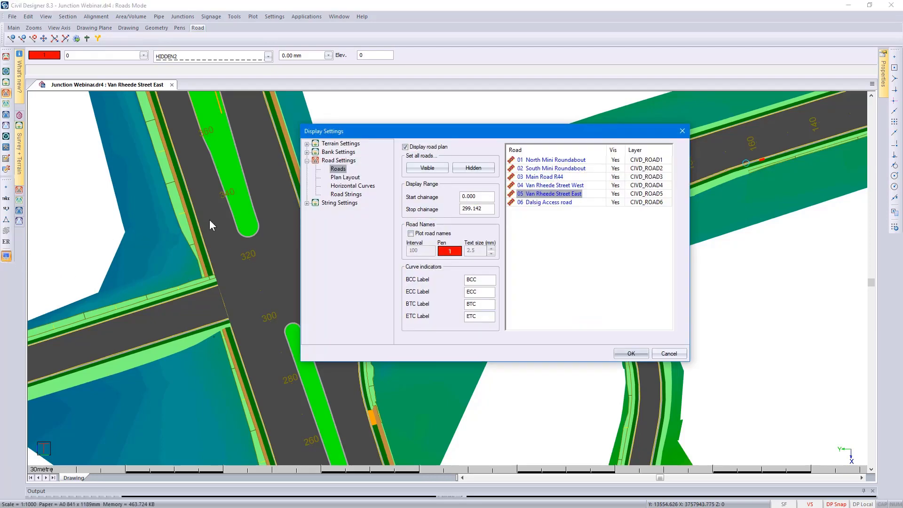
left_click(347, 178)
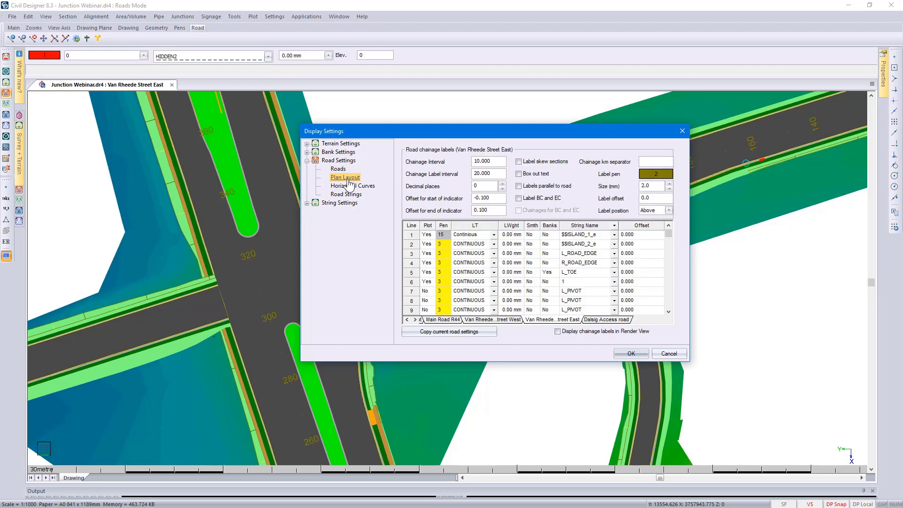
left_click(439, 245)
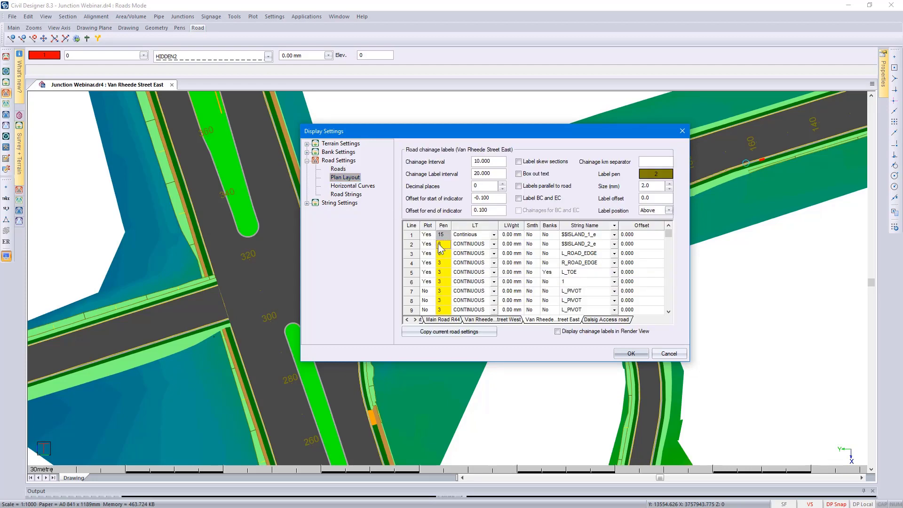
left_click(439, 244)
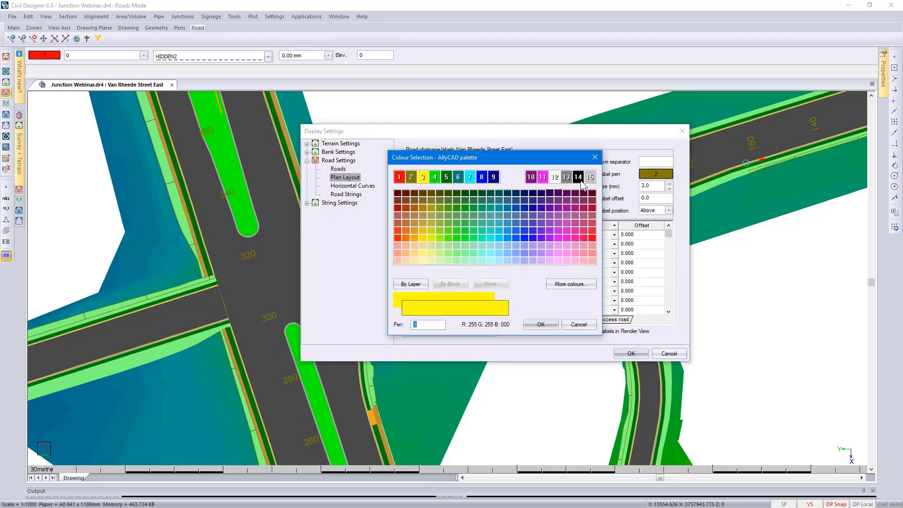
left_click(590, 178)
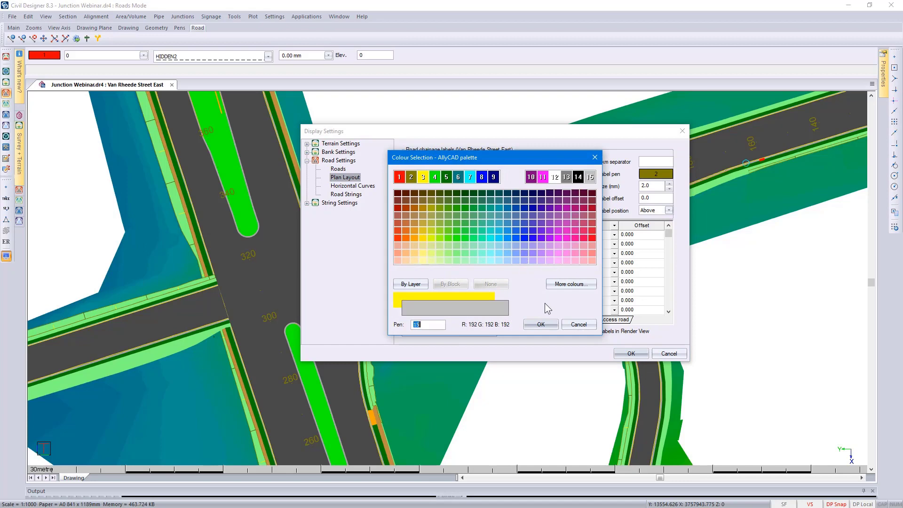
left_click(541, 325)
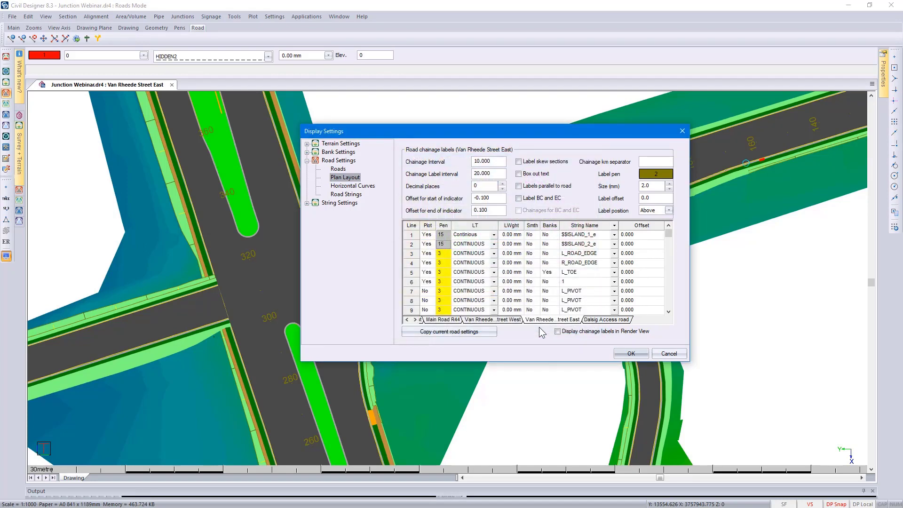
left_click(630, 354)
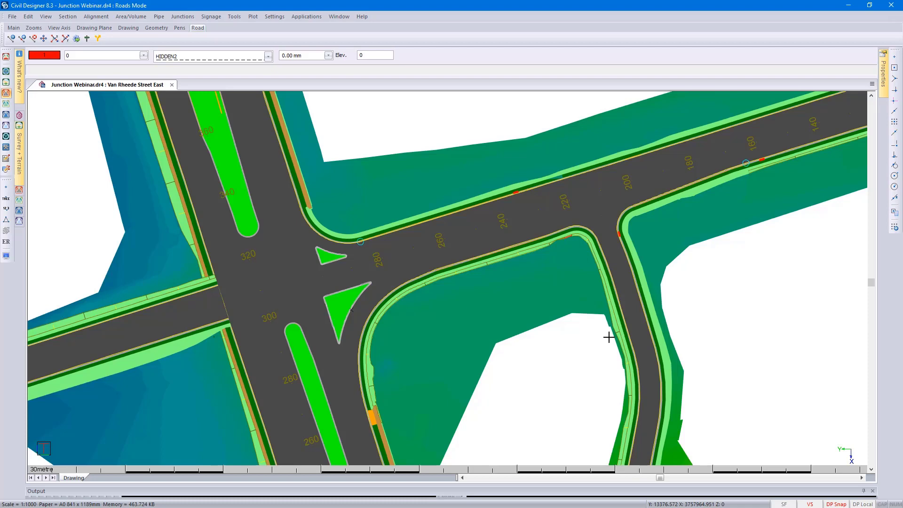
Add a junction between Van Rheede Street West and Main Road R44 from the saved intersection file Western Web Intersect.INT, with screen output
scroll(609, 337, "up", 1)
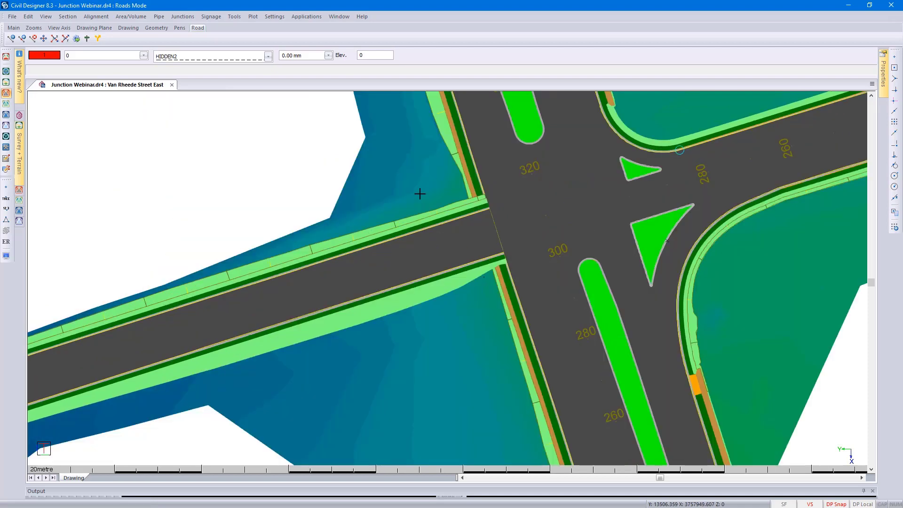
left_click(185, 17)
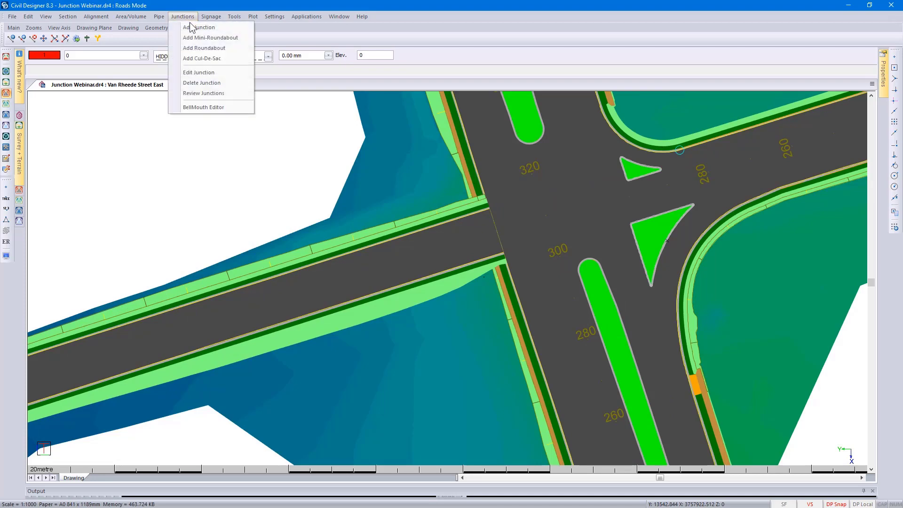
left_click(197, 27)
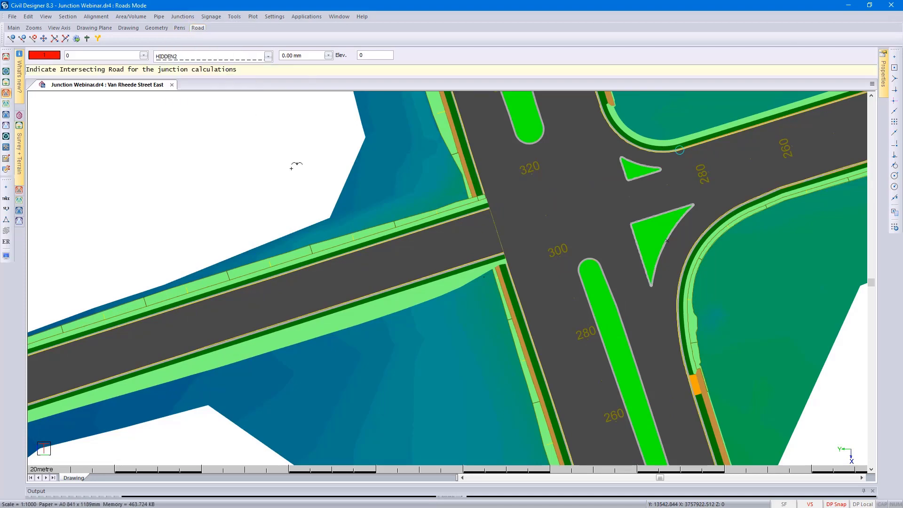
left_click(352, 274)
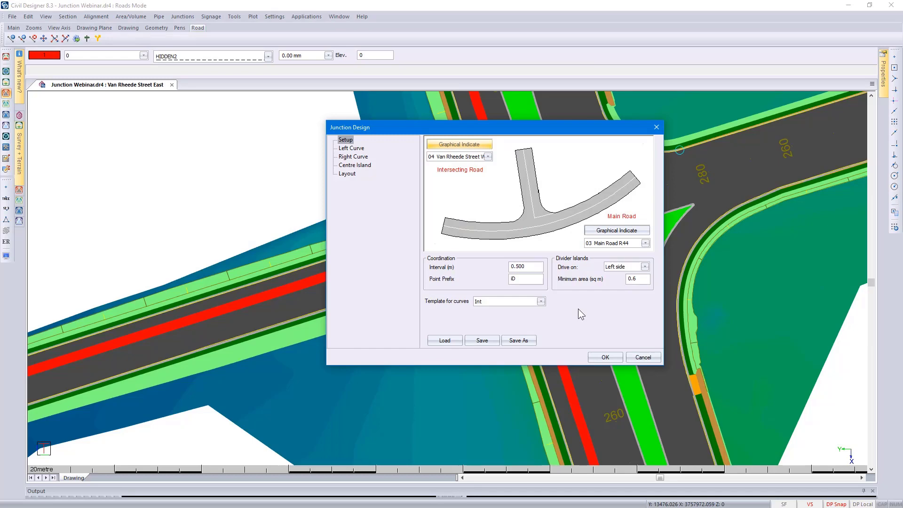
left_click(448, 343)
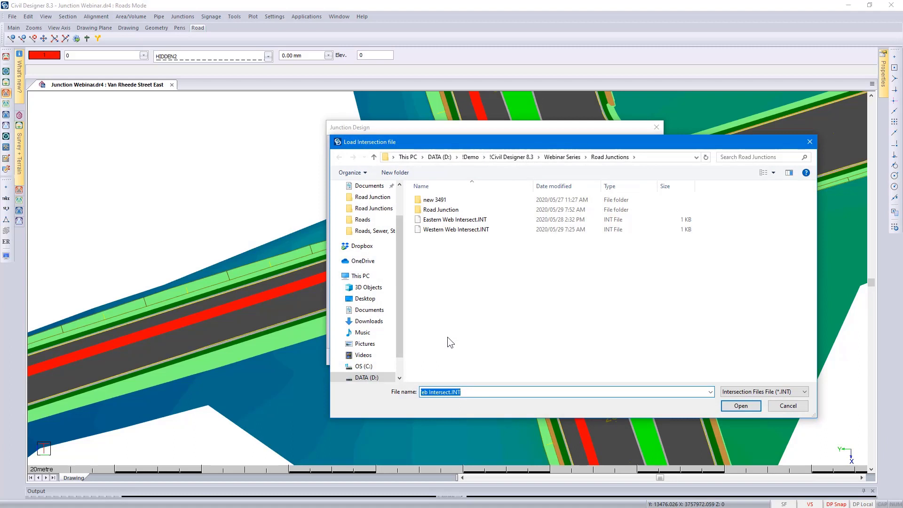
left_click(443, 231)
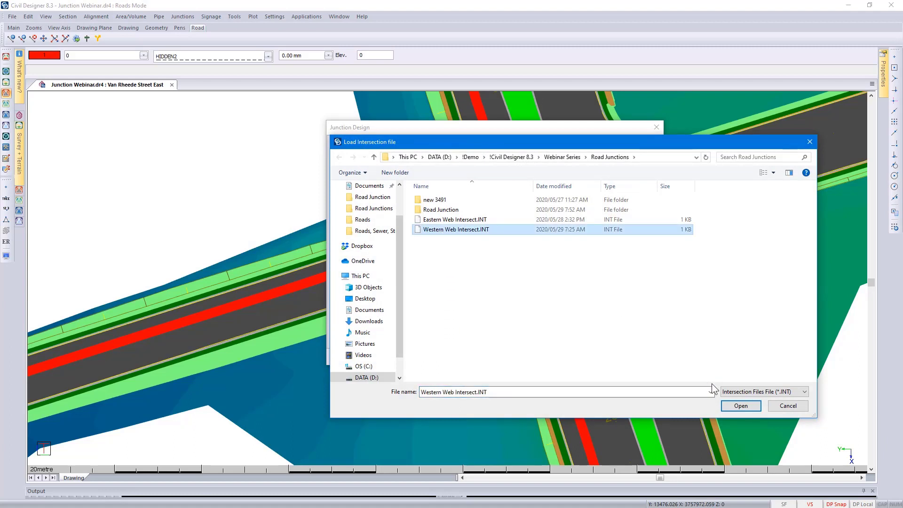
left_click(741, 407)
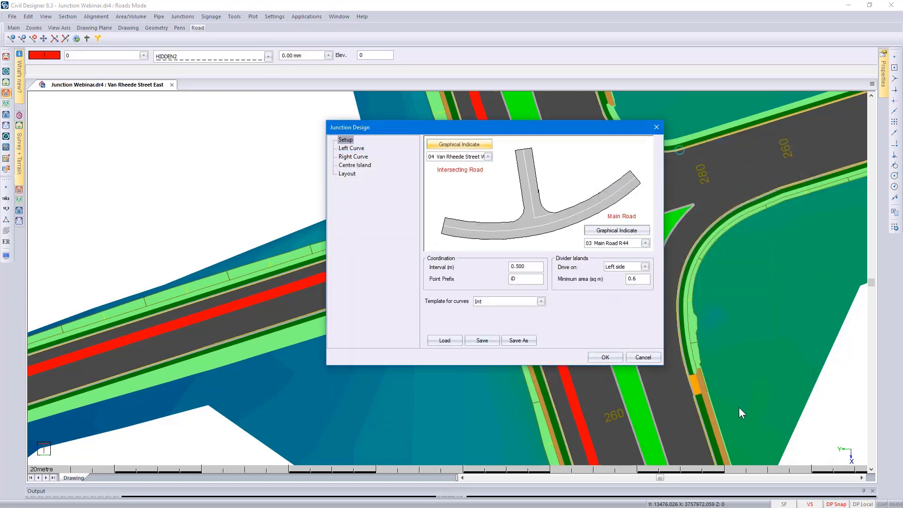
left_click(606, 357)
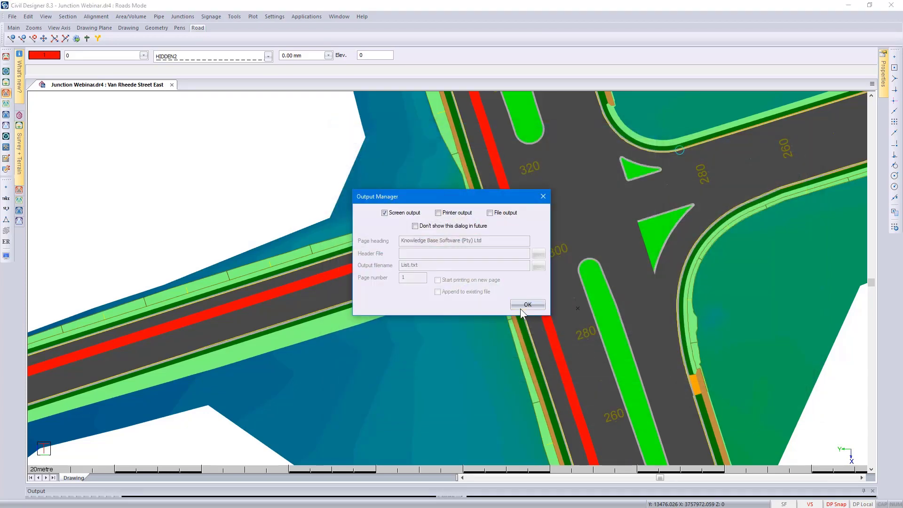
left_click(520, 308)
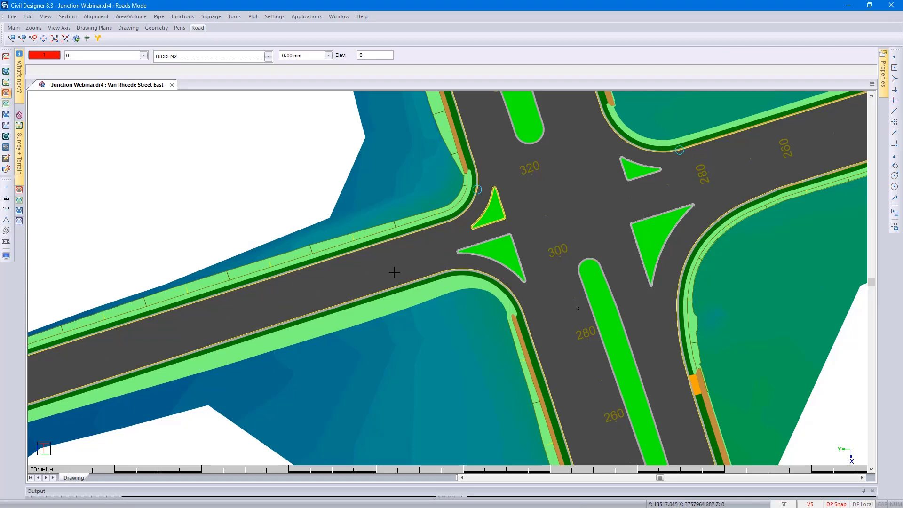
Set the plan layout pen of the $$ISLAND_2_e string to 15 for Van Rheede Street West
mouse_move(382, 267)
middle_mouse_down()
mouse_move(498, 233)
mouse_move(627, 234)
middle_mouse_up()
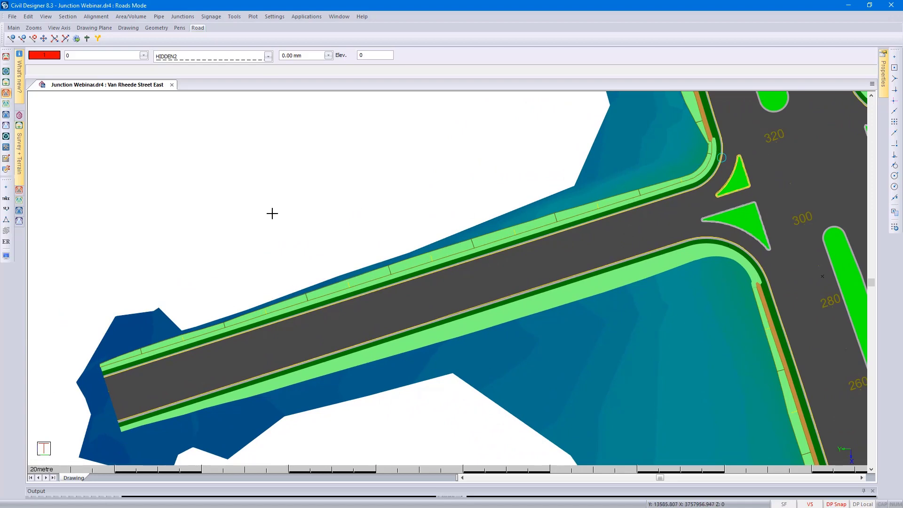
left_click(6, 257)
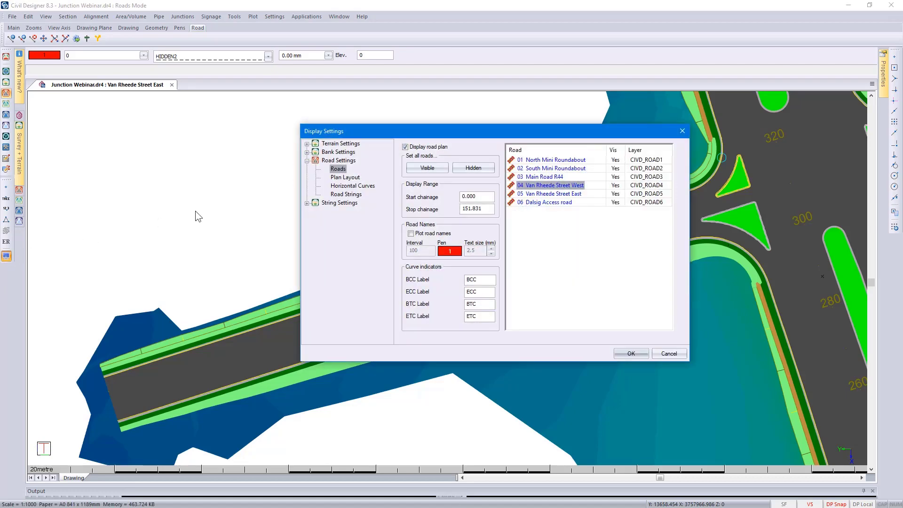
left_click(345, 178)
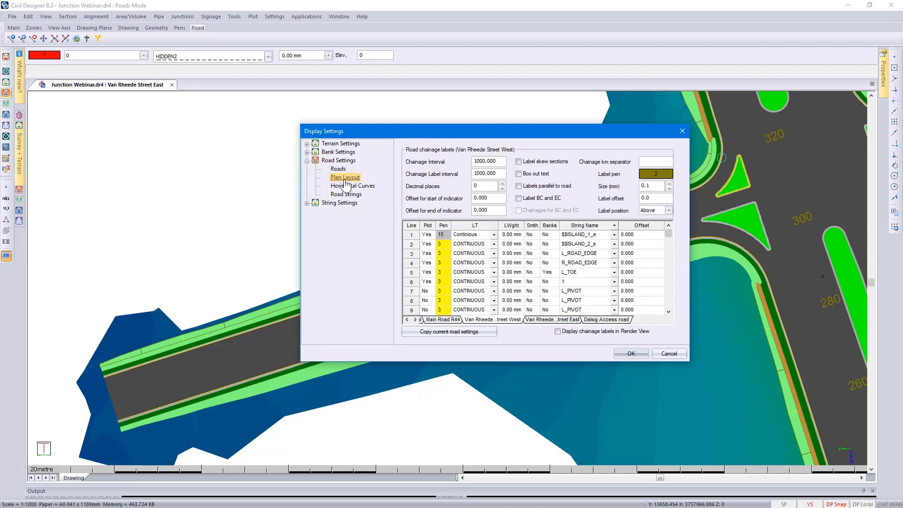
left_click(443, 245)
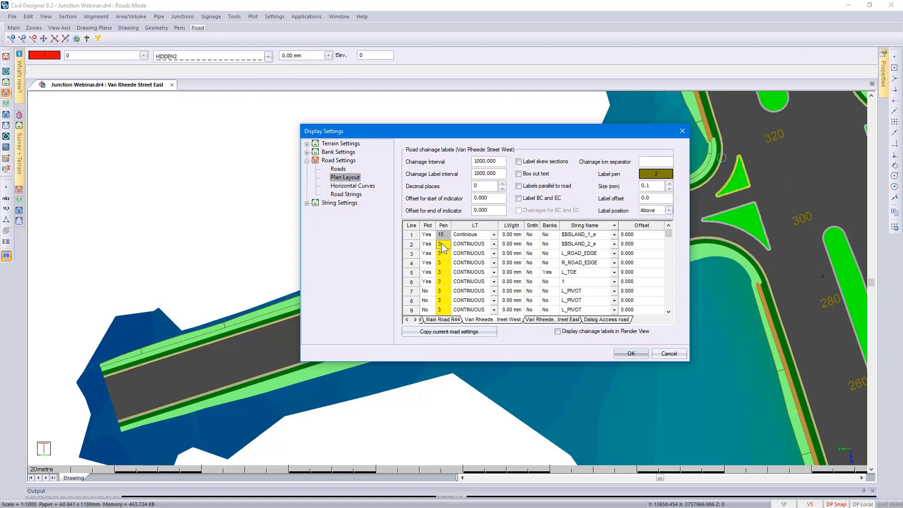
left_click(442, 245)
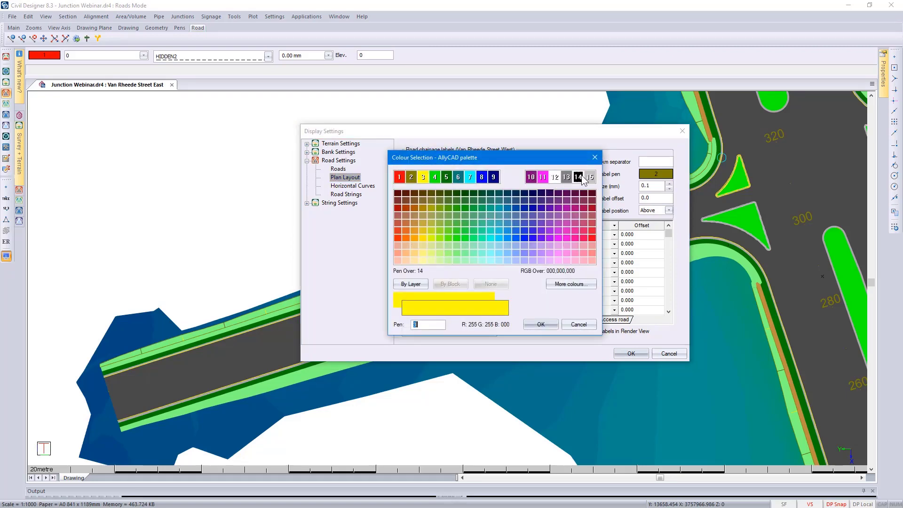
left_click(589, 177)
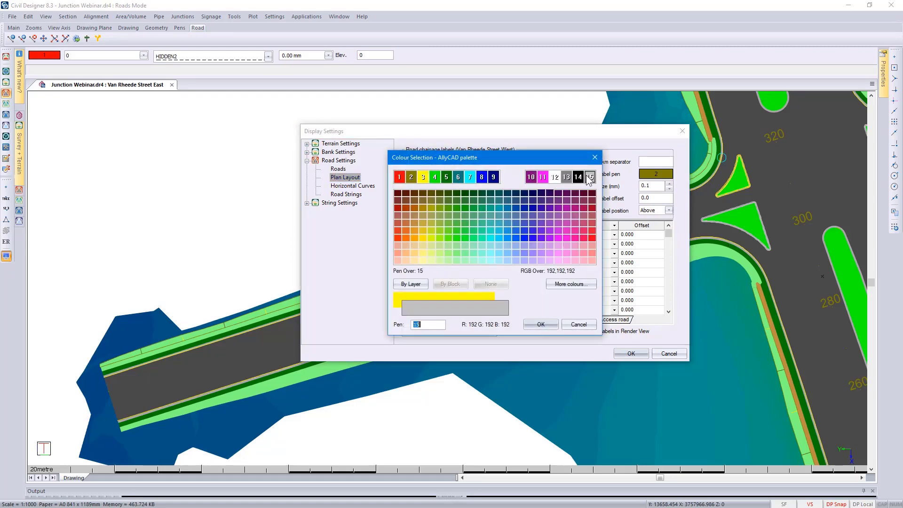
left_click(541, 325)
Review the drainage display settings for road edge high and low points, including the available high point symbols and the circle radius
left_click(339, 195)
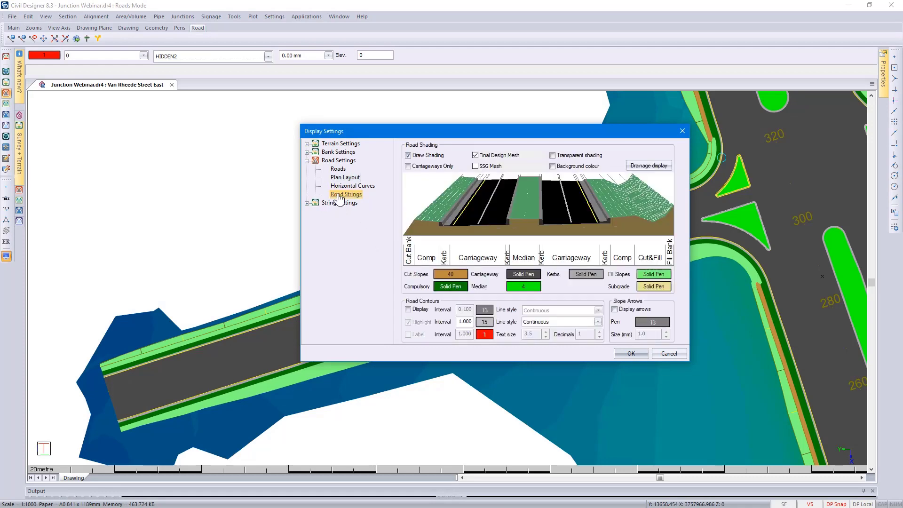
left_click(633, 167)
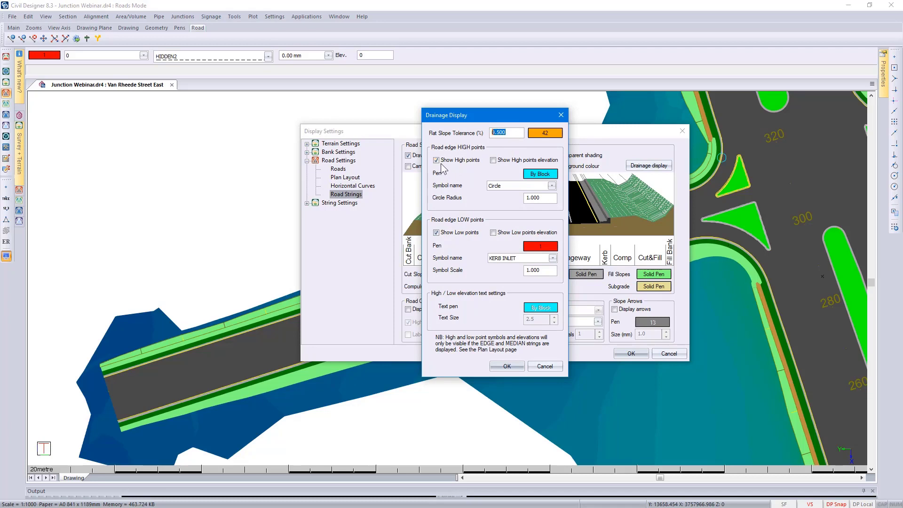
left_click(552, 186)
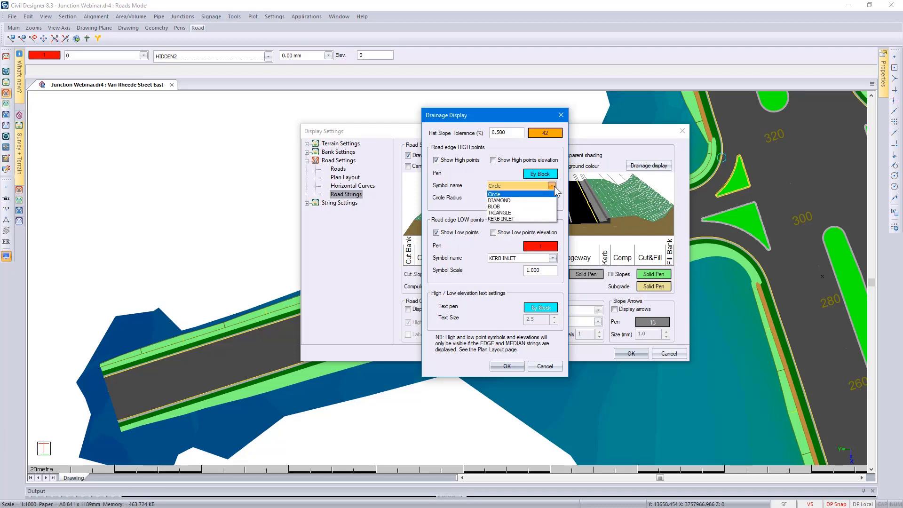
left_click(553, 186)
left_click(552, 197)
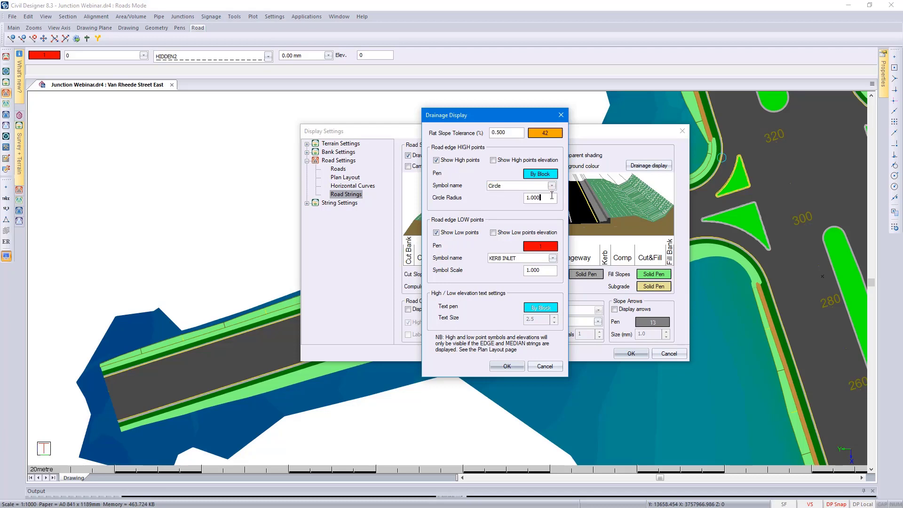
double_click(551, 197)
left_click(516, 366)
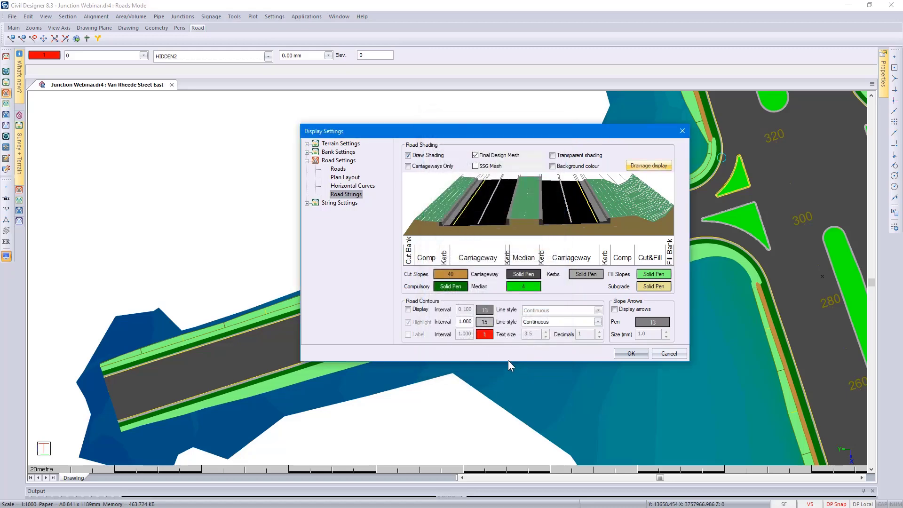
Enable the display of road contours at a 0.100 interval and of slope arrows at size 1.0 mm
left_click(418, 312)
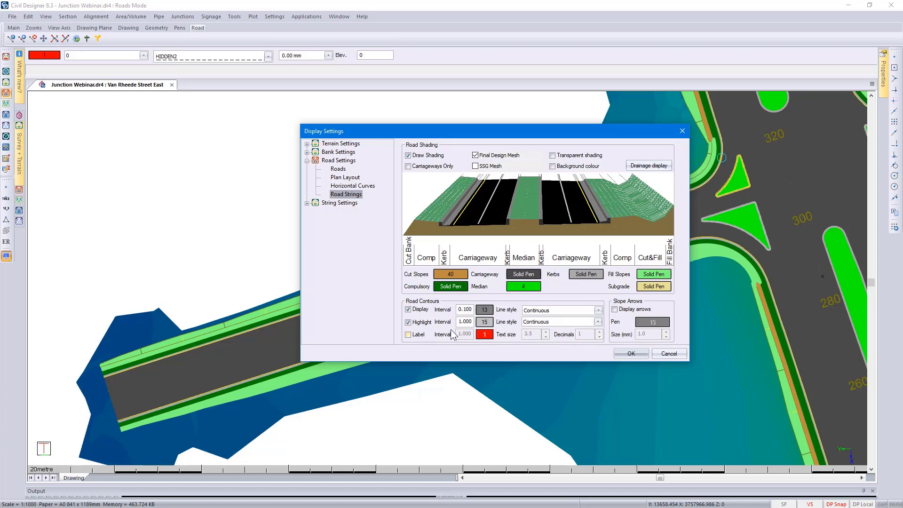
left_click(614, 310)
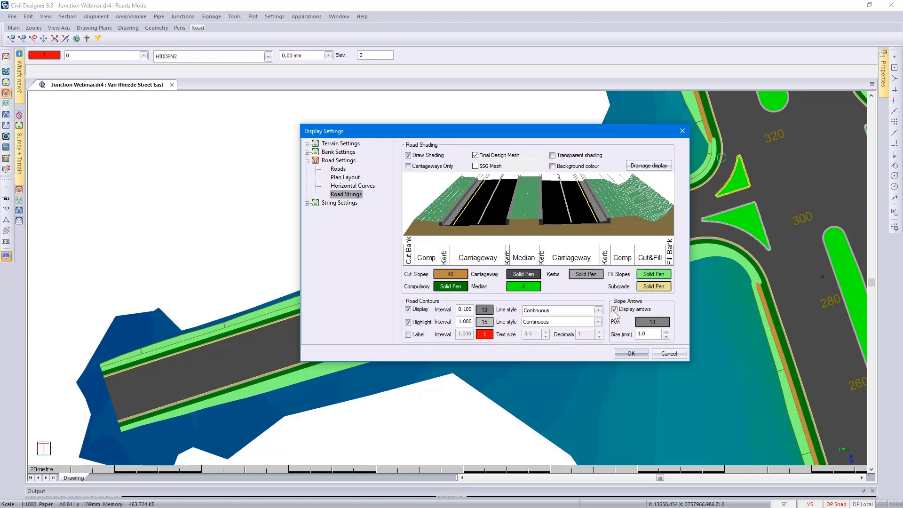
left_click(631, 353)
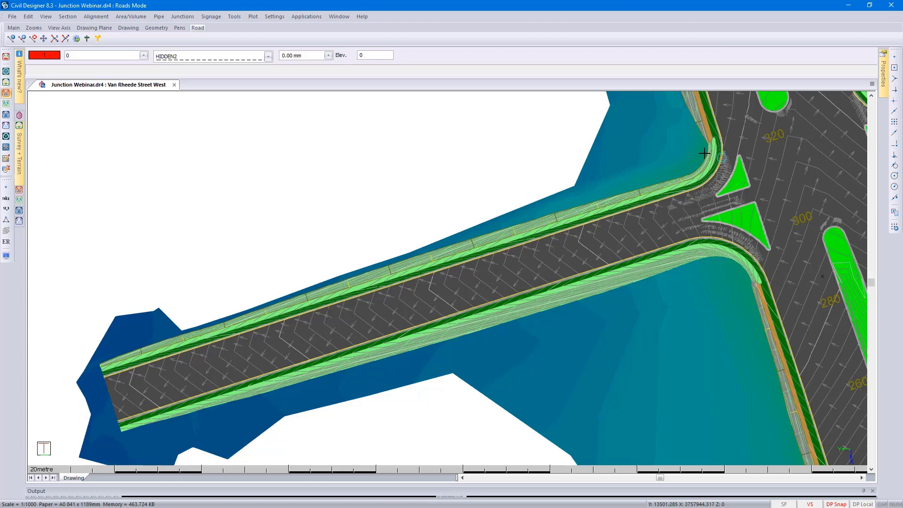
Open the northern bellmouth between Van Rheede Street West and Main Road R44 in the BellMouth Editor and review its longsection display settings
left_click(177, 16)
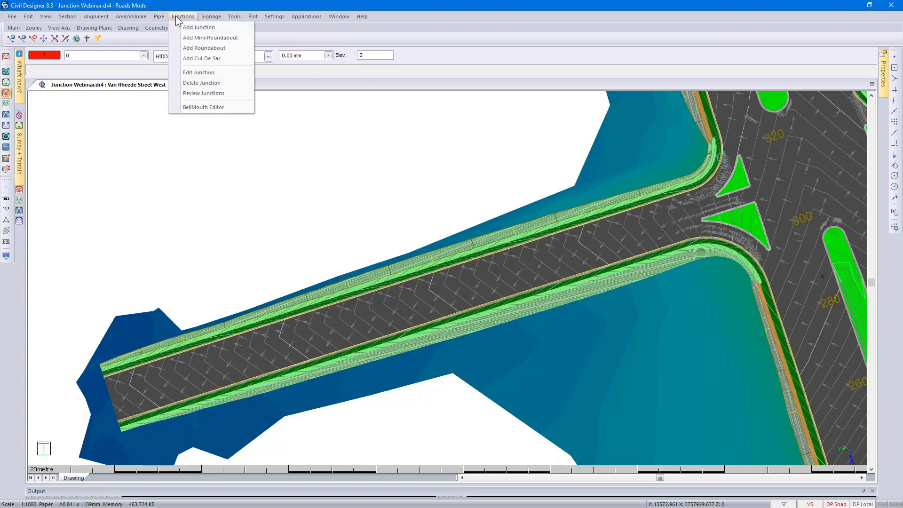
left_click(234, 108)
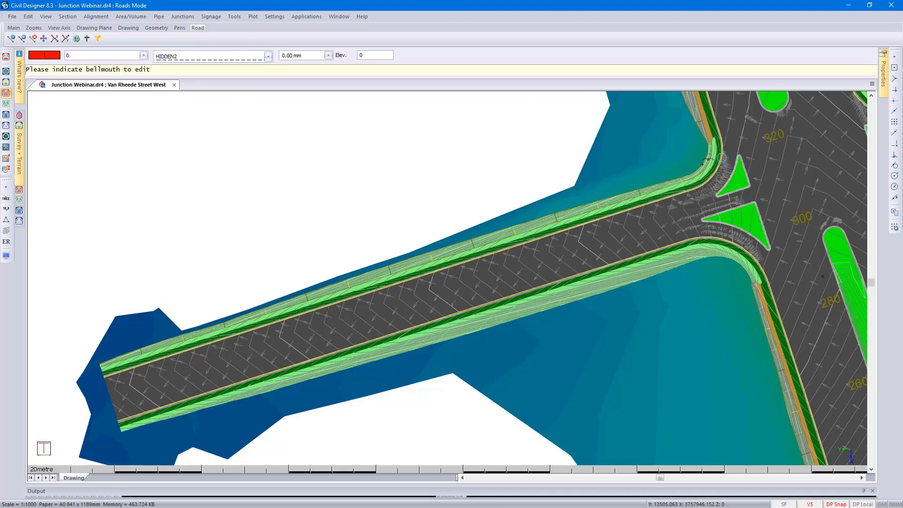
left_click(721, 164)
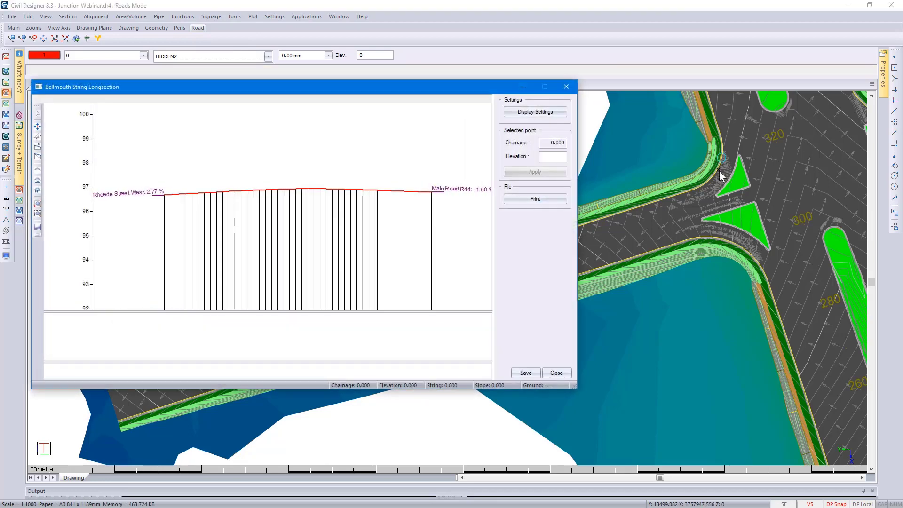
left_click(515, 112)
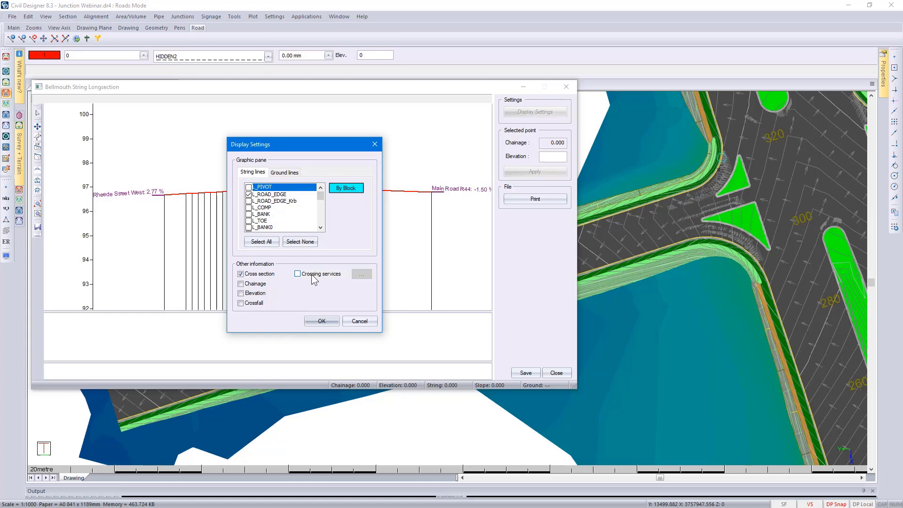
left_click(327, 322)
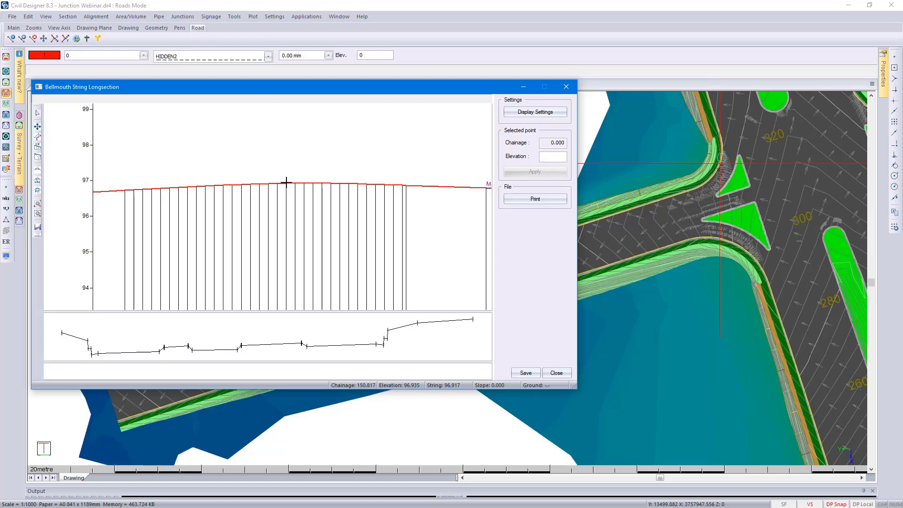
Inspect the elevation of the bellmouth string point at chainage 152.284 and close the longsection without saving
left_click(313, 181)
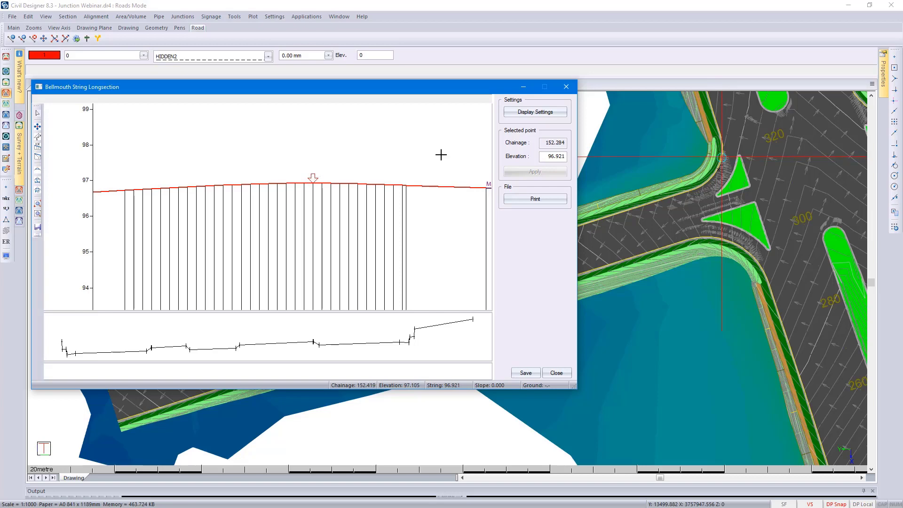
left_click_drag(548, 156, 566, 156)
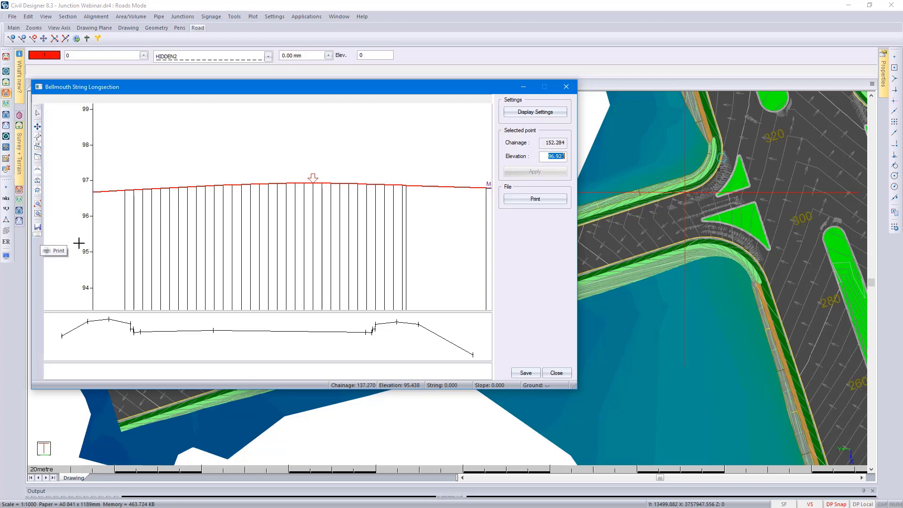
left_click(557, 372)
right_click(557, 371)
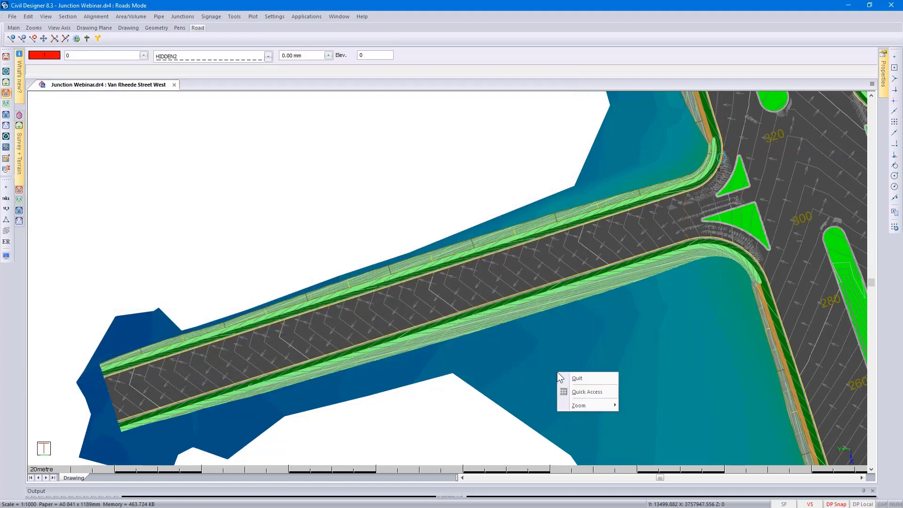
left_click(561, 375)
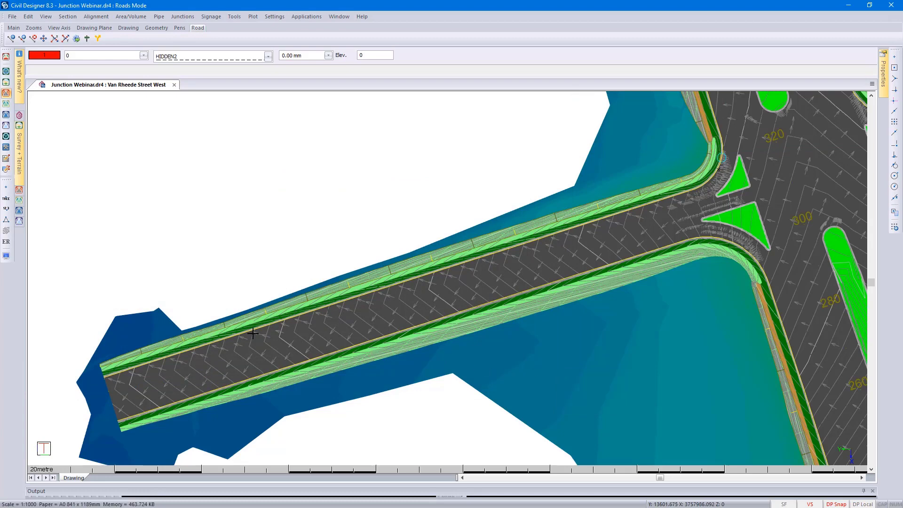
Turn off the display of road contours and slope arrows in the road string settings
left_click(6, 256)
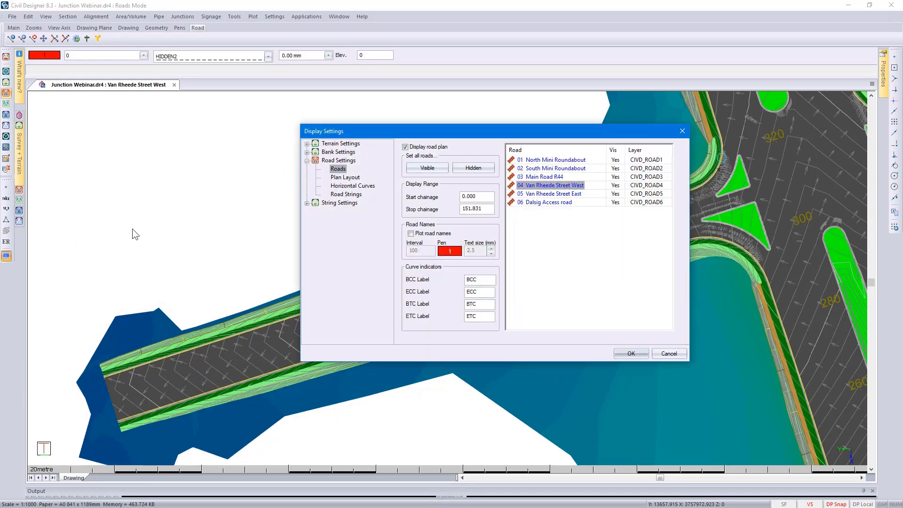
left_click(348, 196)
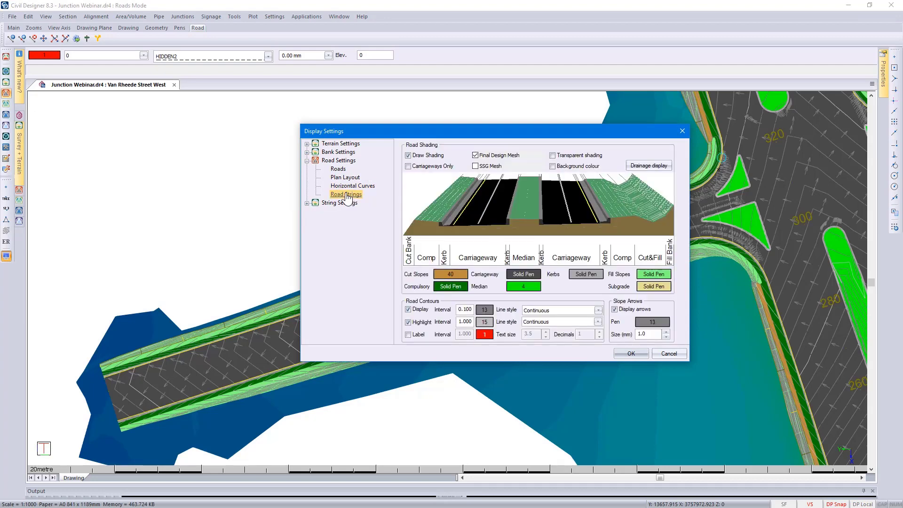
left_click(413, 309)
left_click(615, 309)
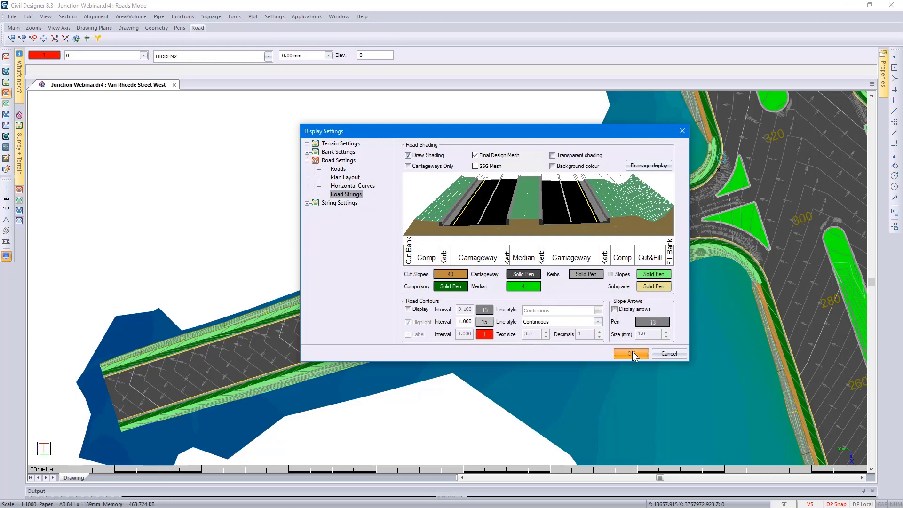
left_click(632, 353)
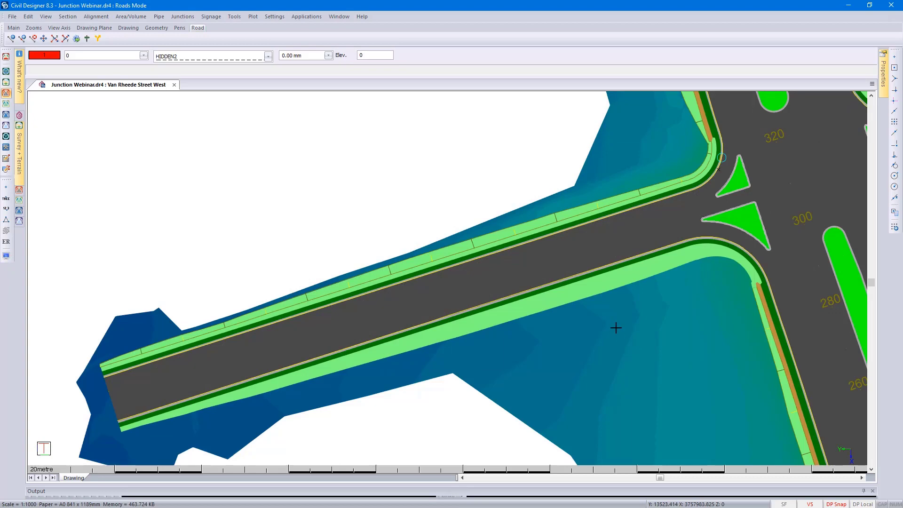
Start a cul-de-sac at the open end of Dalsig Access road, compare the available shapes and set its type to Offset Right
scroll(616, 328, "down", 3)
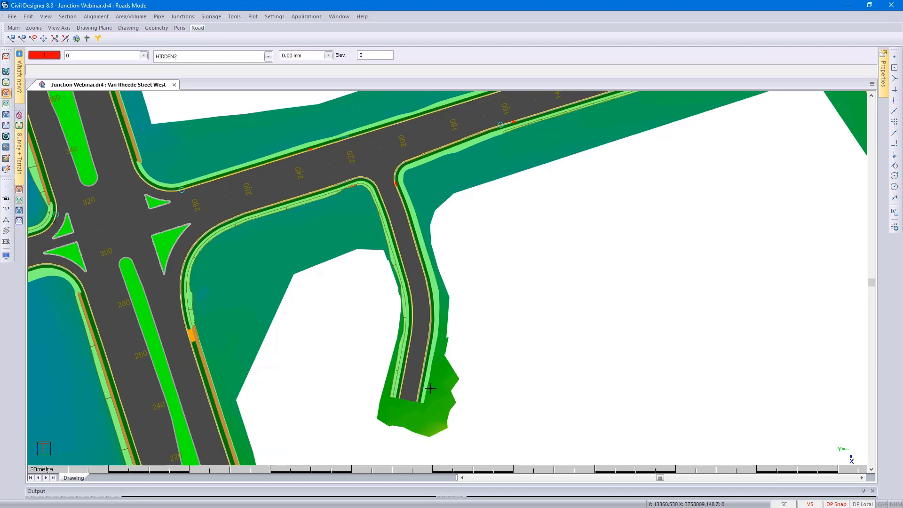
left_click(187, 18)
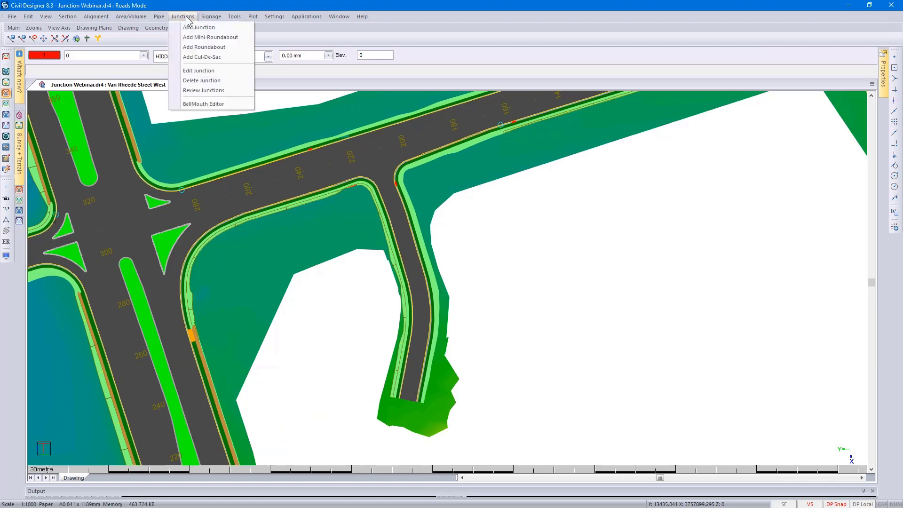
left_click(218, 59)
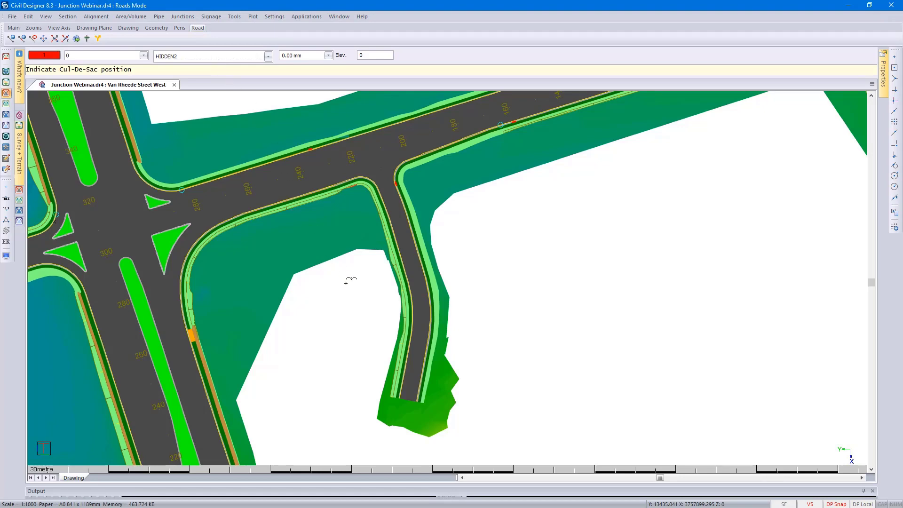
left_click(421, 392)
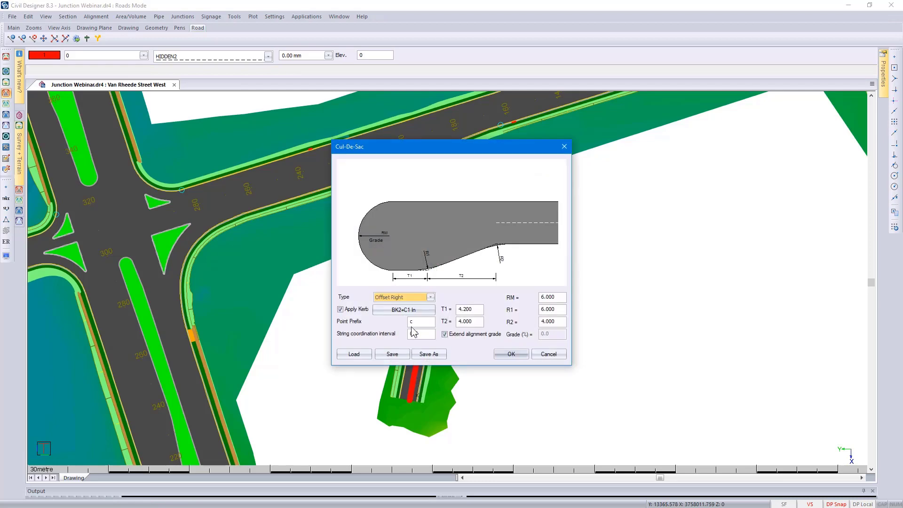
scroll(411, 297, "down", 1)
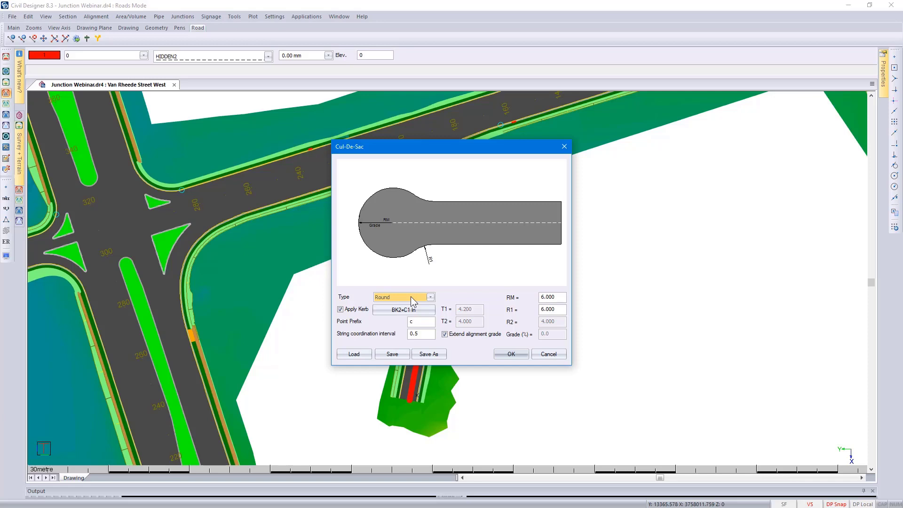
scroll(411, 297, "up", 1)
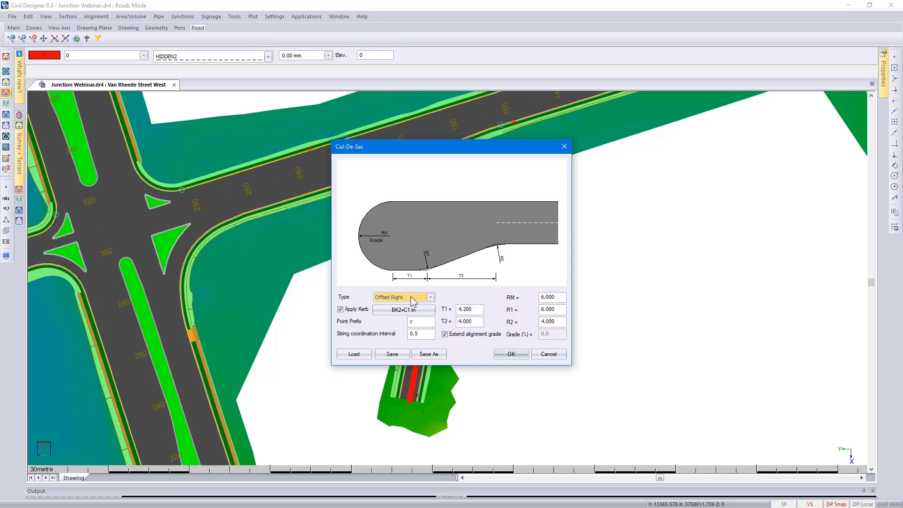
scroll(410, 296, "up", 1)
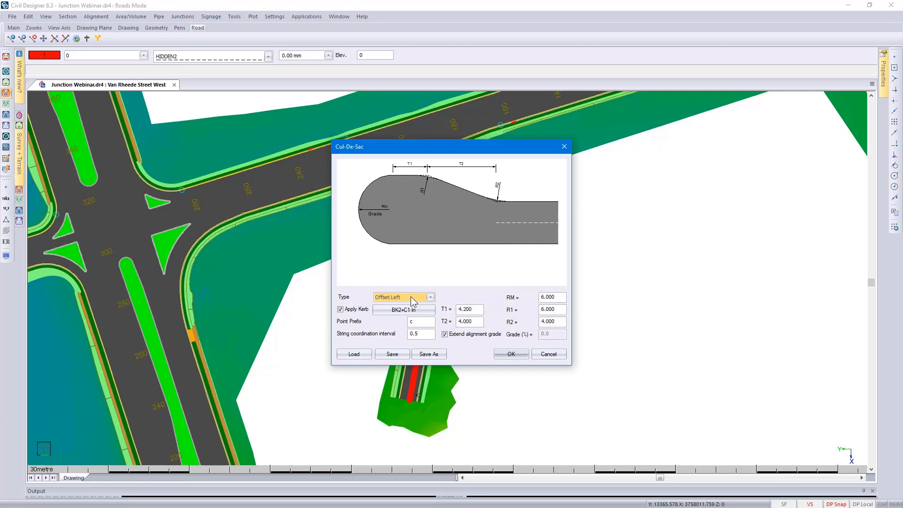
scroll(411, 296, "up", 1)
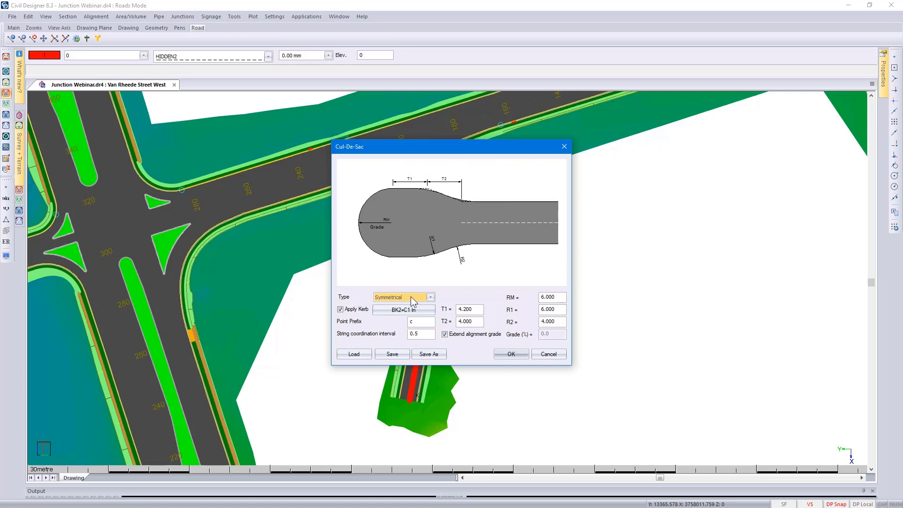
scroll(411, 296, "up", 2)
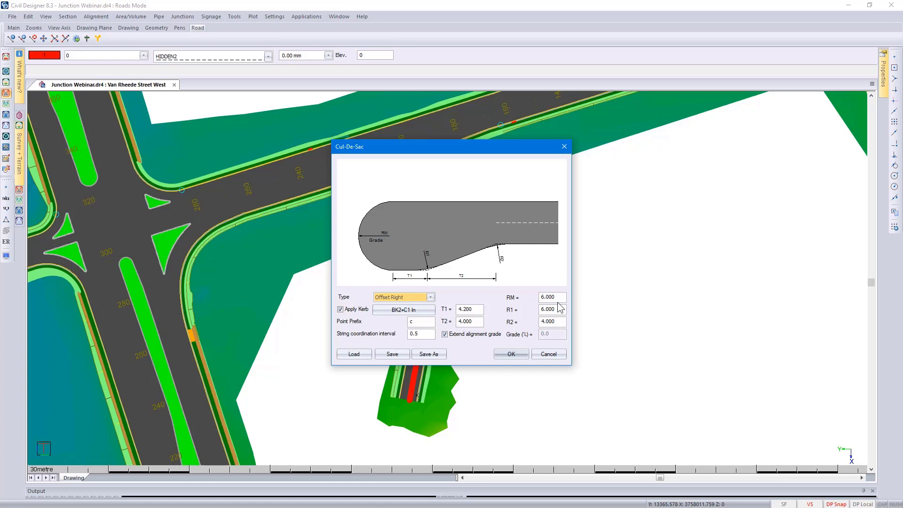
Create the cul-de-sac with kerb BK2+C1 In, a 0.5 string coordination interval, extended alignment grade and screen output
left_click(425, 310)
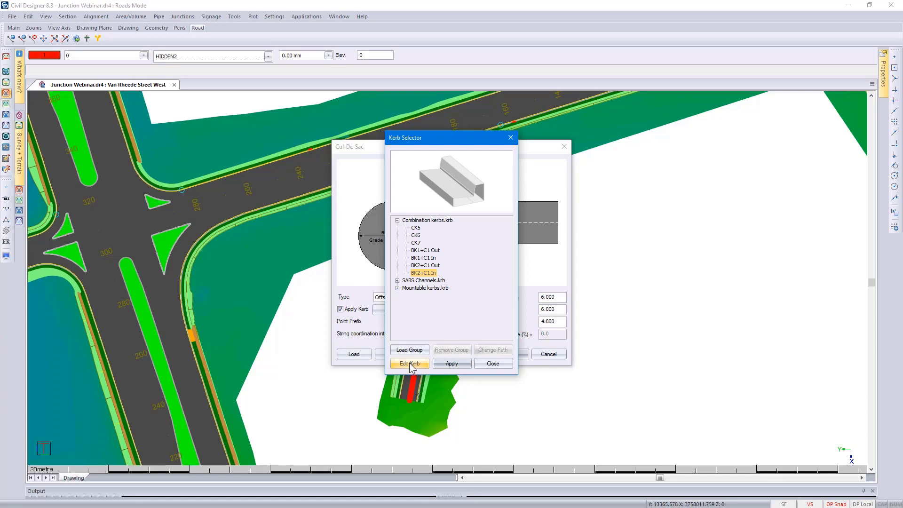
left_click(489, 364)
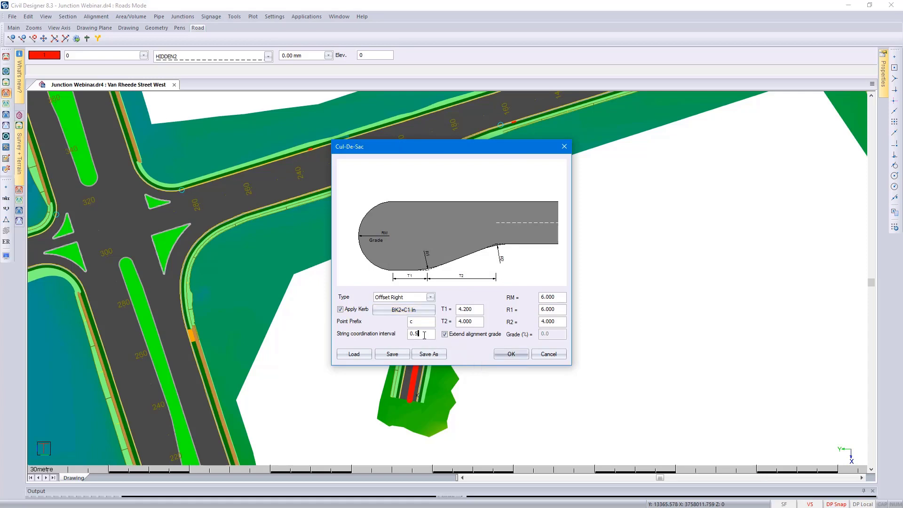
left_click_drag(422, 334, 400, 334)
left_click(470, 335)
left_click(461, 339)
left_click(511, 354)
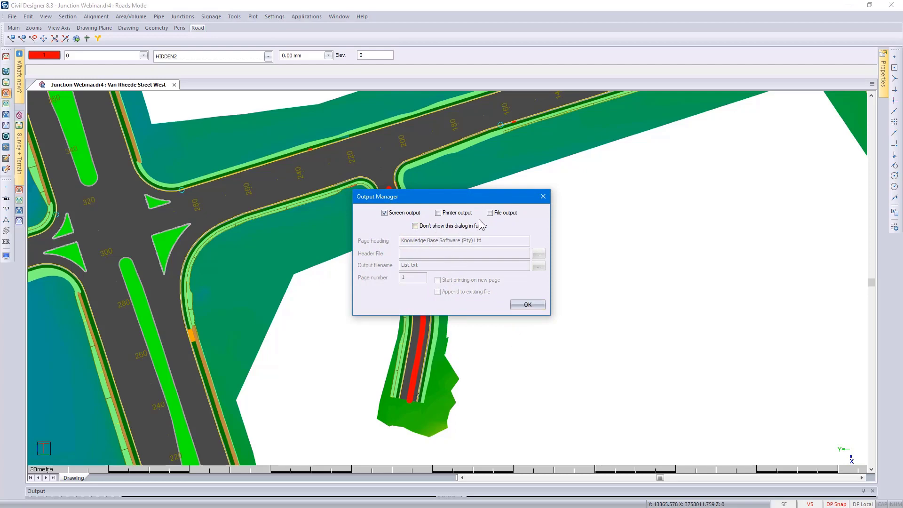
left_click(525, 305)
left_click(522, 305)
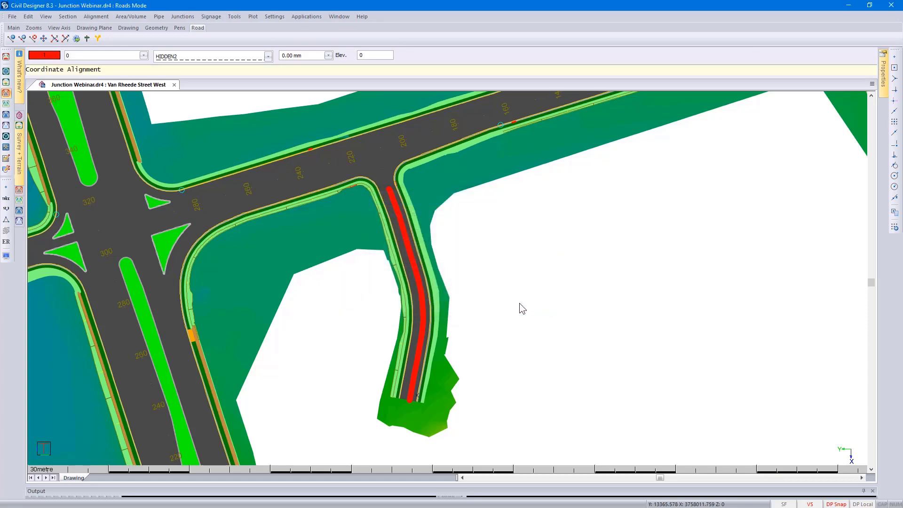
left_click(521, 305)
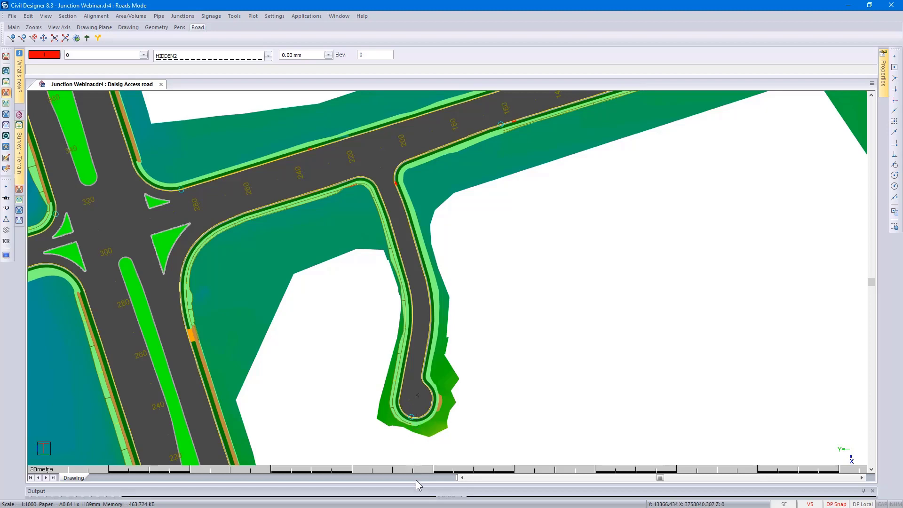
Enlarge the output area to review the coordinate listing generated for the cul-de-sac, and shrink it again
mouse_move(419, 470)
left_mouse_down()
mouse_move(423, 160)
mouse_move(426, 175)
left_mouse_up()
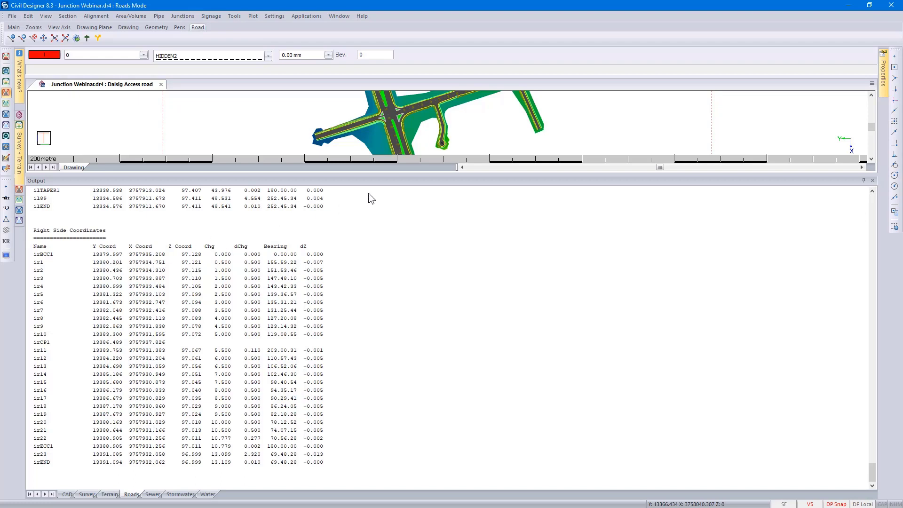
mouse_move(401, 174)
left_mouse_down()
mouse_move(420, 320)
mouse_move(423, 489)
left_mouse_up()
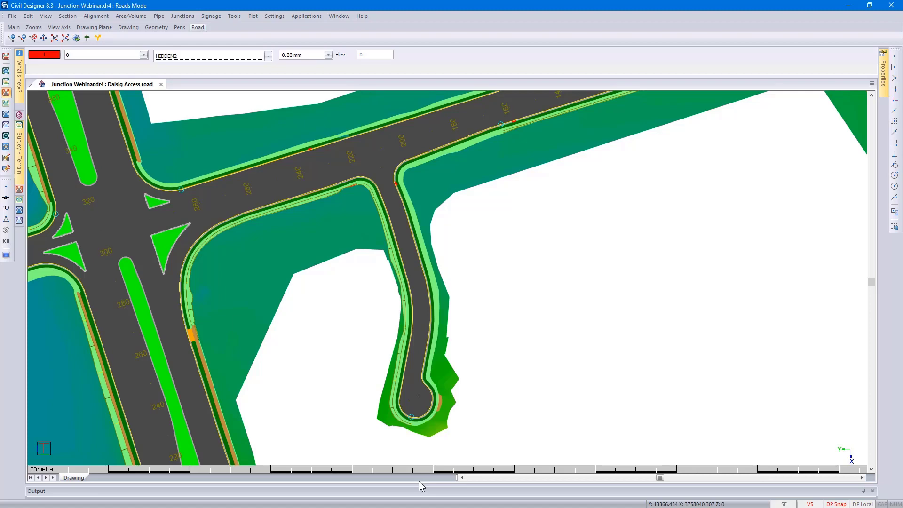
Start a 4-way mini-roundabout on Van Rheede Street as main road, intersected by the North and South Mini Roundabout roads
key("Page_Down")
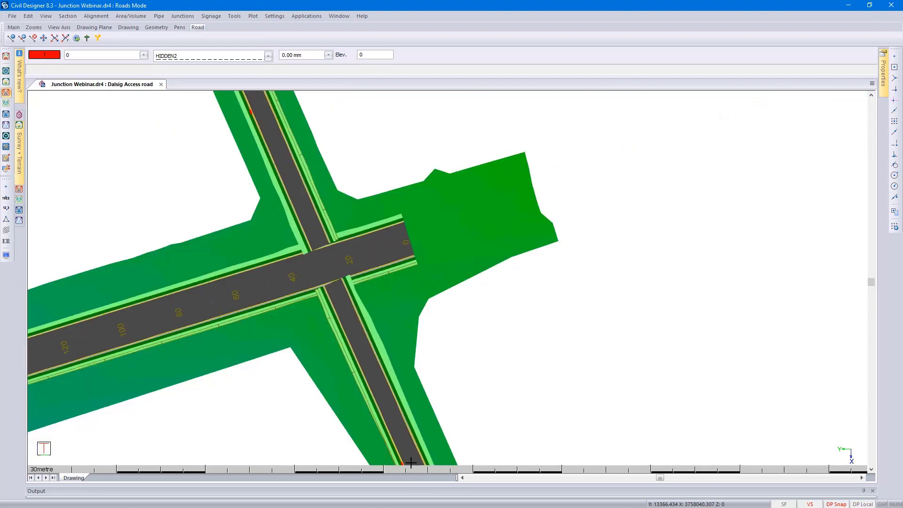
left_click(184, 14)
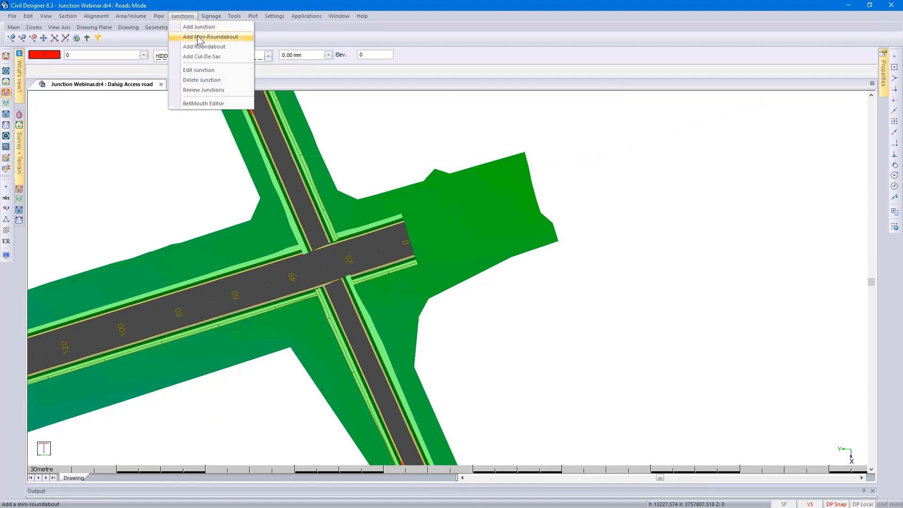
left_click(197, 38)
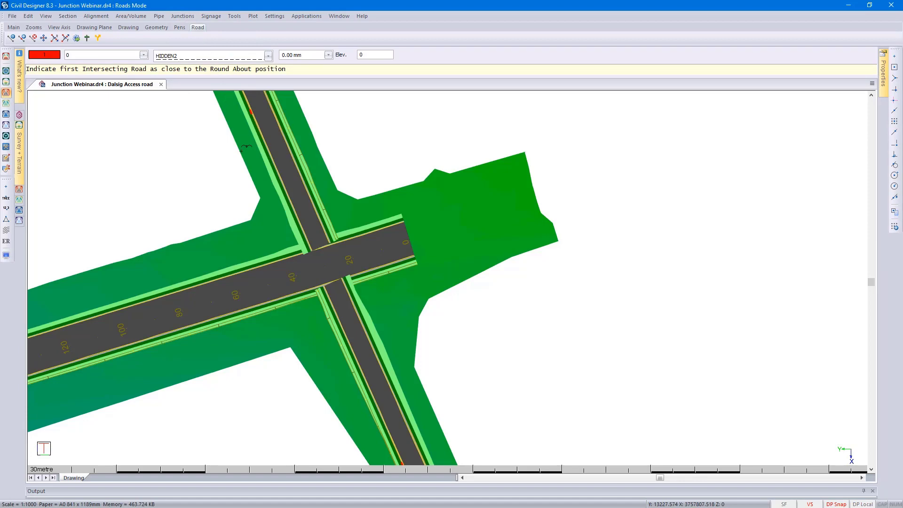
left_click(350, 321)
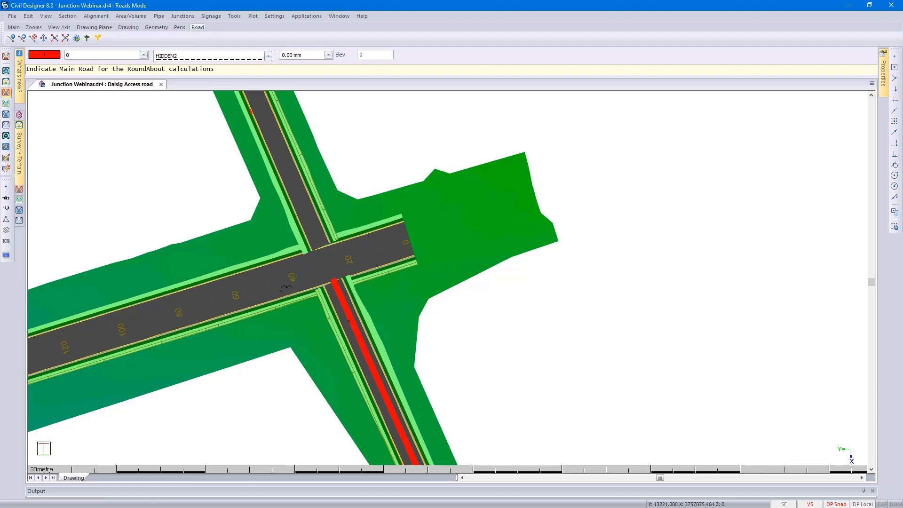
left_click(276, 283)
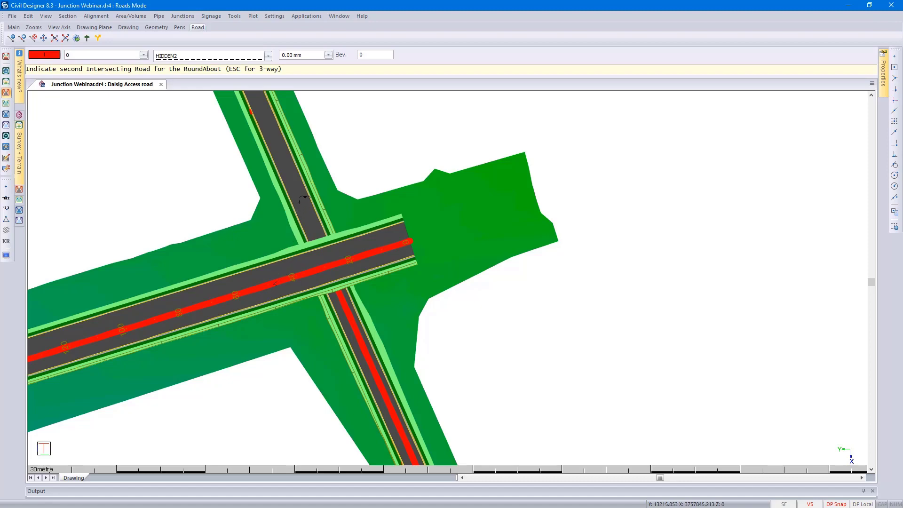
left_click(300, 187)
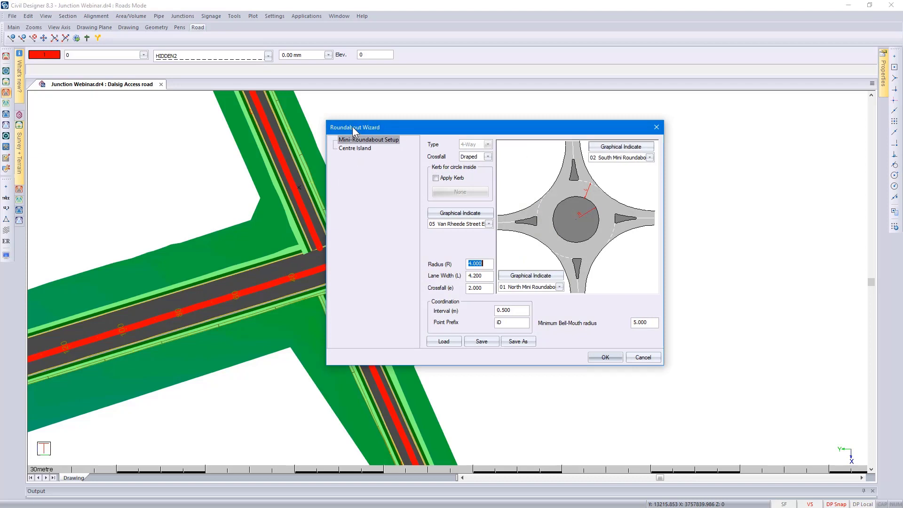
left_click_drag(353, 127, 439, 127)
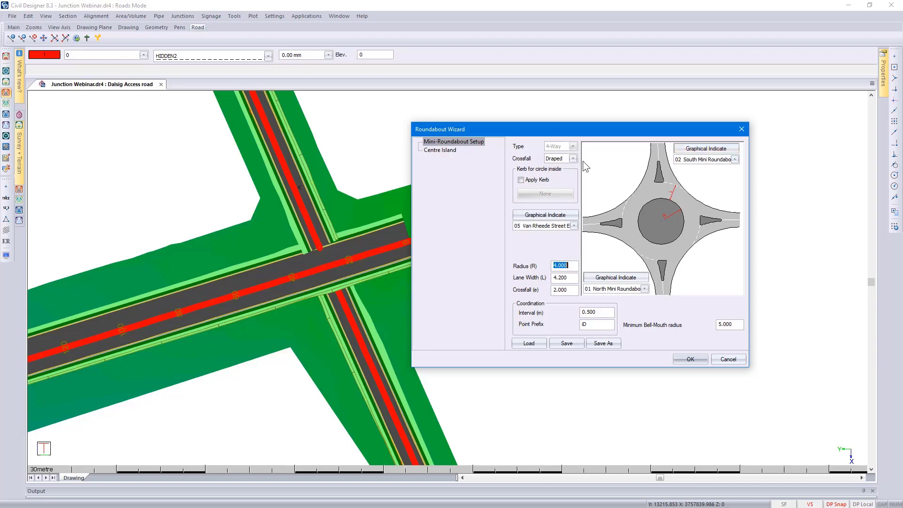
Compare the Crossfall and Crown options for the mini-roundabout's crossfall and set it back to Draped
left_click(558, 159)
scroll(558, 160, "up", 1)
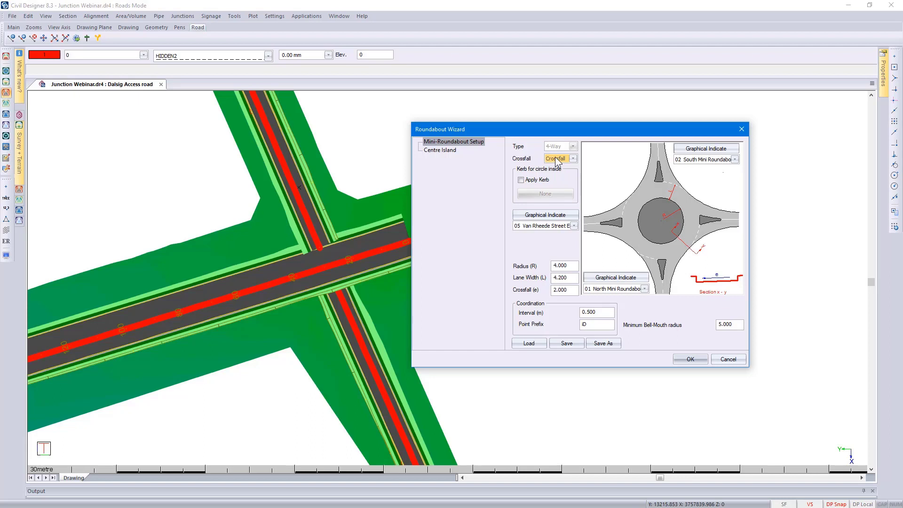
scroll(558, 162, "down", 1)
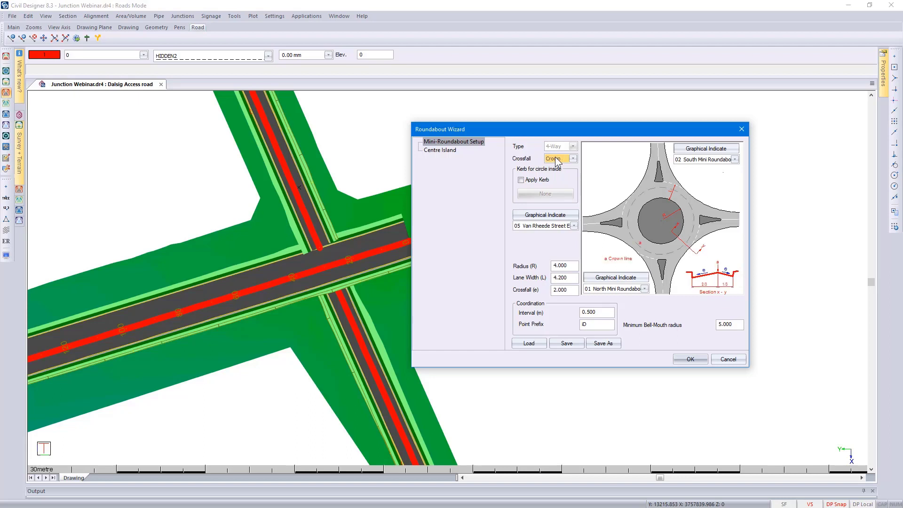
left_click(558, 160)
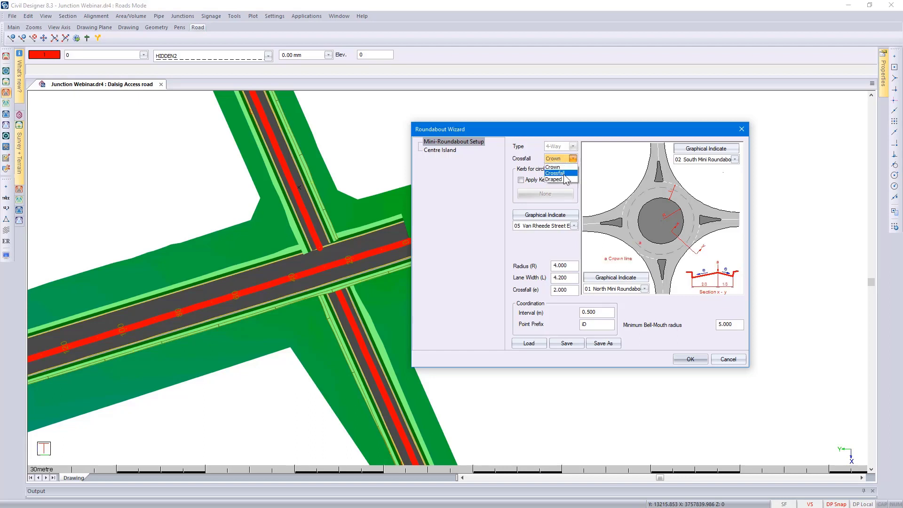
left_click(560, 179)
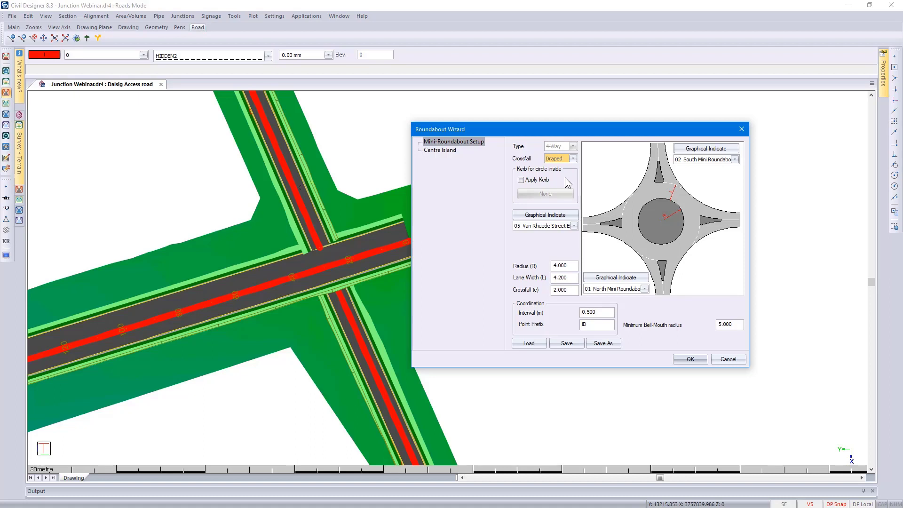
Apply the combination kerb BK2+C1 Out to the inside circle of the mini-roundabout
left_click(541, 183)
left_click(542, 194)
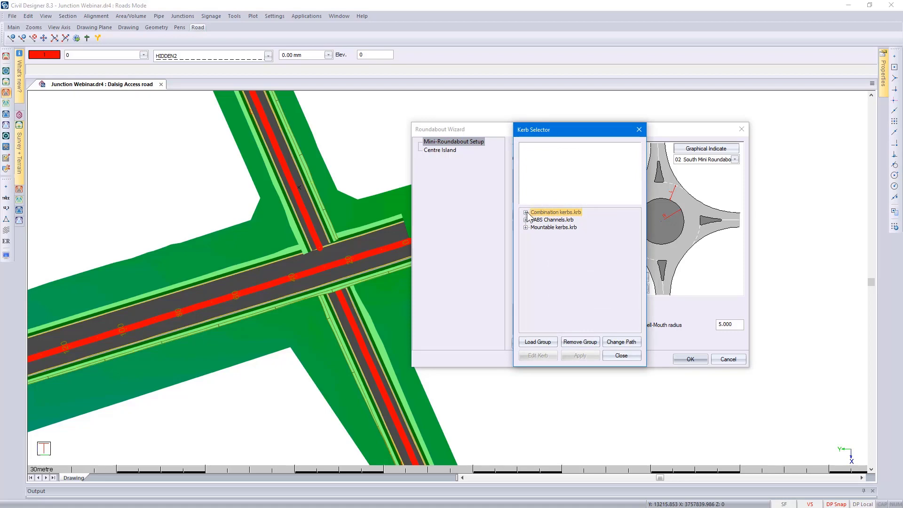
left_click(527, 213)
left_click(546, 257)
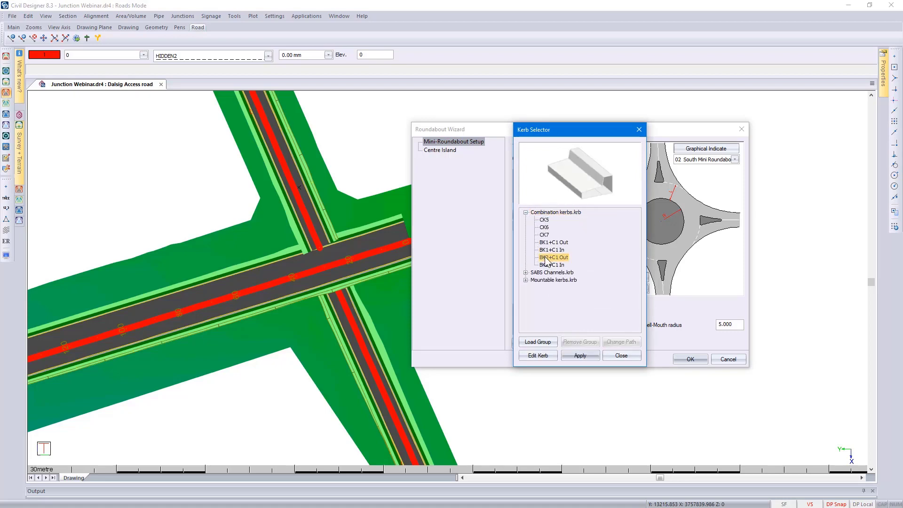
left_click(581, 356)
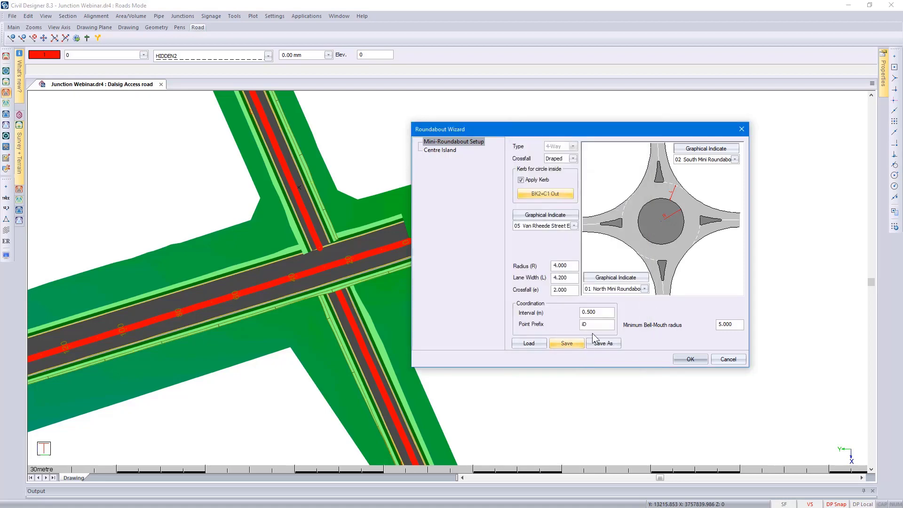
Review the mini-roundabout's radius, lane width, crossfall, minimum bellmouth radius and coordination interval settings
left_click(568, 266)
left_click_drag(568, 266, 548, 277)
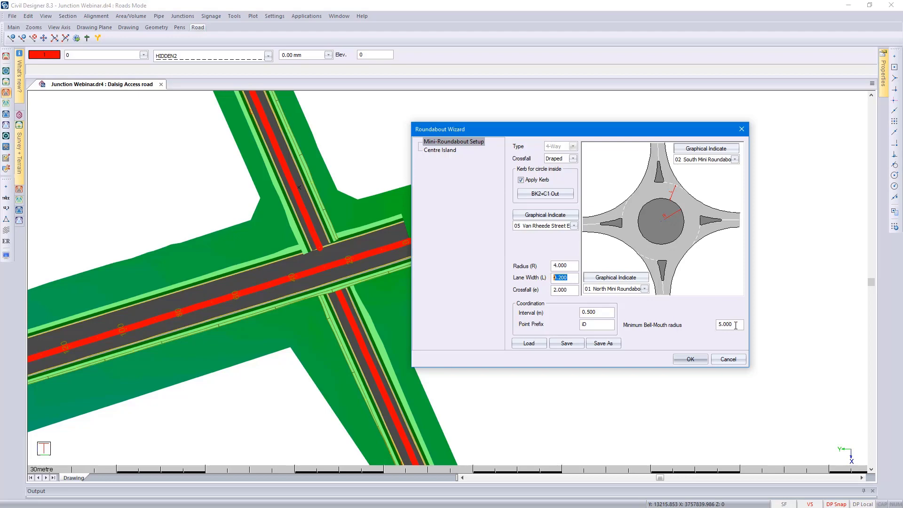
left_click_drag(735, 325, 711, 325)
left_click(570, 291)
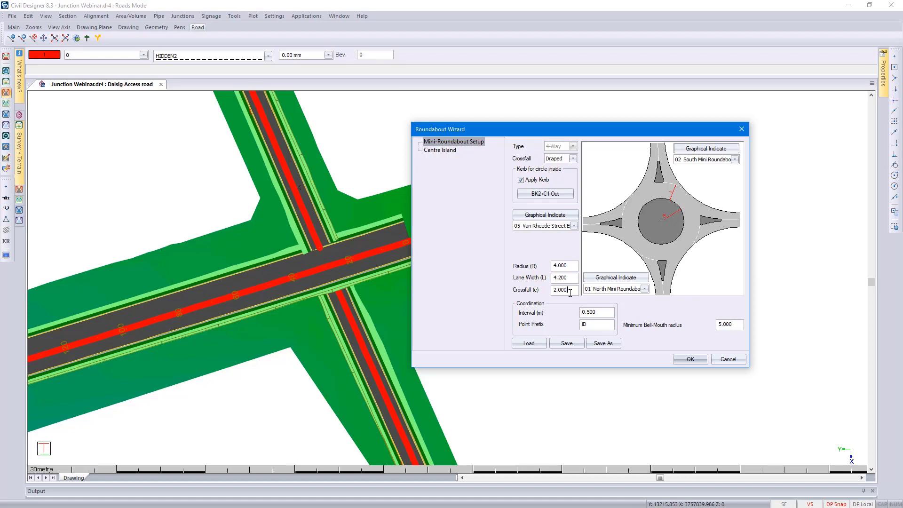
double_click(600, 311)
left_click(601, 311)
Preview the Centre island option, set the island type back to None and create the mini-roundabout
left_click(446, 151)
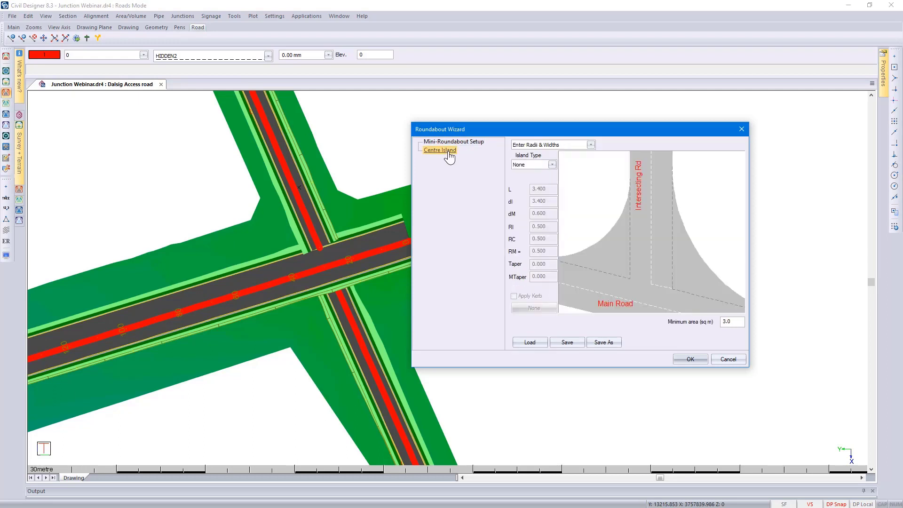
left_click(552, 165)
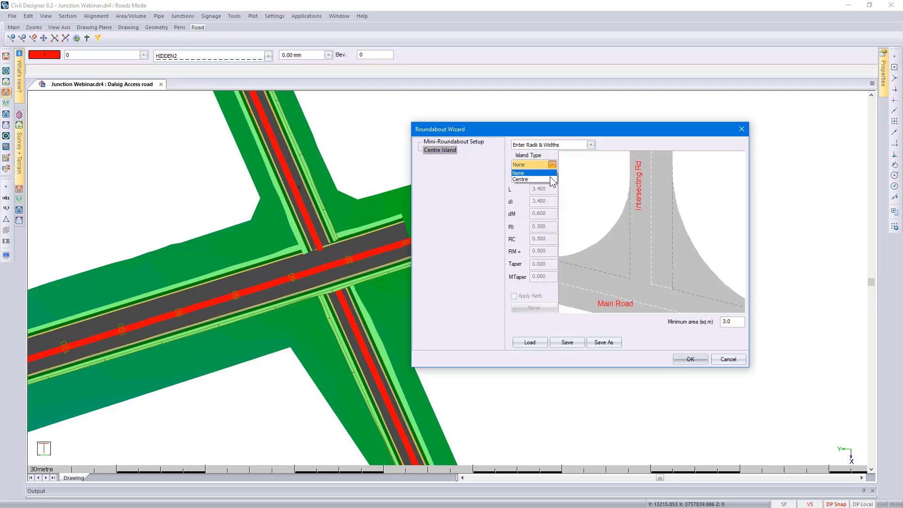
left_click(549, 177)
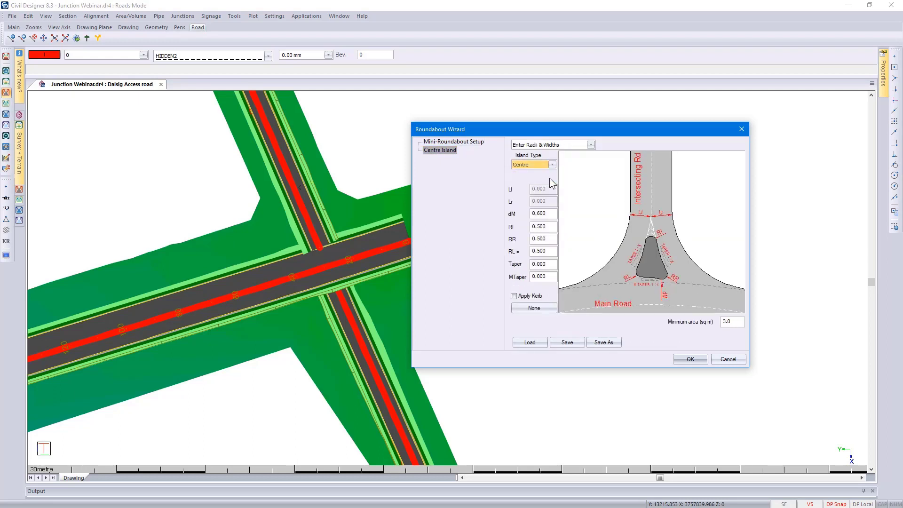
left_click(591, 146)
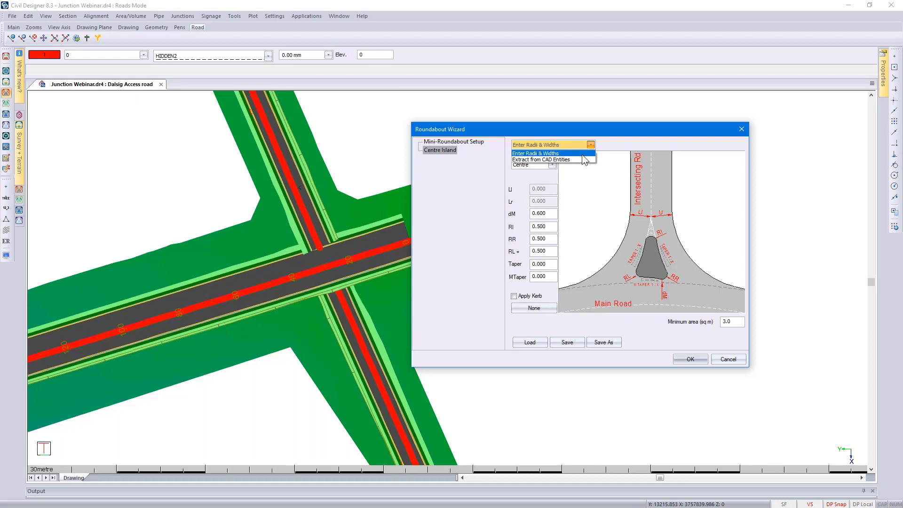
left_click(583, 154)
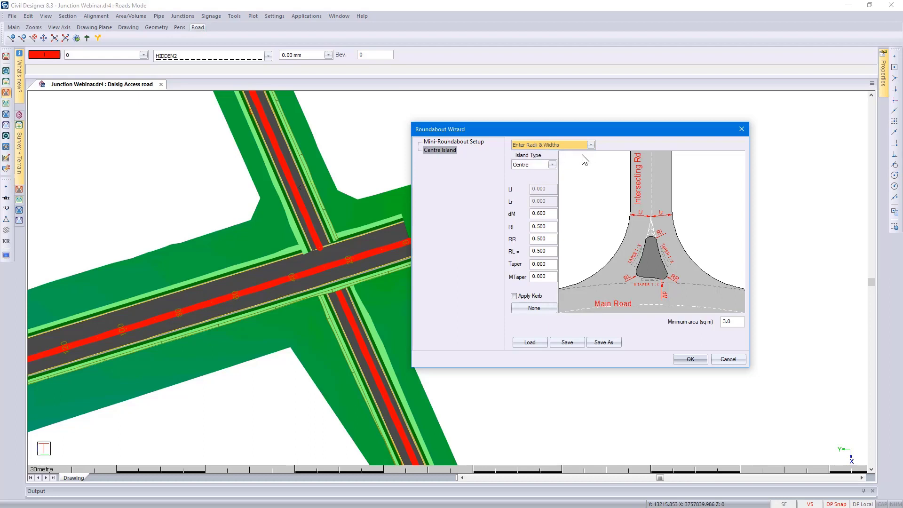
left_click(552, 165)
left_click(546, 176)
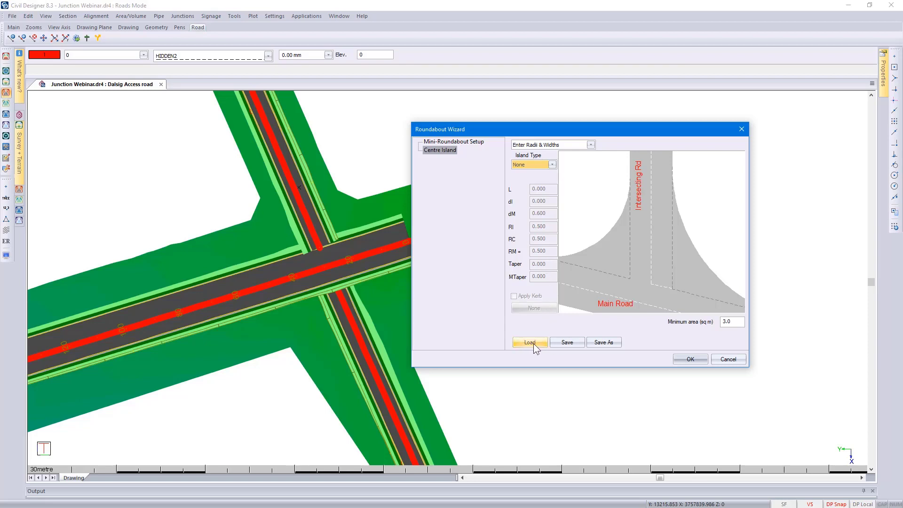
left_click(683, 362)
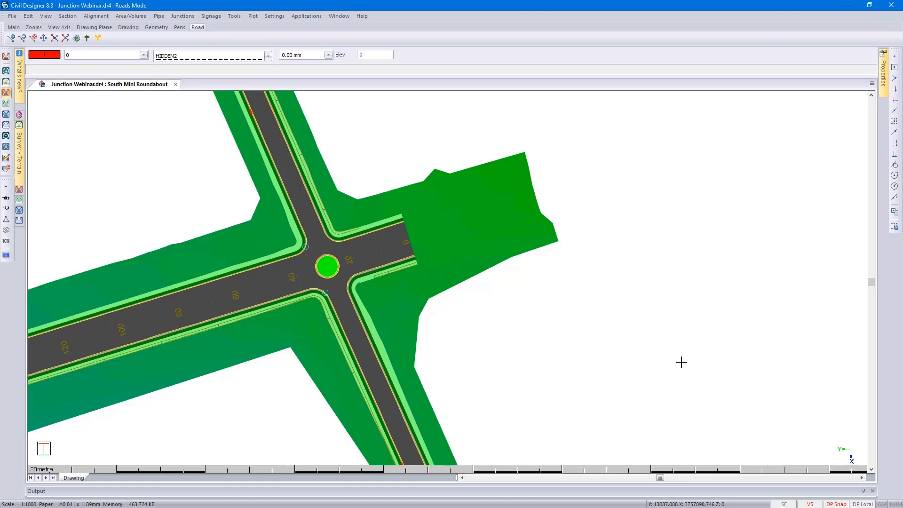
Turn on the Demo Road Markings layer, keeping Eye Position, Export Bellmouth and Export Divider Island hidden
key("Home")
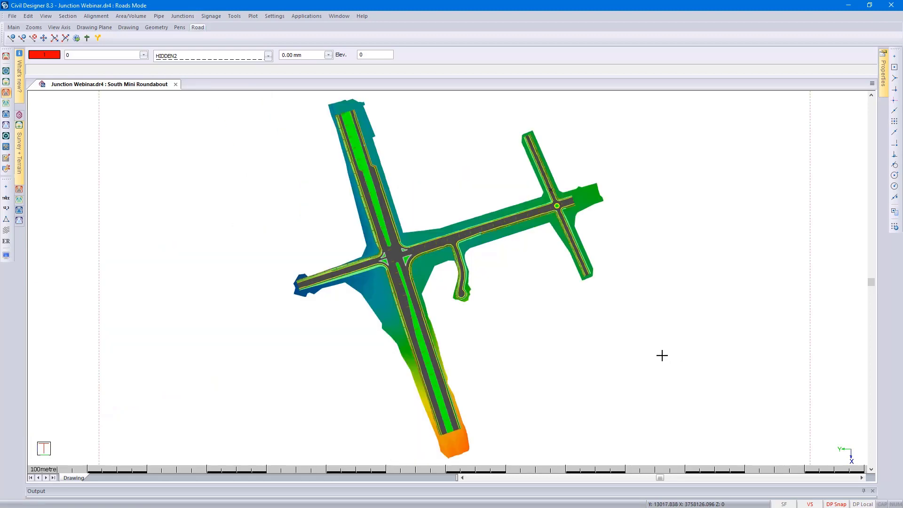
left_click(116, 55)
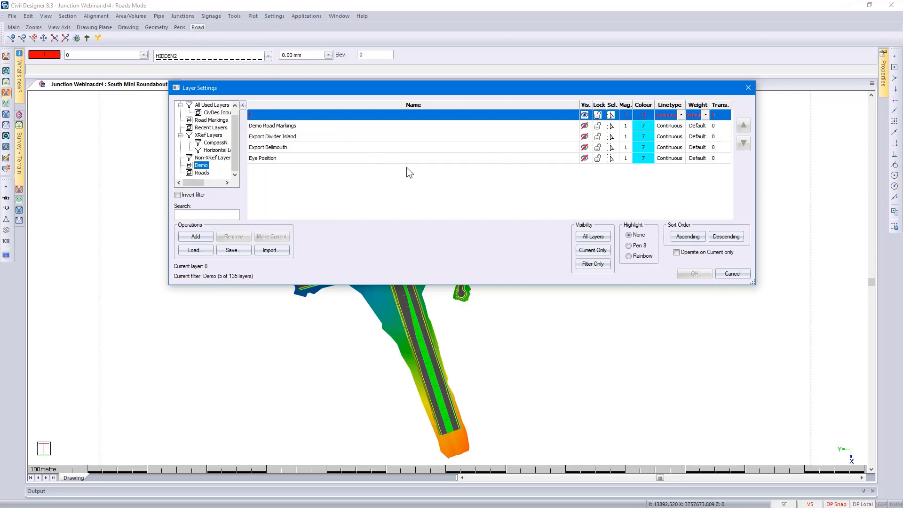
left_click(593, 236)
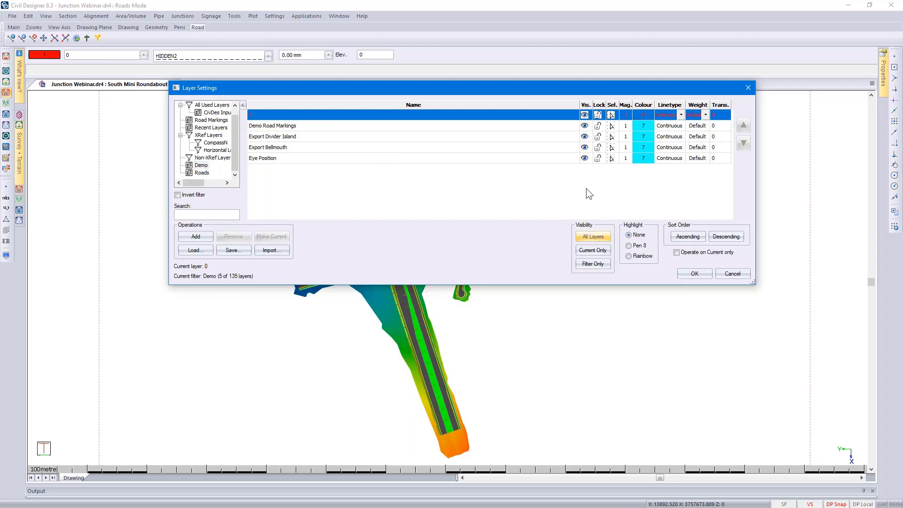
left_click(584, 159)
left_click(585, 148)
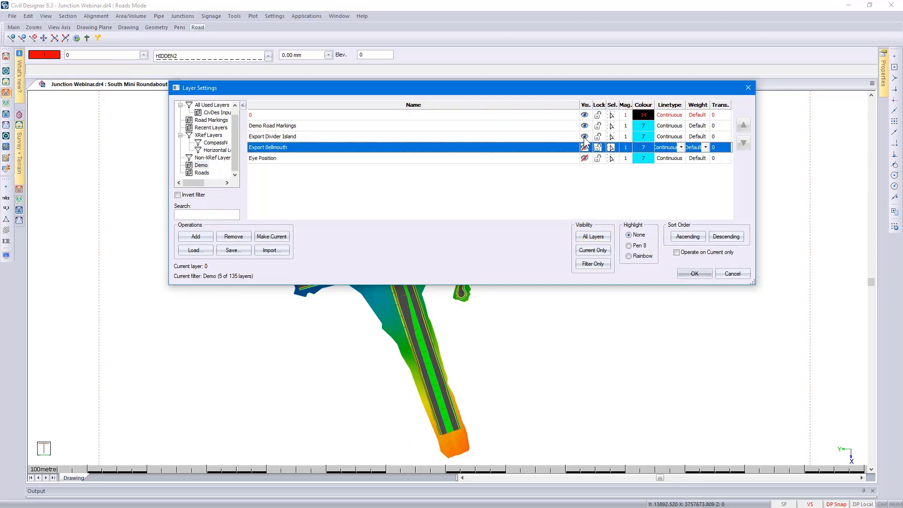
left_click(584, 136)
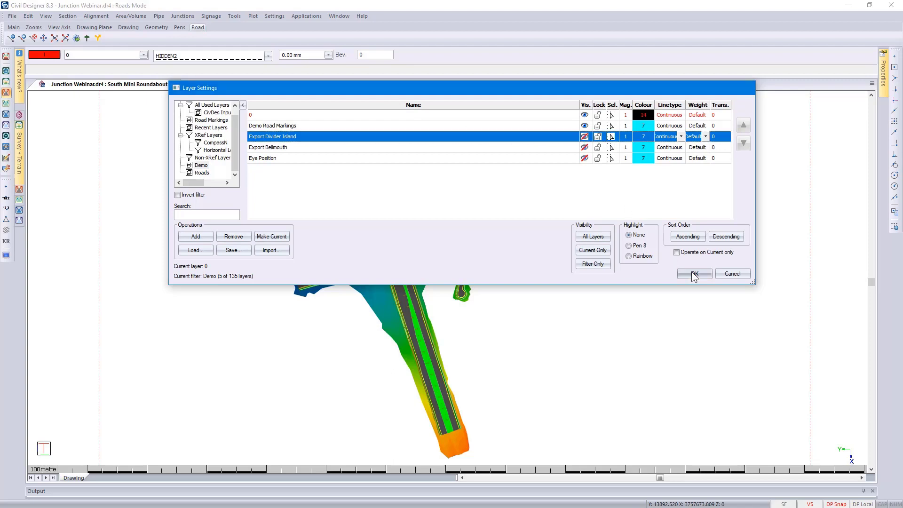
left_click(694, 274)
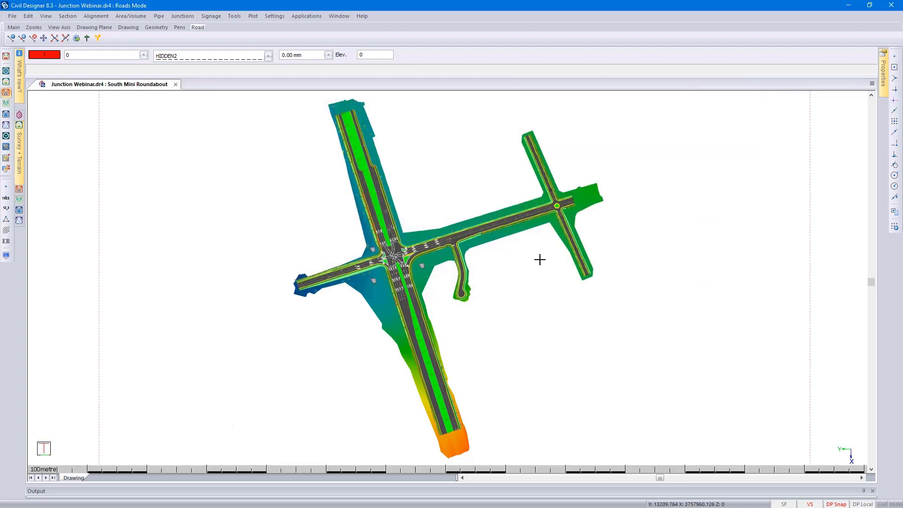
Render the main junction in 3D, show more of the surrounding roads and start the Circle Around animation
right_click(402, 258)
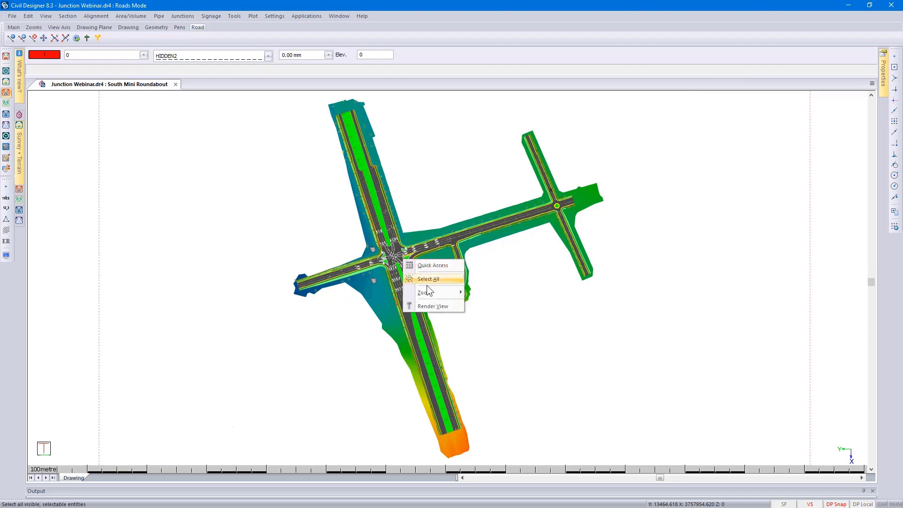
left_click(437, 305)
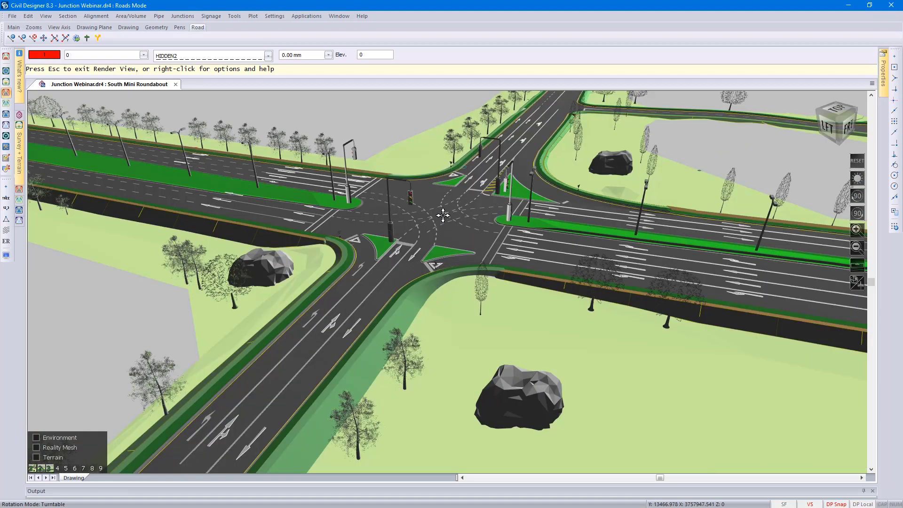
scroll(443, 215, "down", 2)
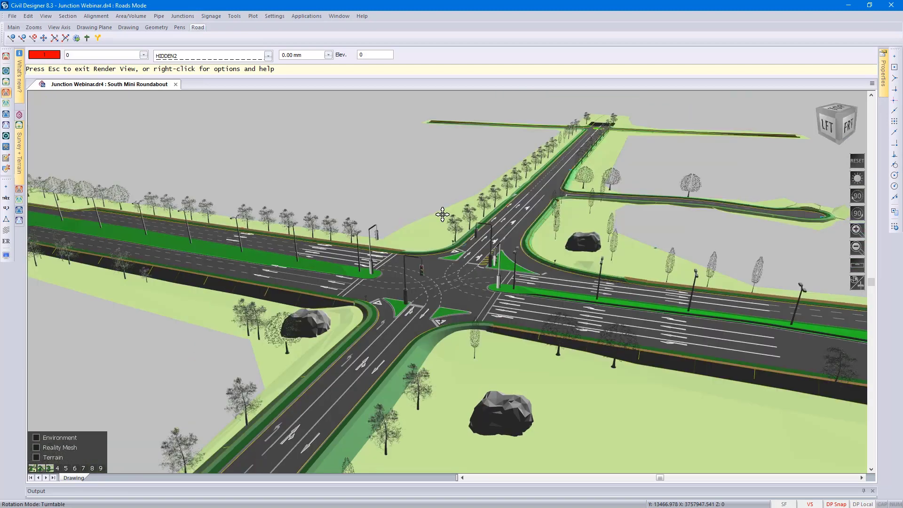
scroll(443, 215, "down", 2)
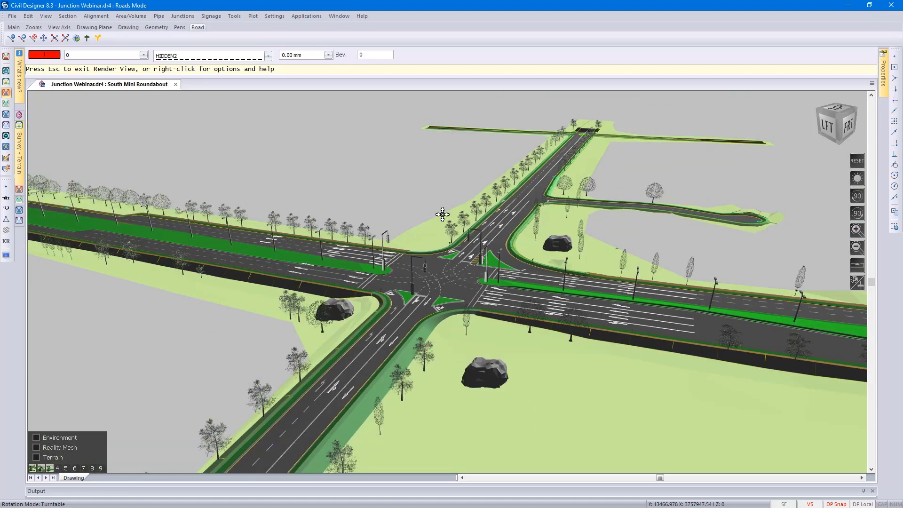
right_click(442, 215)
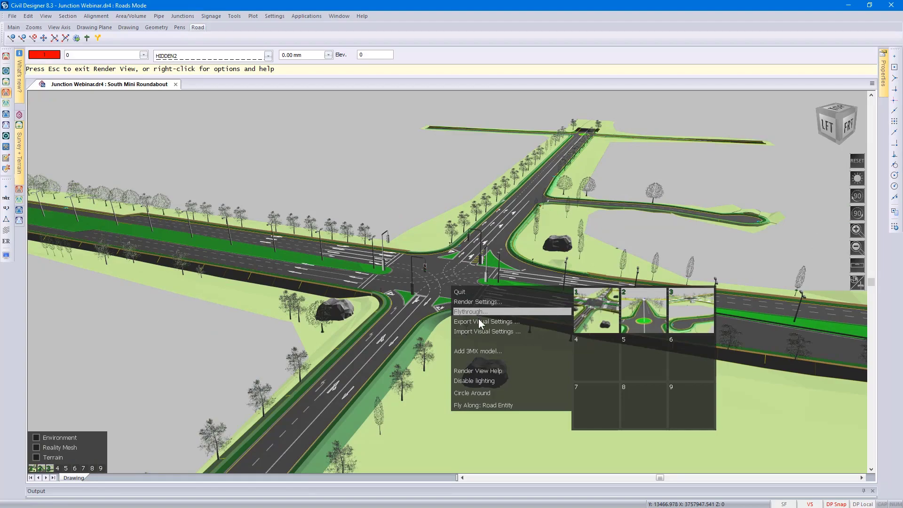
left_click(490, 392)
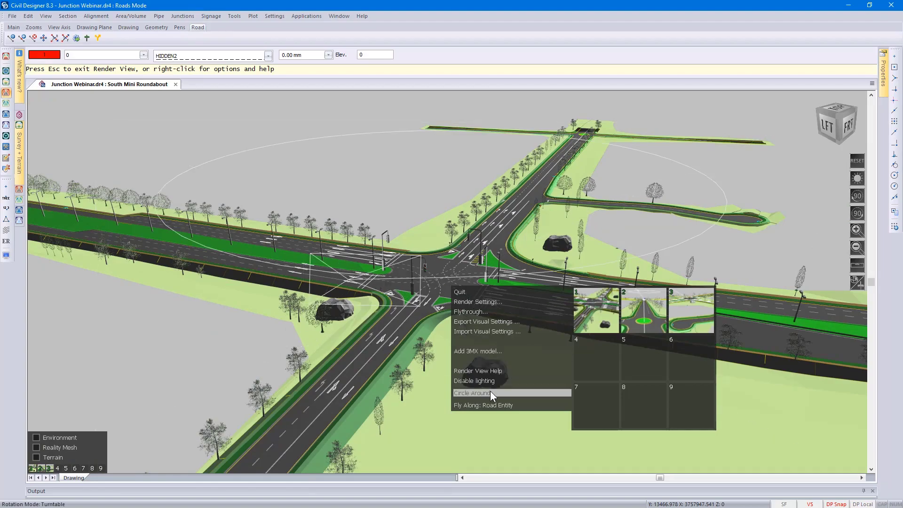